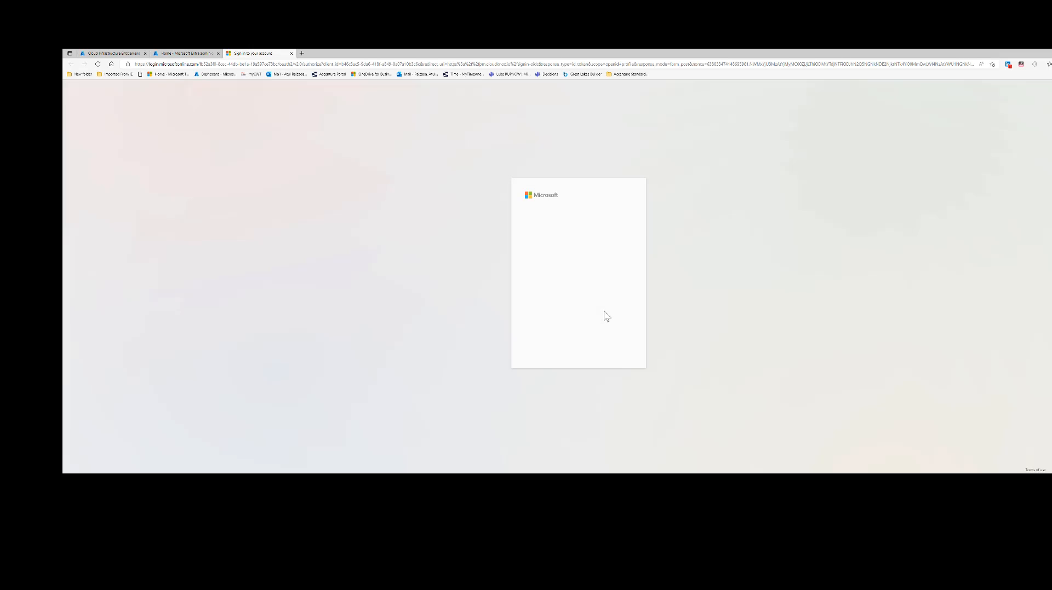
Sign in to Permissions Management with the admin account.
click(559, 230)
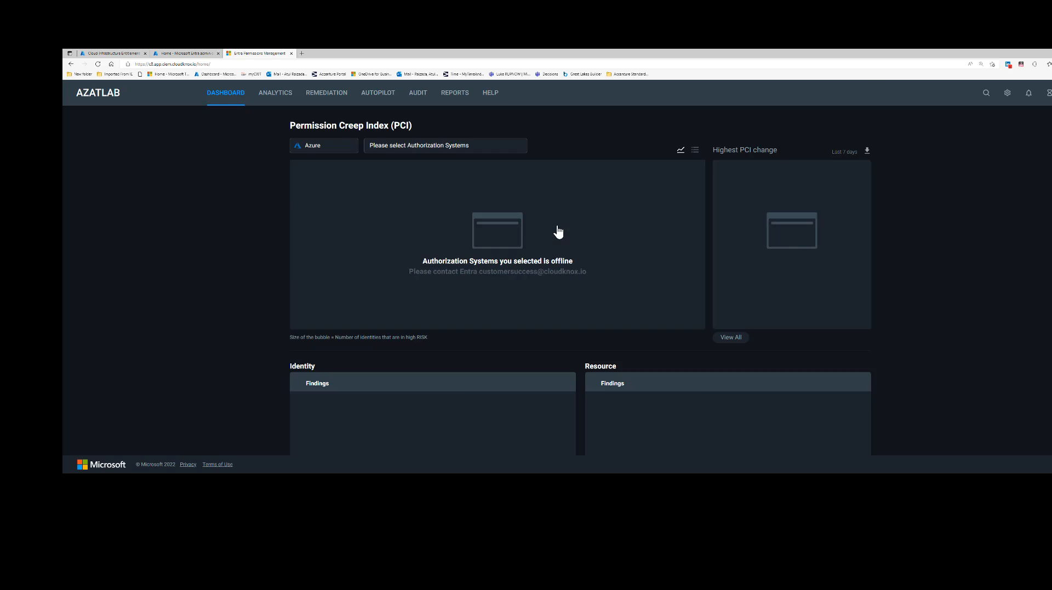
Review Azure licence counts with DWZ-NC-CNE-INFRA-01 expanded, then list the Azure data collectors.
click(1008, 97)
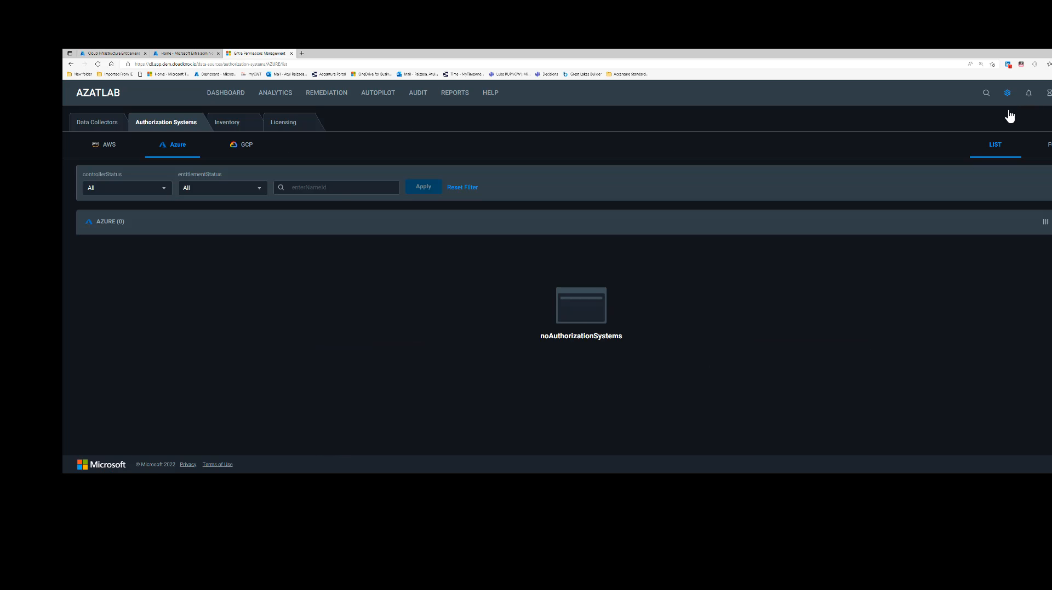
click(285, 127)
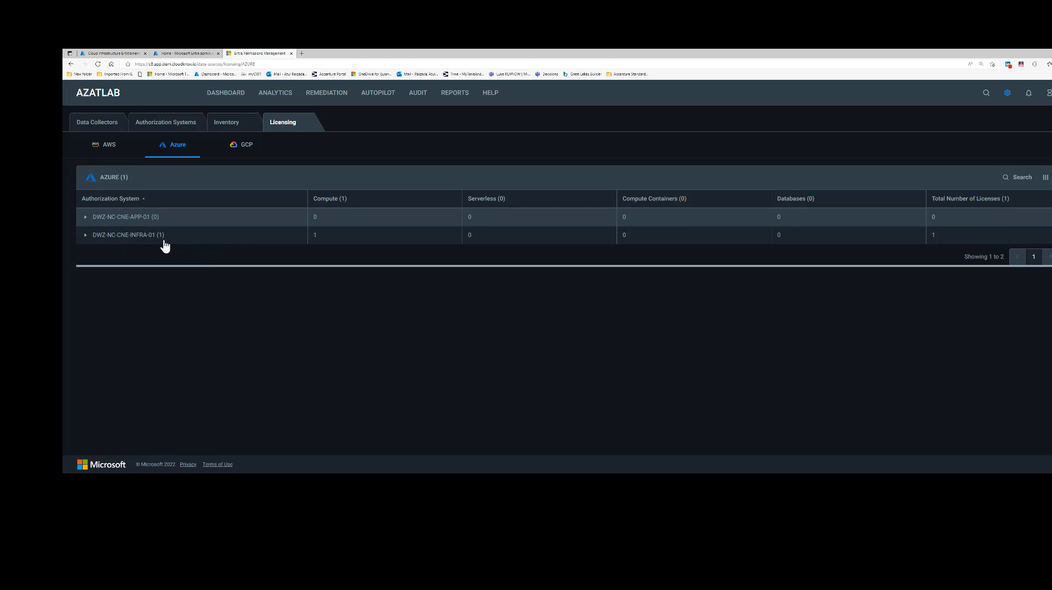
click(86, 238)
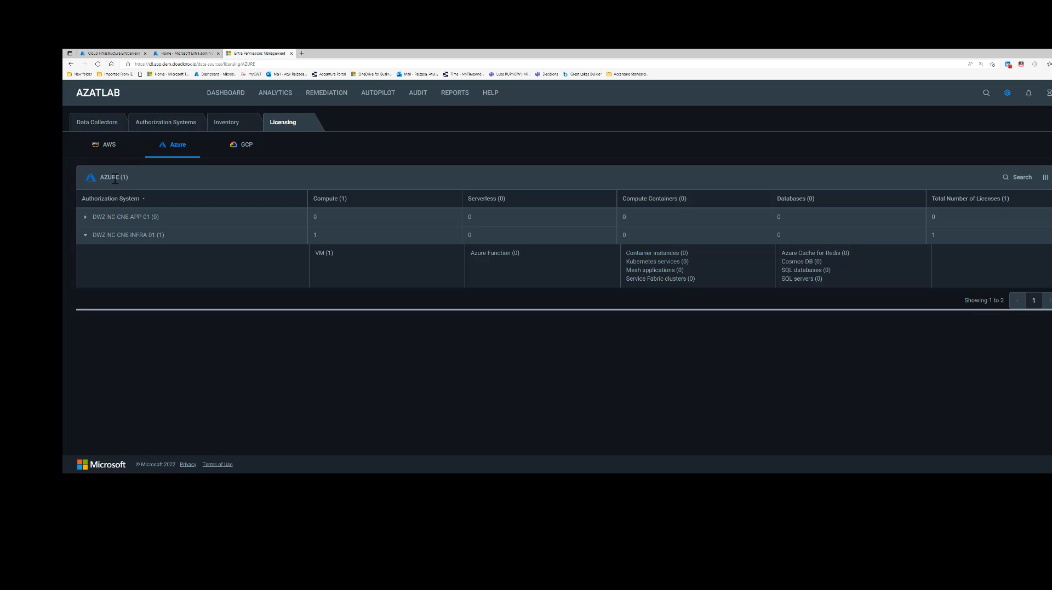
click(111, 129)
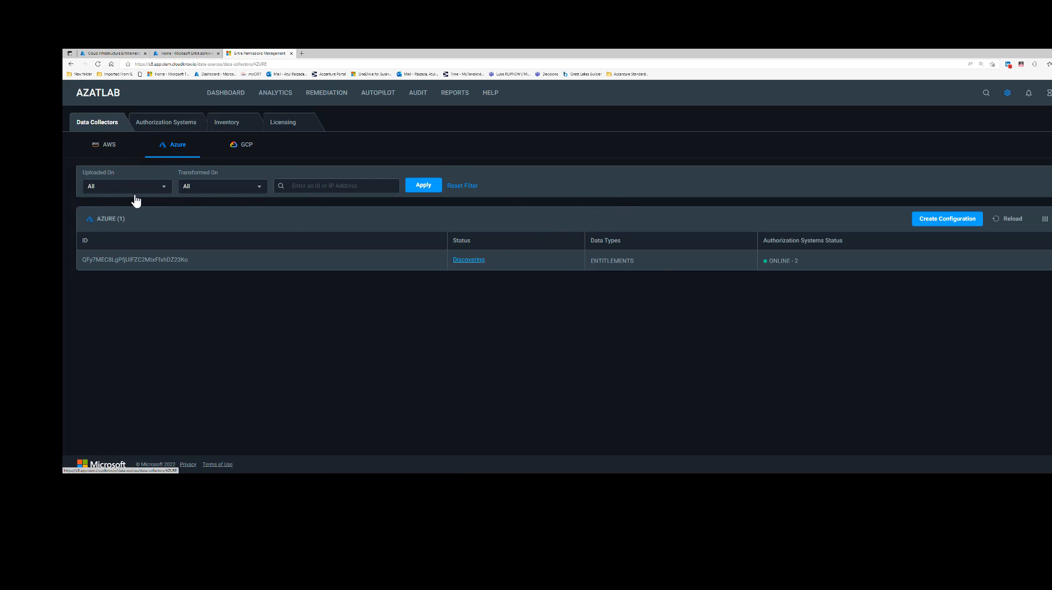
Start a new Azure data collection configuration and go back to MG01 Access control (IAM).
click(949, 228)
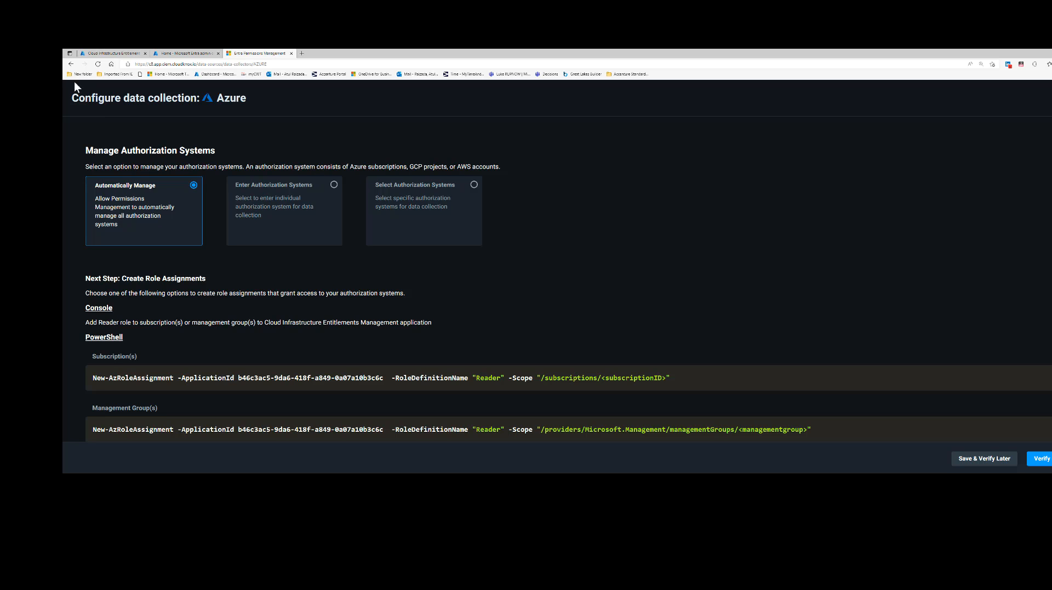
click(101, 54)
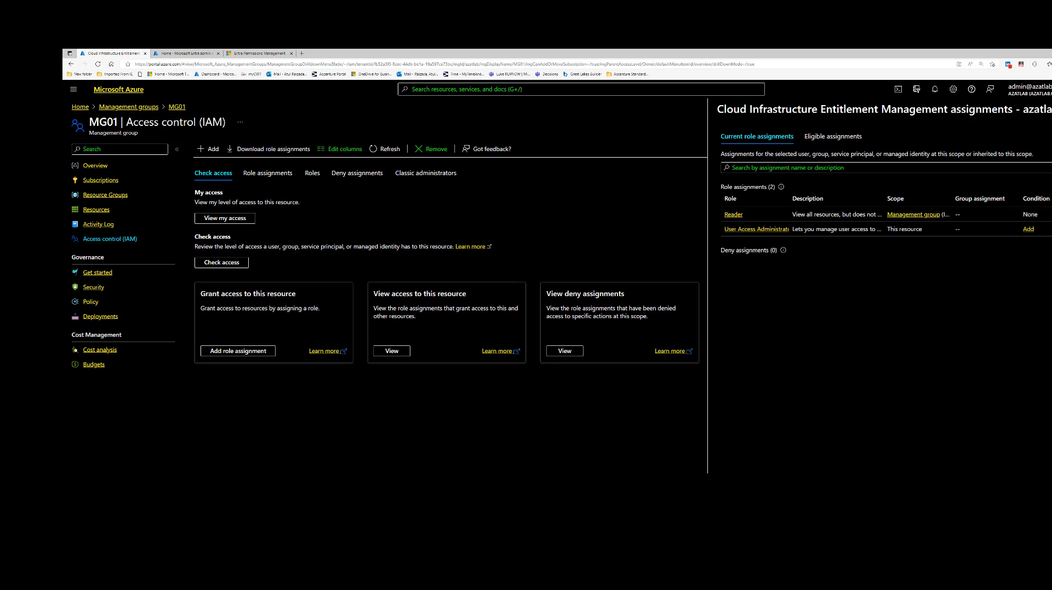
Close the role assignments and Check access panels and go to the AZATLAB Azure Active Directory overview.
click(1051, 109)
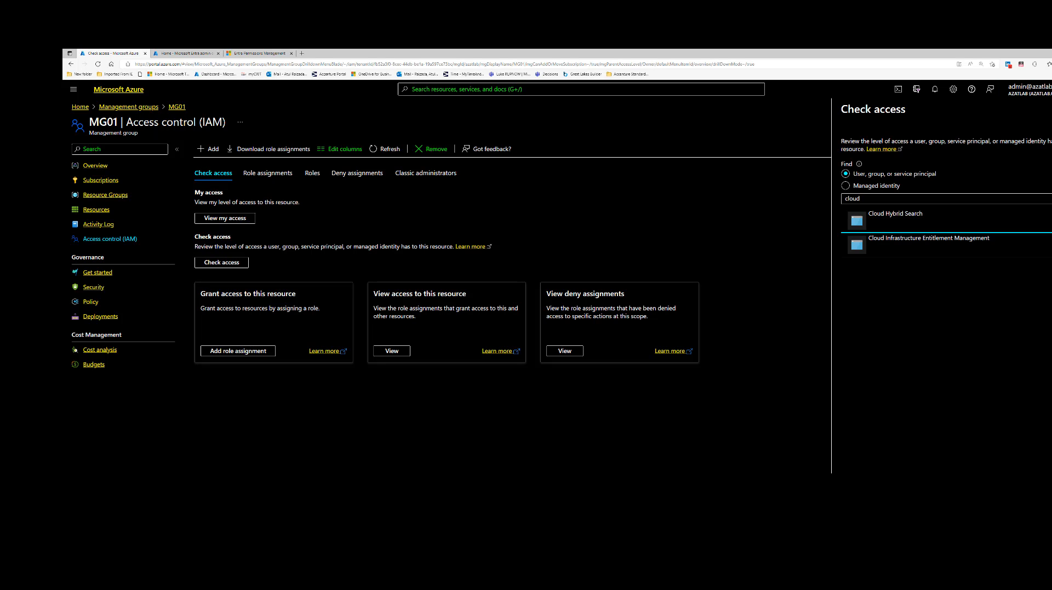
click(1051, 109)
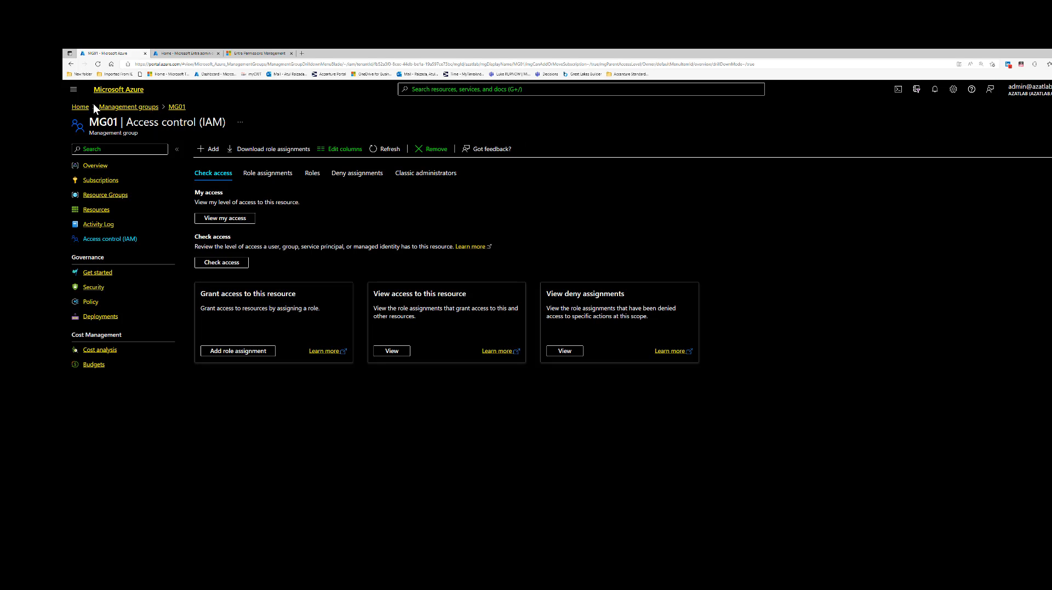
click(75, 92)
click(93, 311)
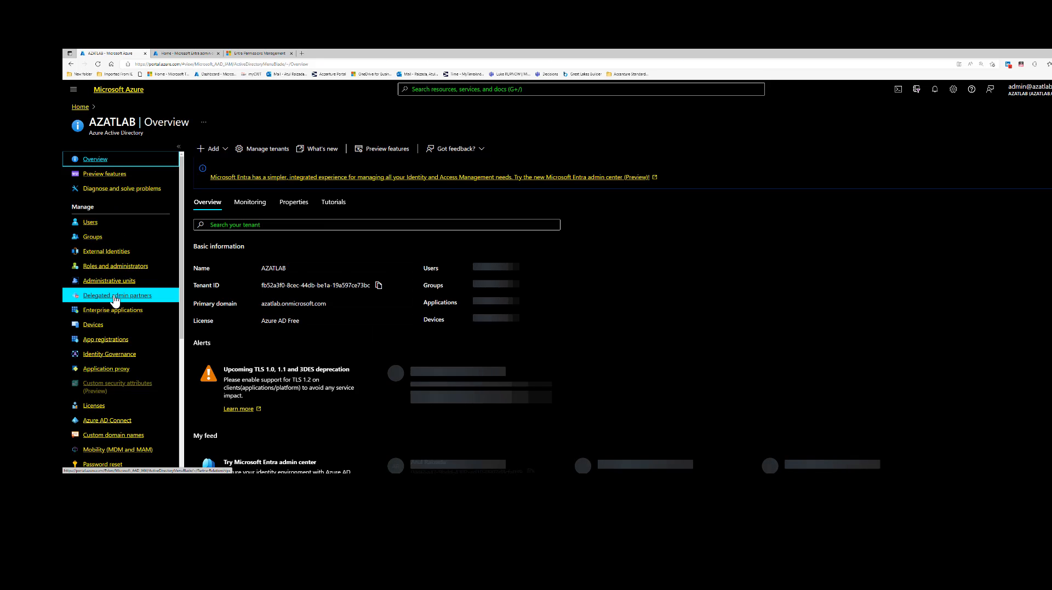
Filter enterprise applications to All Applications and search for 'cloud'.
click(169, 307)
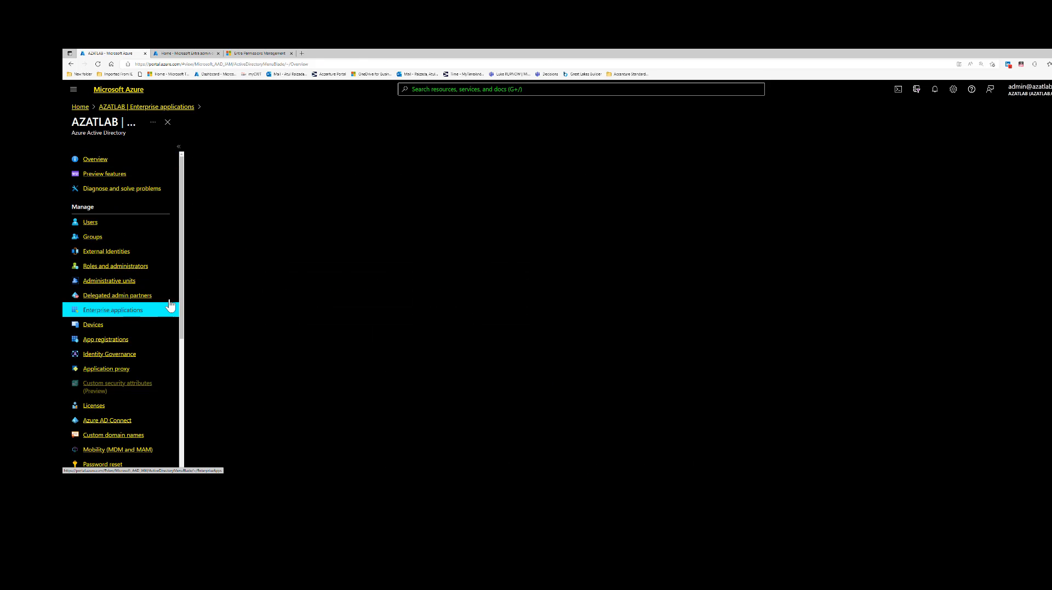
click(347, 215)
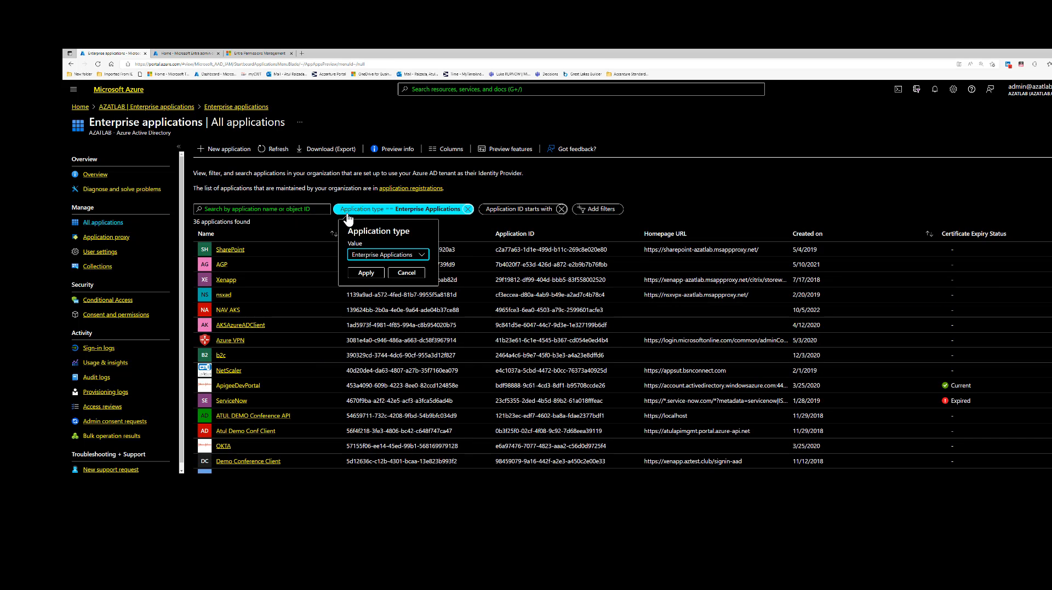
click(391, 256)
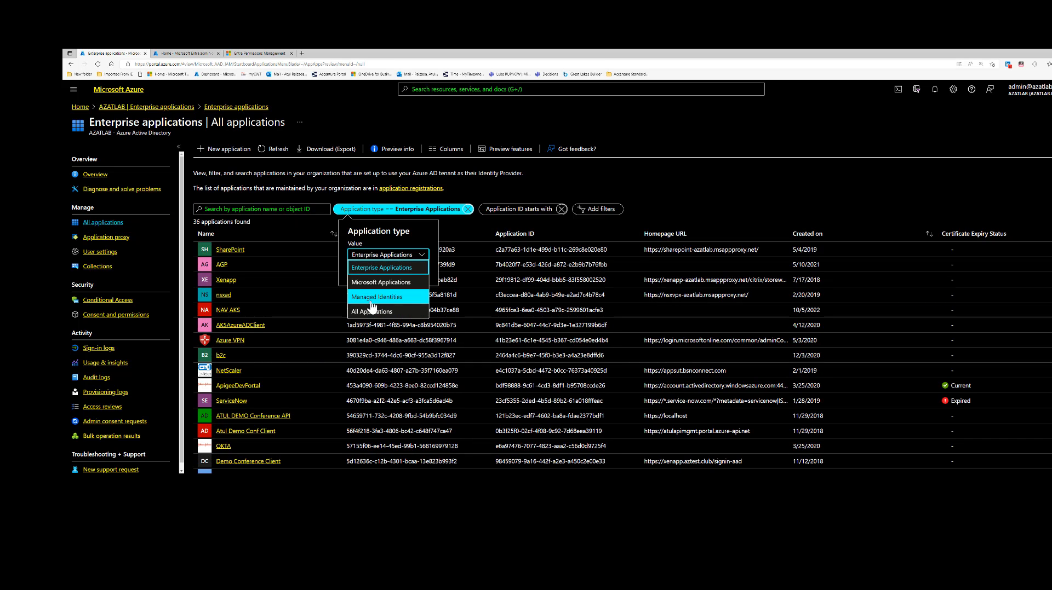
click(373, 311)
click(365, 277)
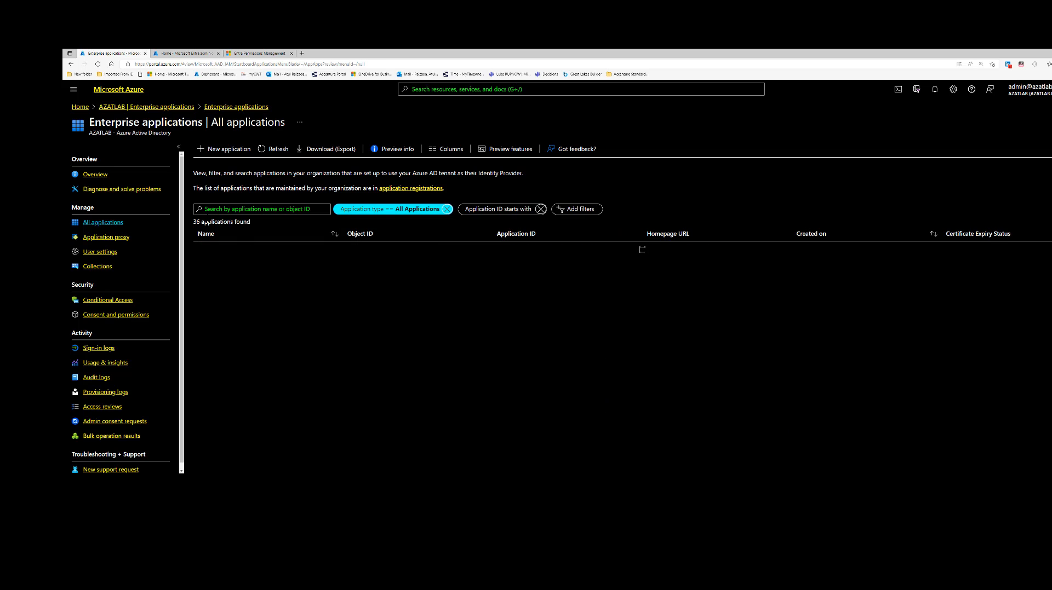
click(207, 210)
text(c)
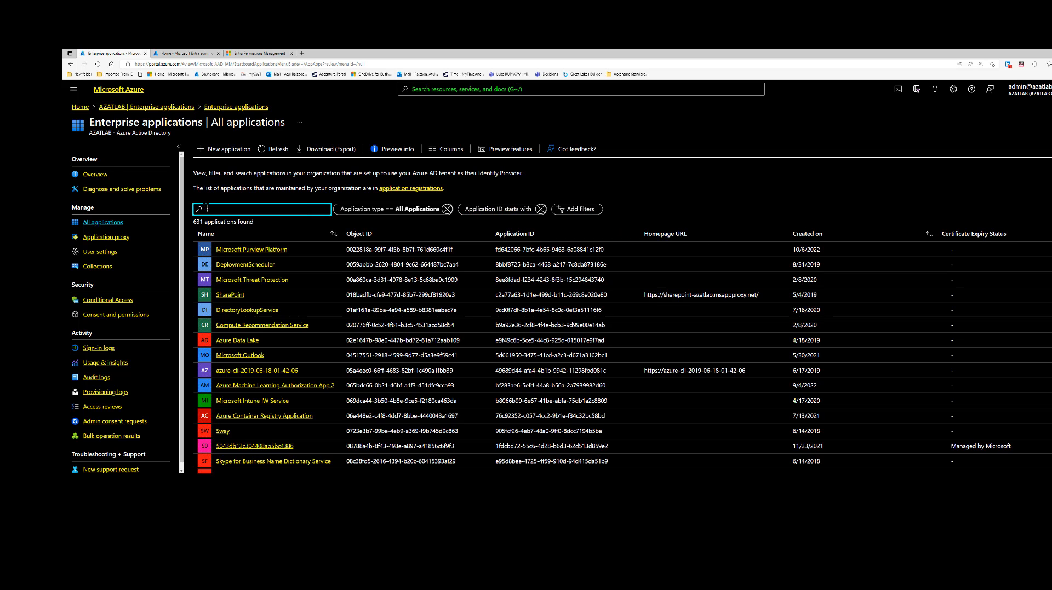
text(loud)
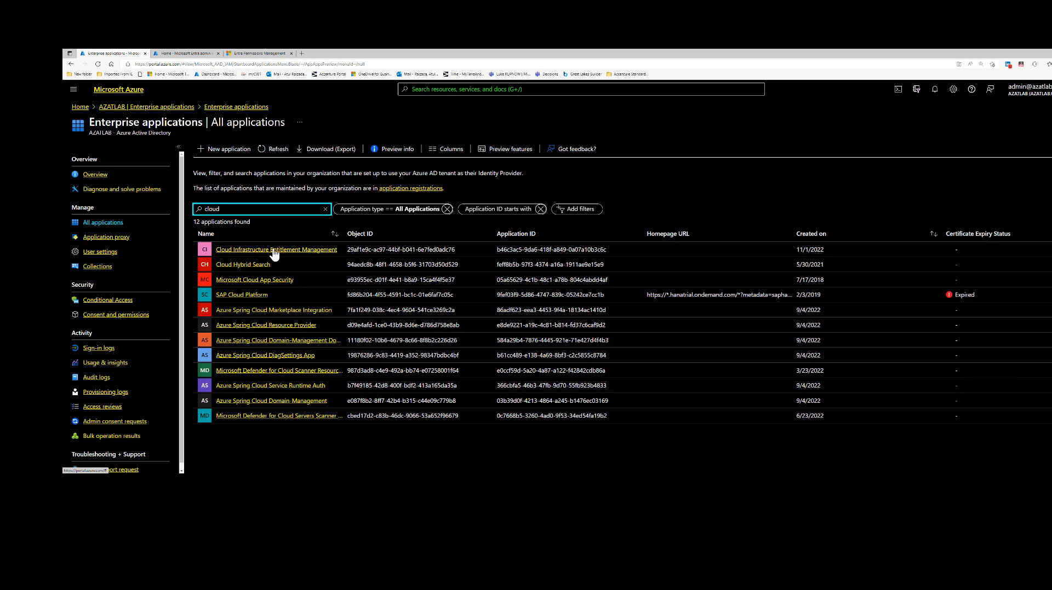
Compare the Cloud Infrastructure Entitlement Management application ID with the ApplicationId in the subscription command.
click(497, 250)
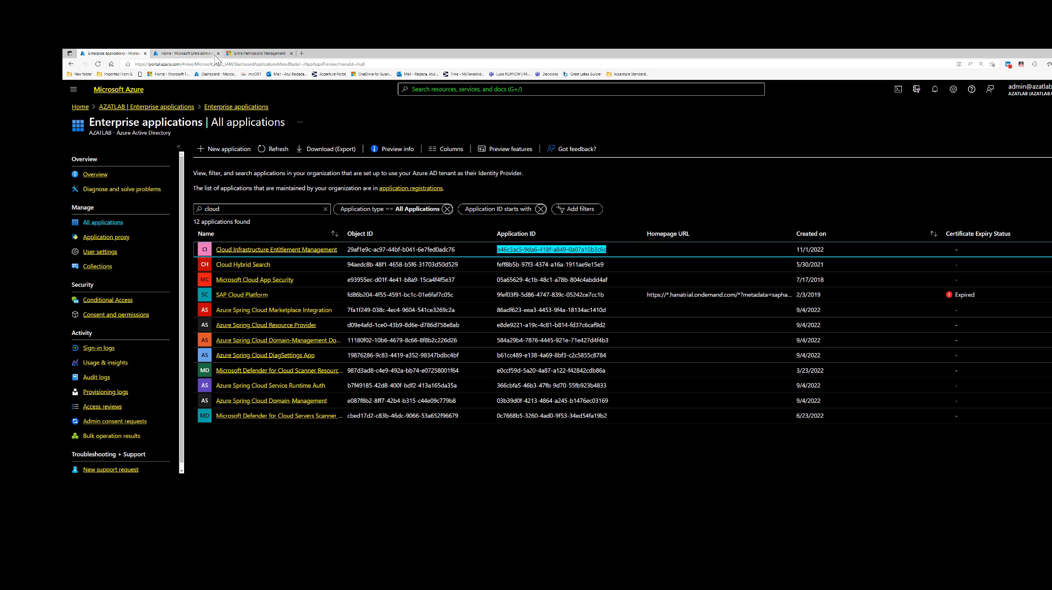
click(258, 53)
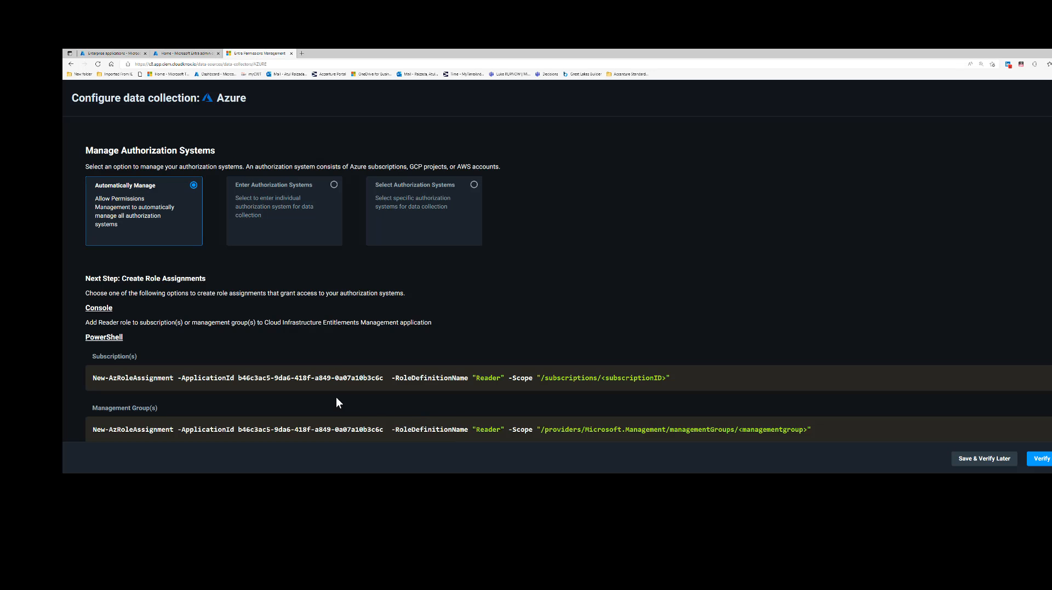
drag(238, 379, 385, 382)
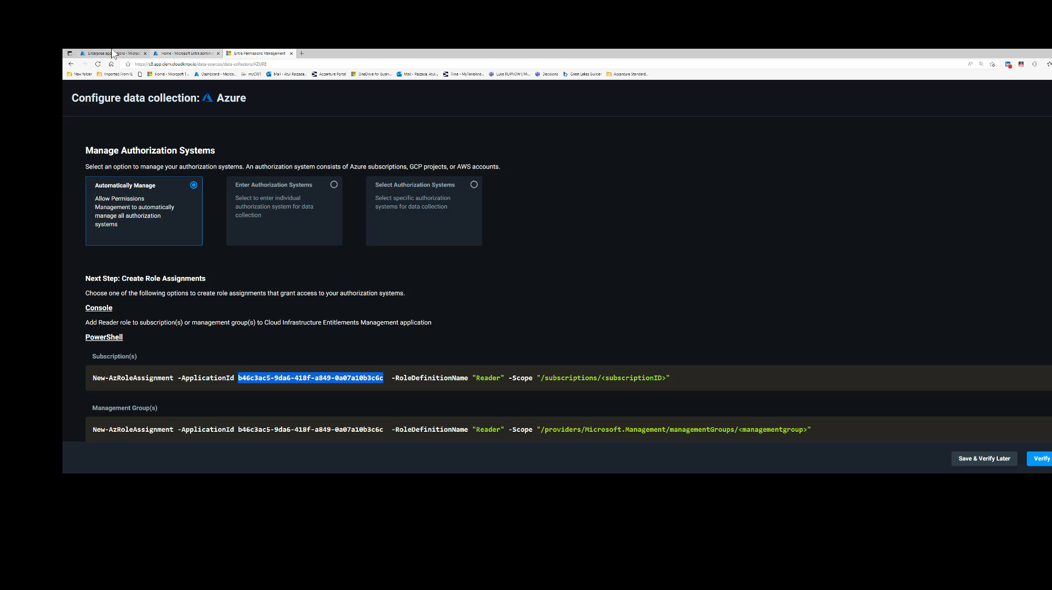
click(182, 55)
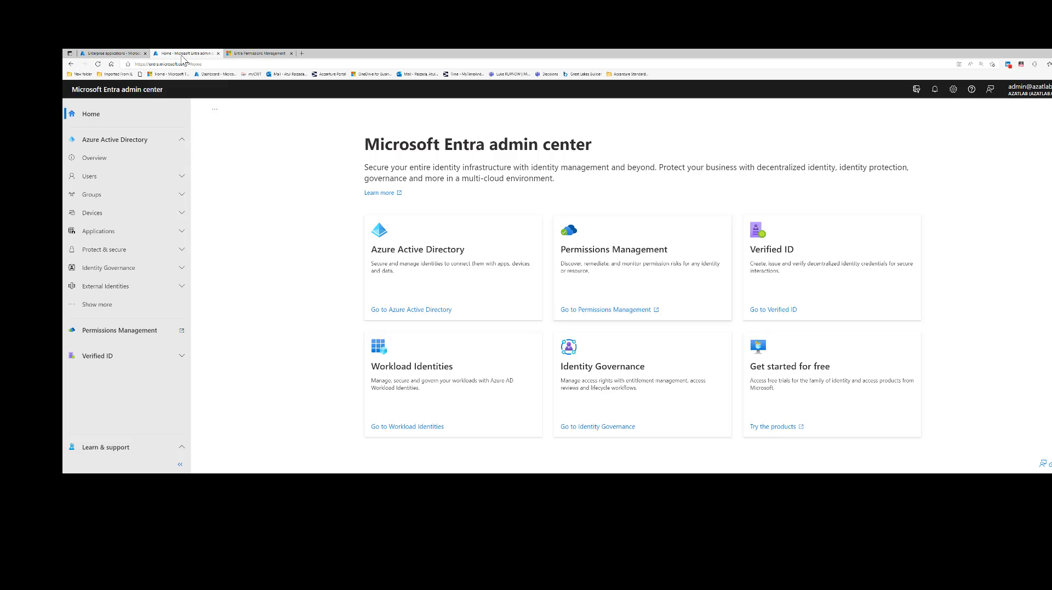
Select the Cloud Infrastructure Entitlement Management name in the filtered list, then return to data collection setup.
click(123, 54)
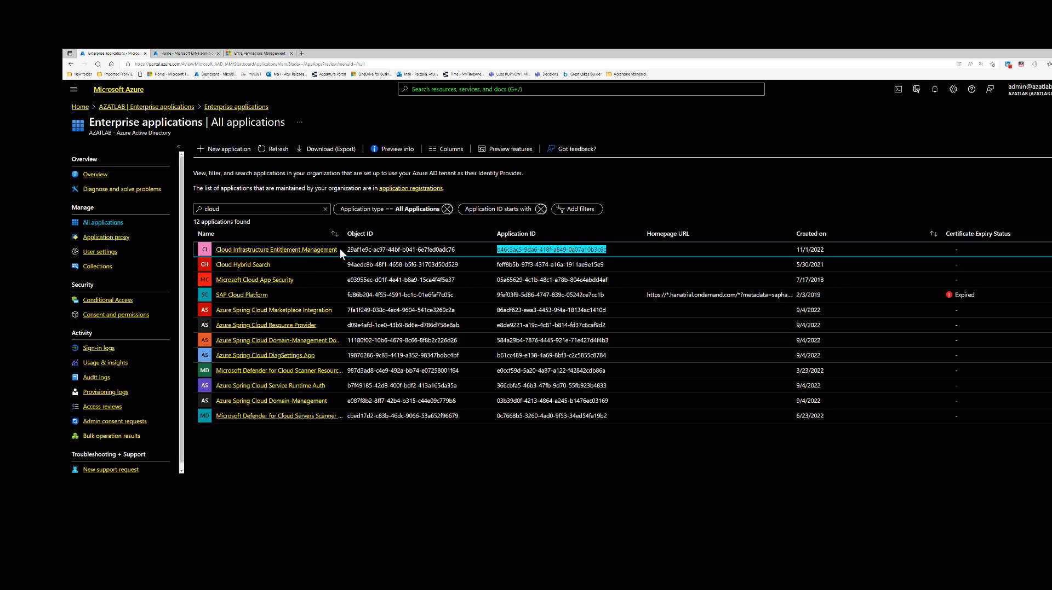
drag(340, 249, 218, 251)
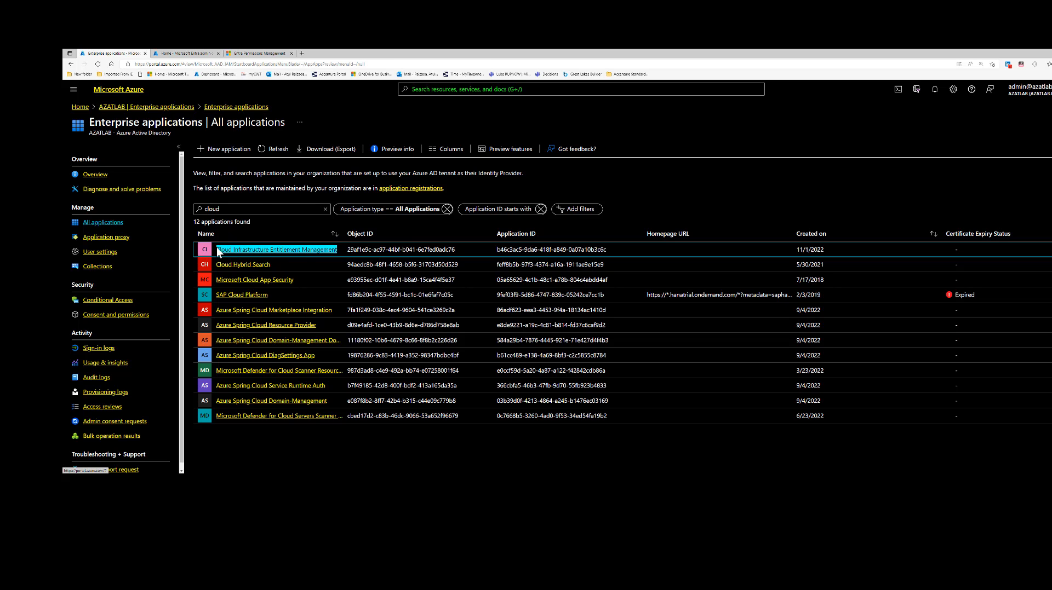
click(257, 53)
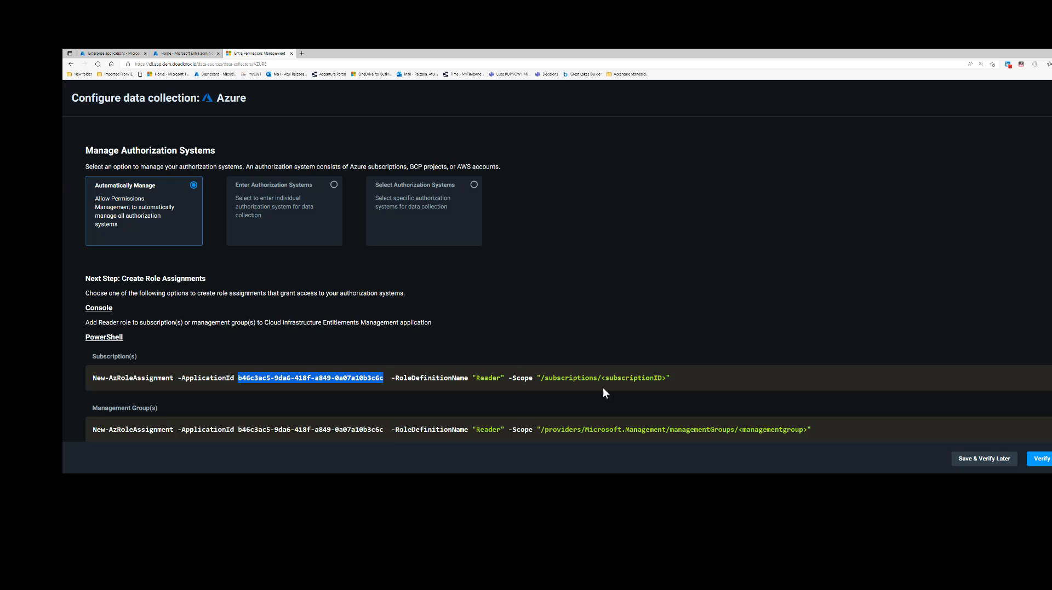
Scroll through the Azure CLI role commands and highlight the note about enabling controller mode.
scroll(632, 303, down, 2)
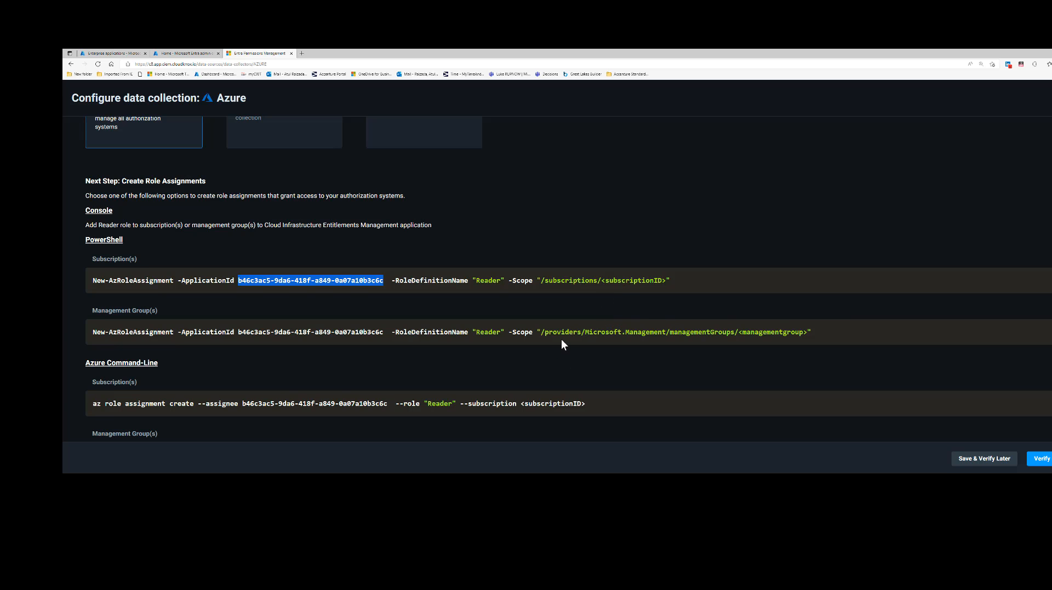
scroll(561, 337, down, 2)
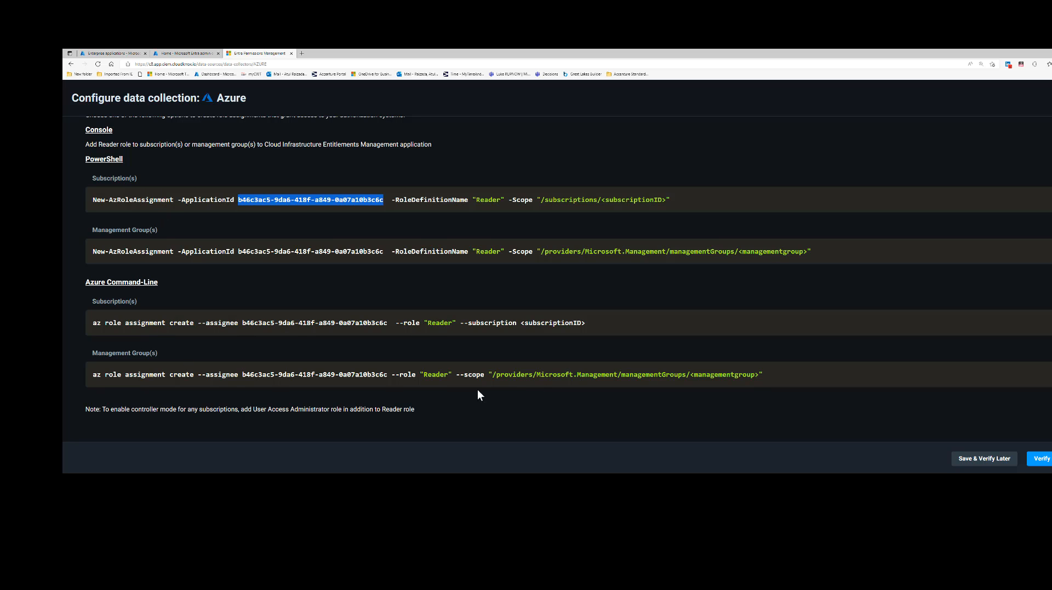
drag(103, 410, 418, 415)
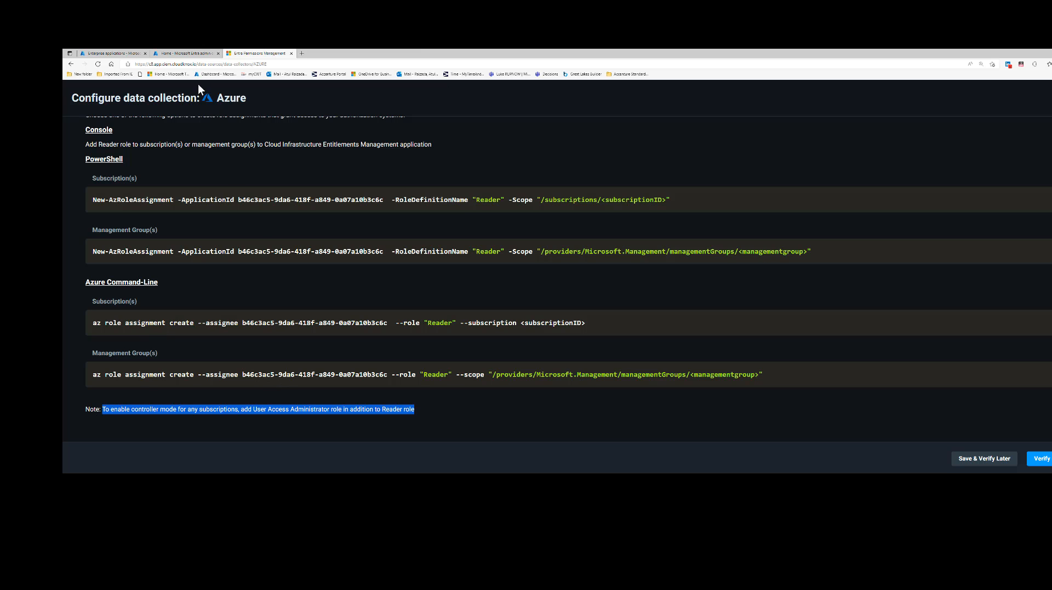
click(113, 53)
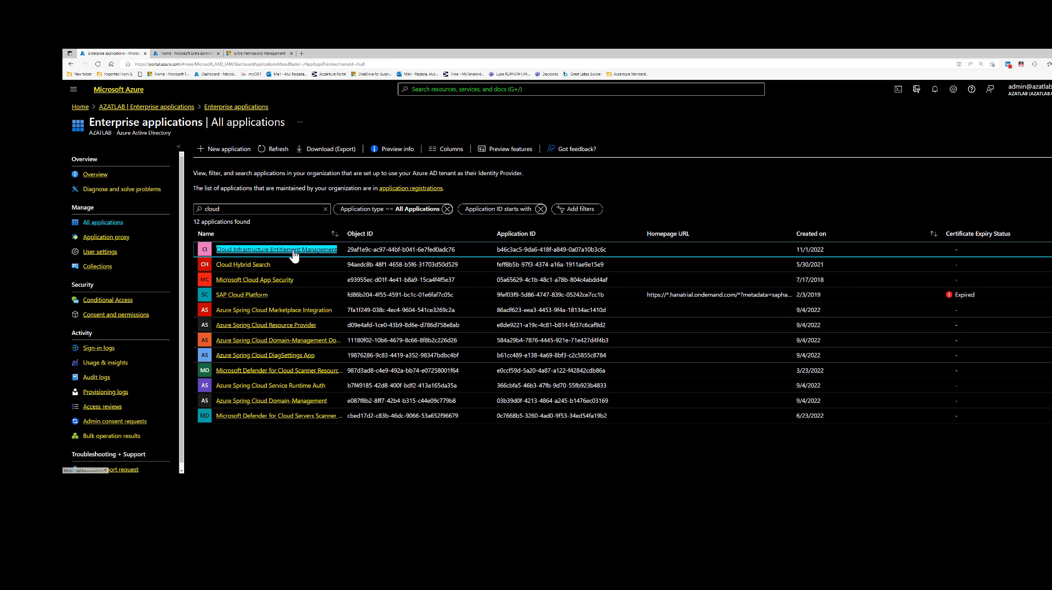
Check access on MG01 for the app found by 'clou', confirming its Reader role assignment.
click(504, 89)
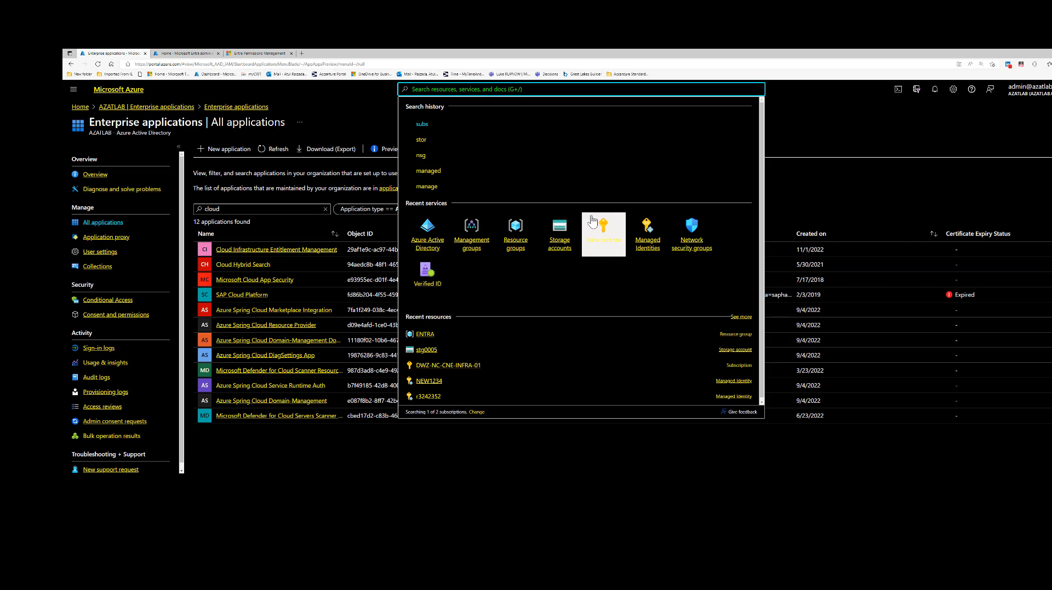
click(473, 243)
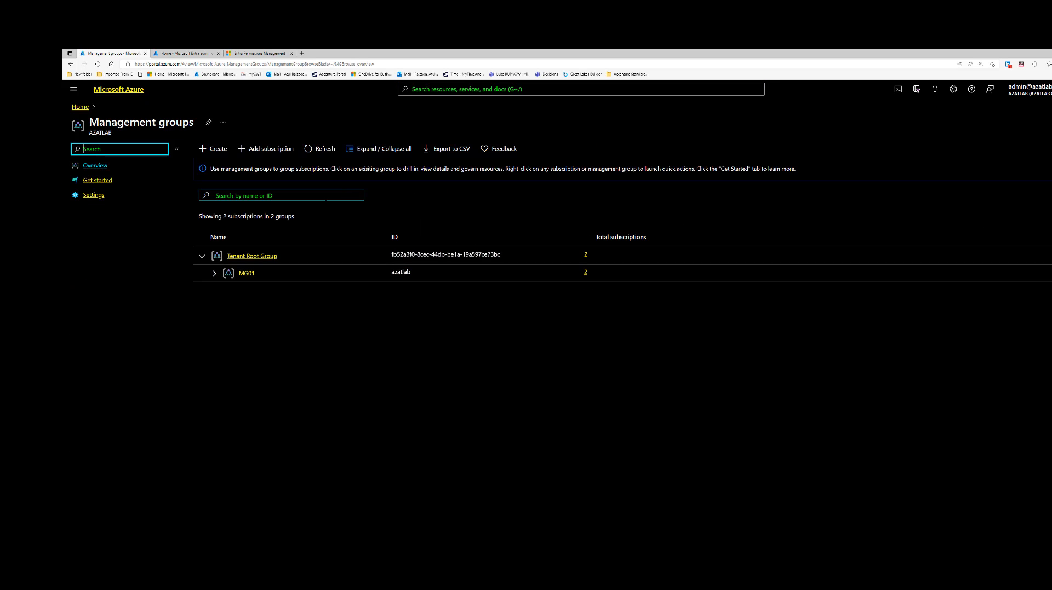
click(244, 277)
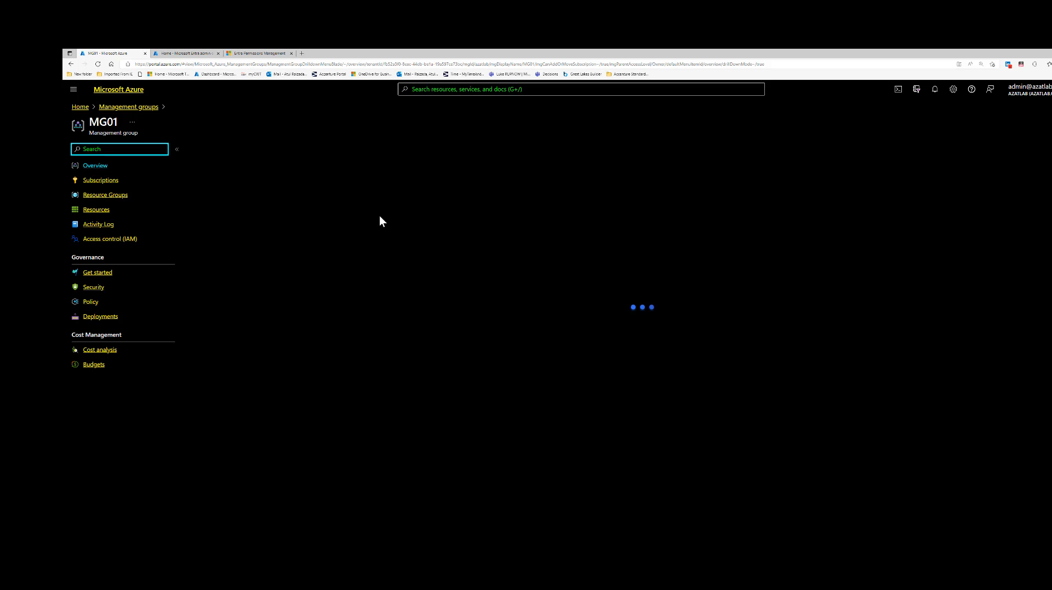
click(123, 241)
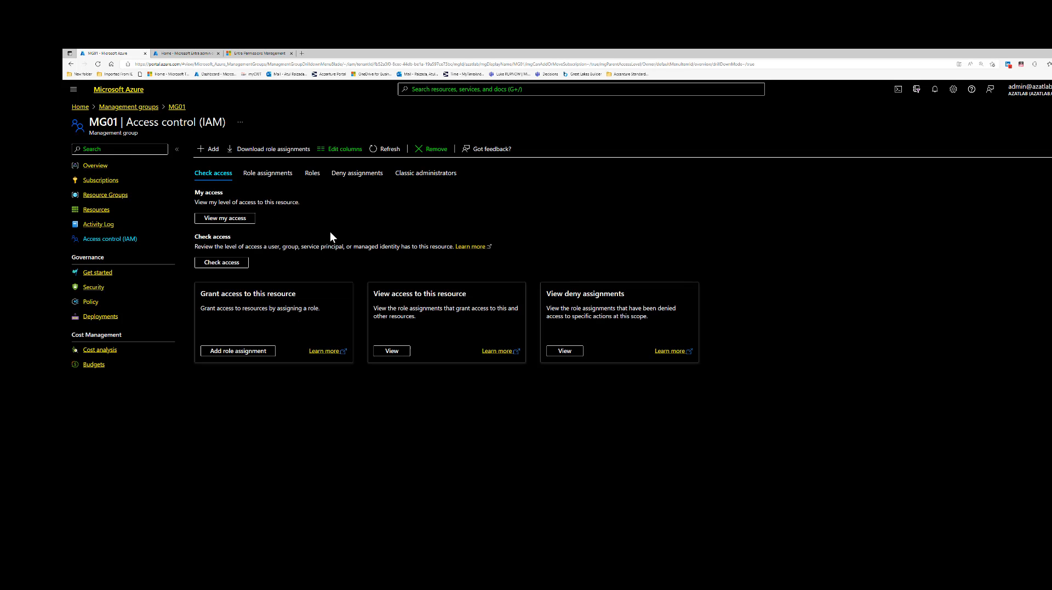
click(221, 263)
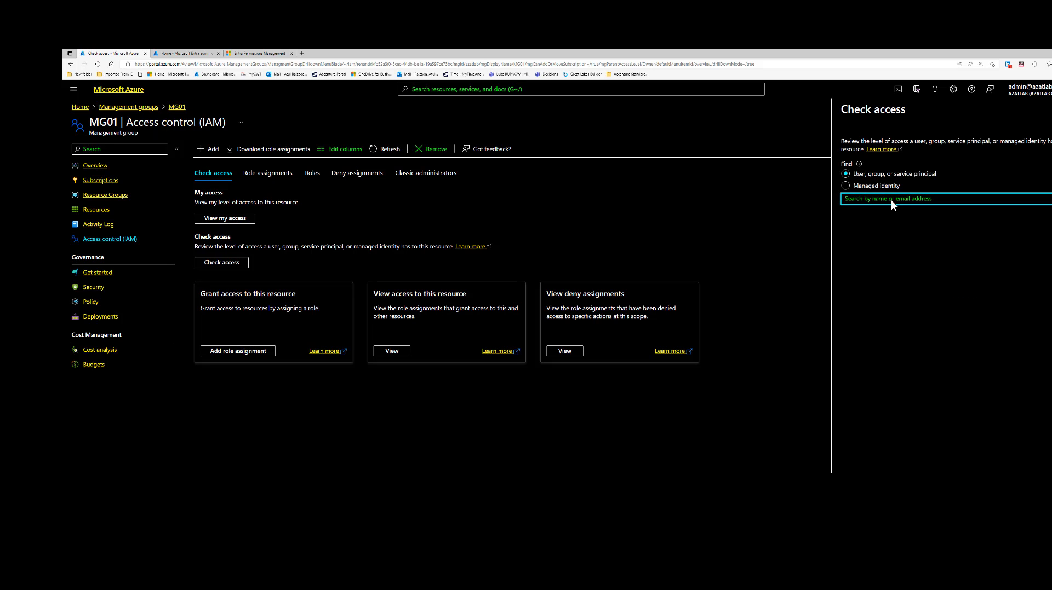
text(cloud)
click(892, 239)
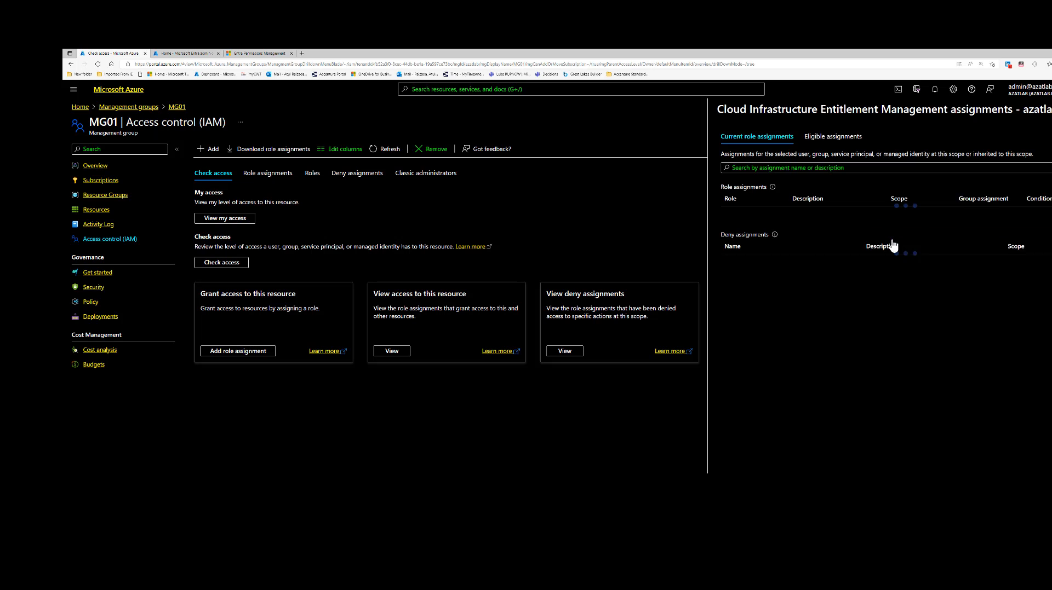
drag(753, 218, 723, 216)
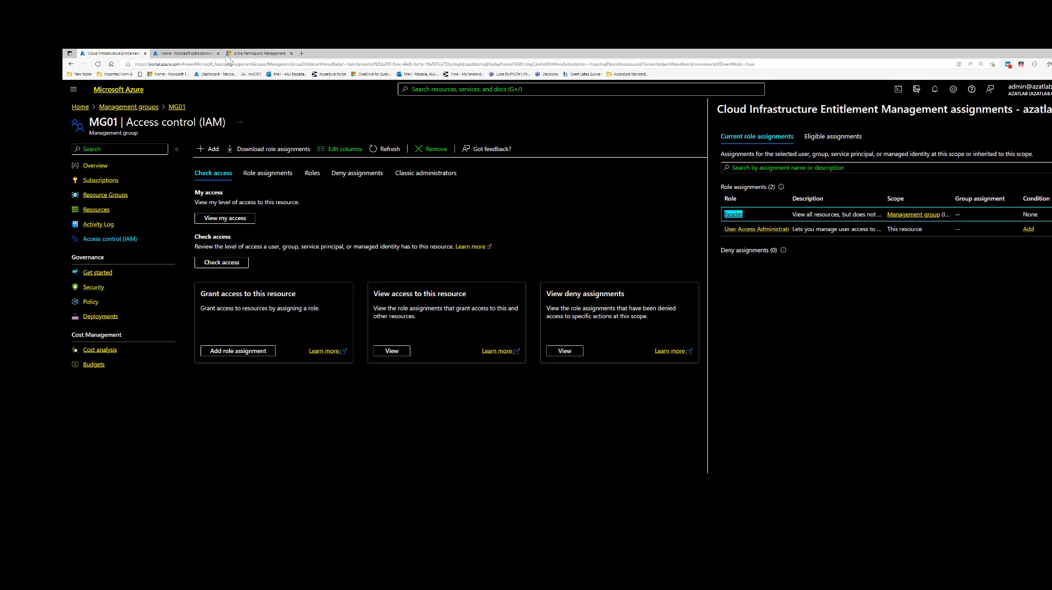
click(256, 54)
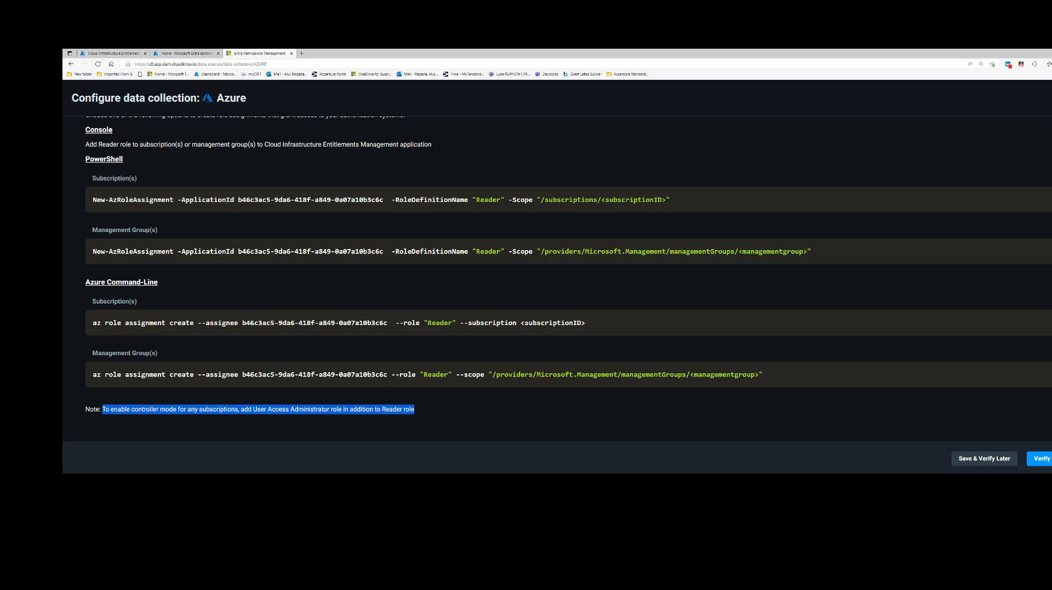
Abandon the unsaved Azure data collection configuration and list the Azure authorization systems.
click(1051, 98)
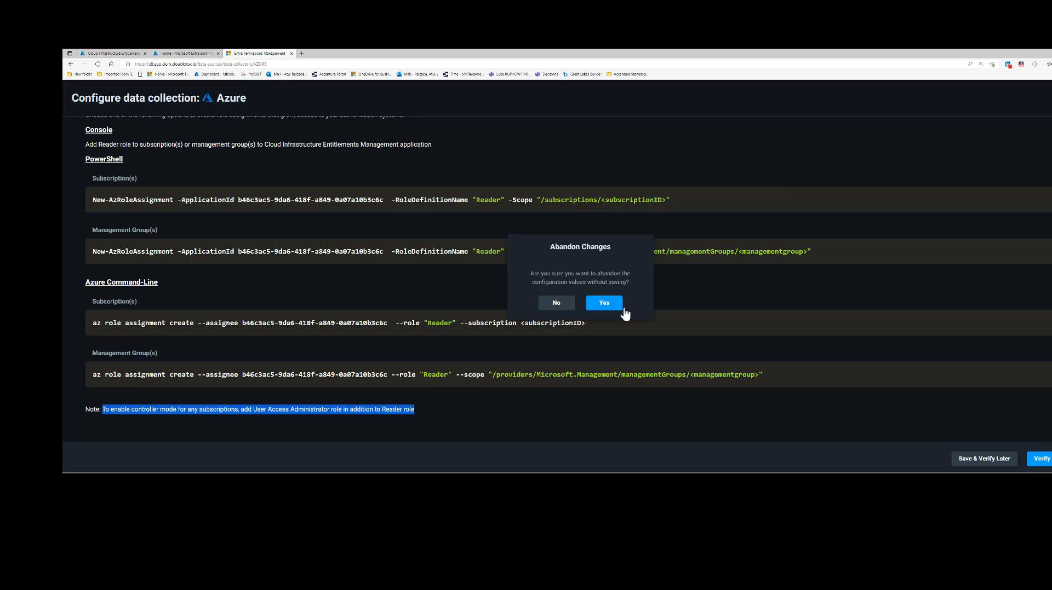
click(603, 309)
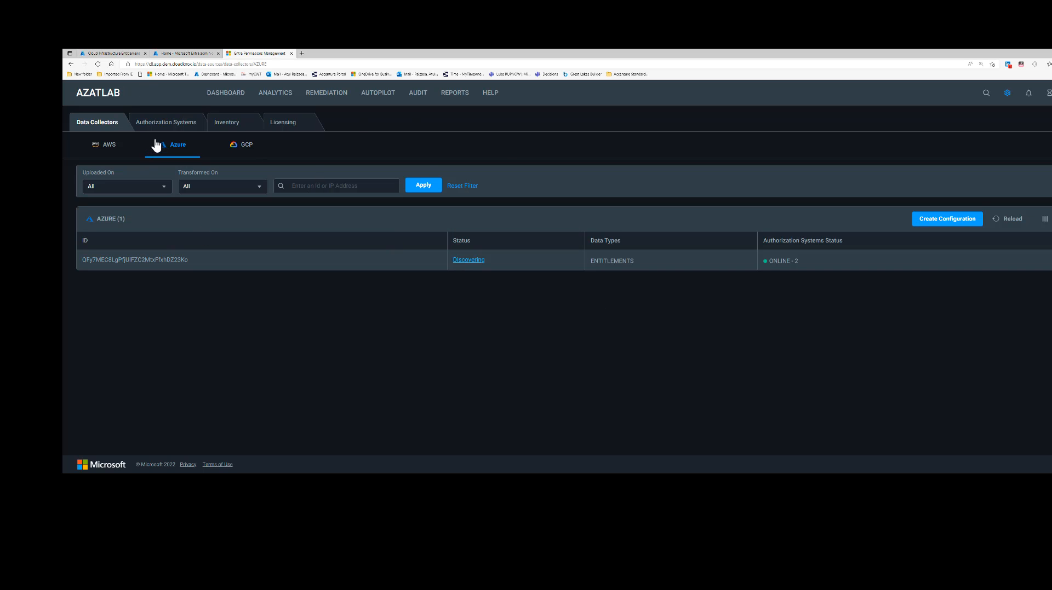
click(184, 126)
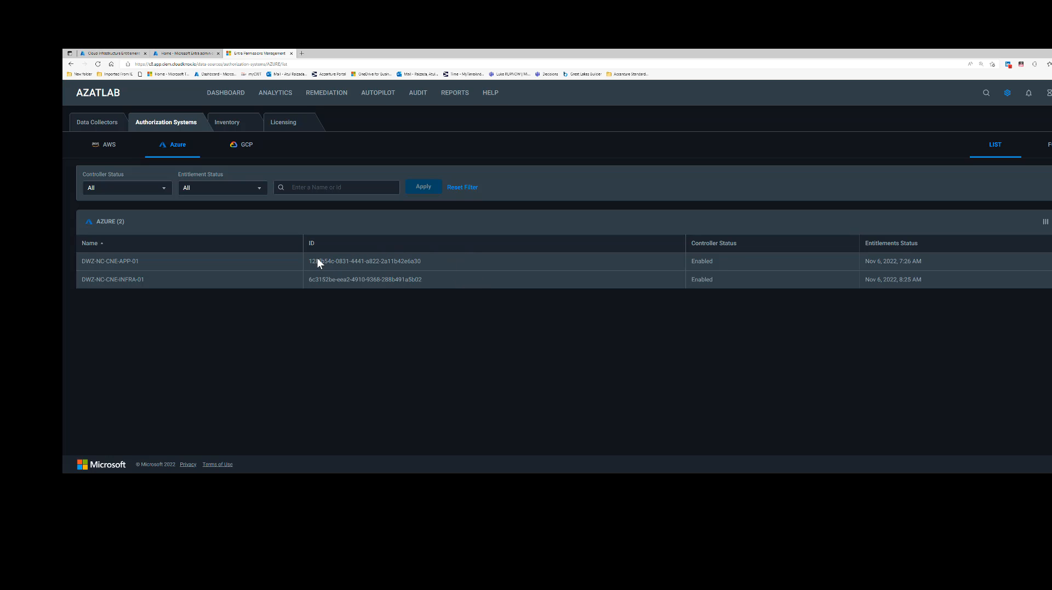
Highlight both Azure systems' IDs and the Enabled controller status, then go to Remediation.
drag(312, 261, 423, 265)
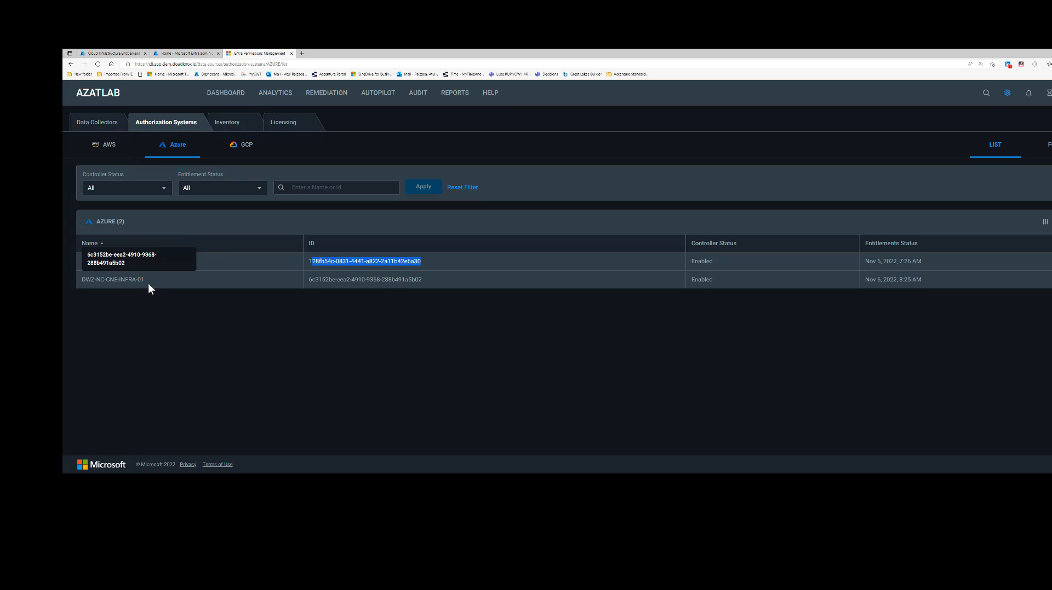
drag(309, 279, 327, 281)
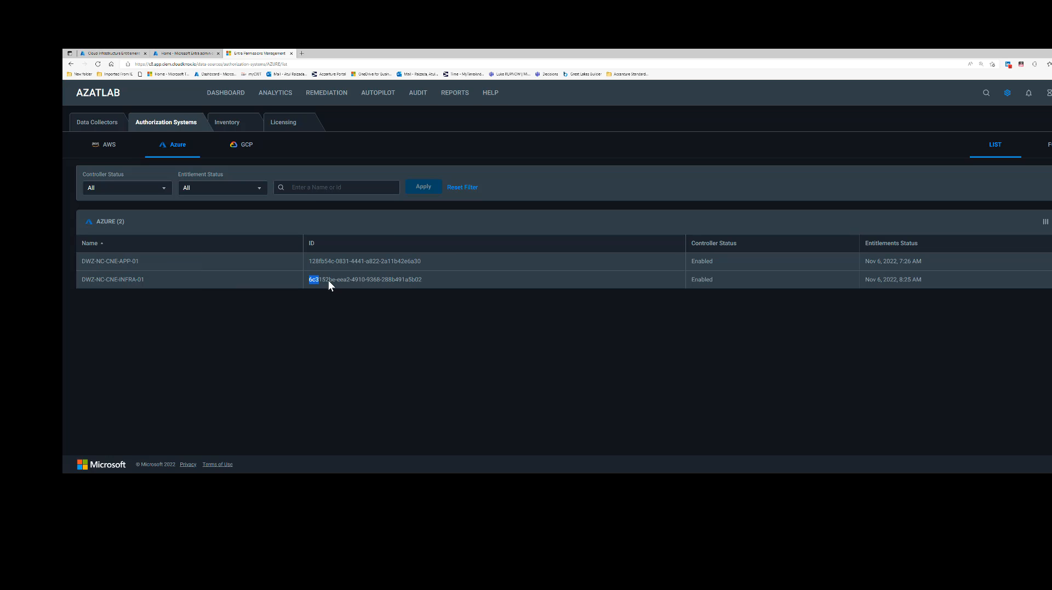
drag(422, 283, 425, 283)
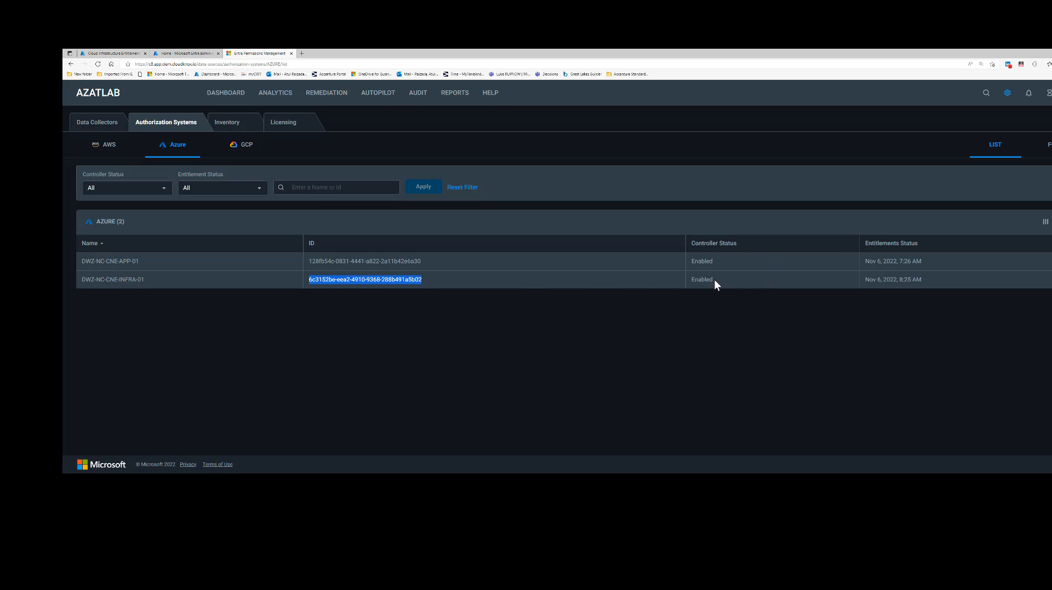
drag(713, 279, 690, 280)
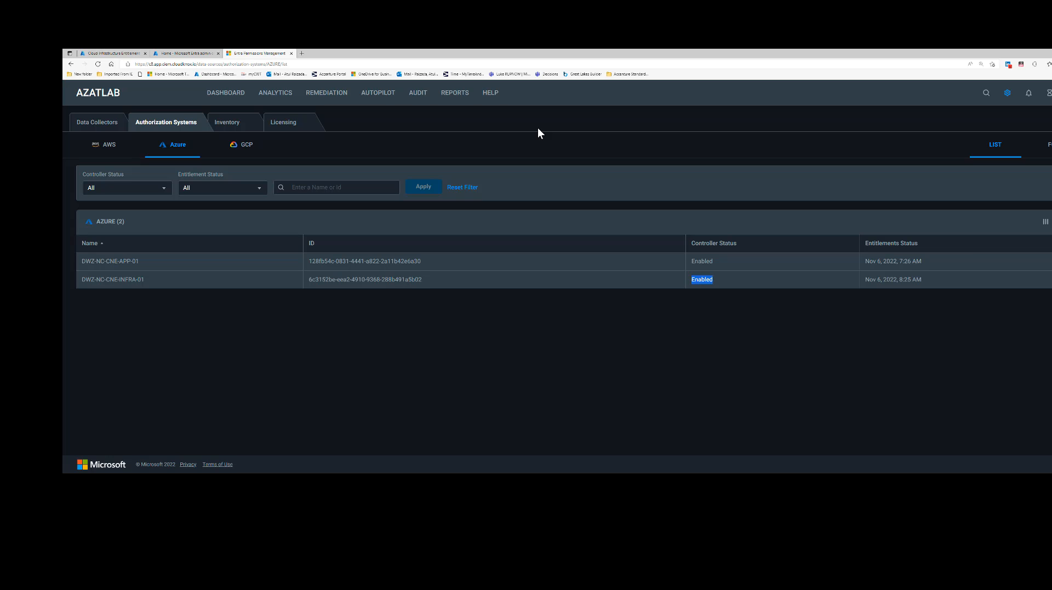
click(327, 94)
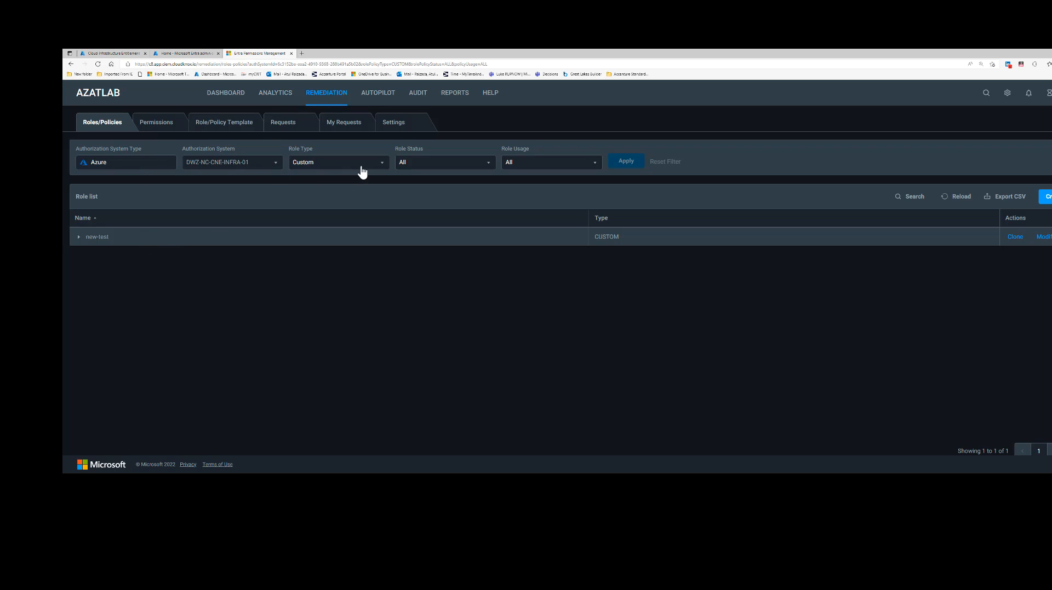
Set the Role Type filter to All, then return to the Azure authorization systems list.
click(382, 166)
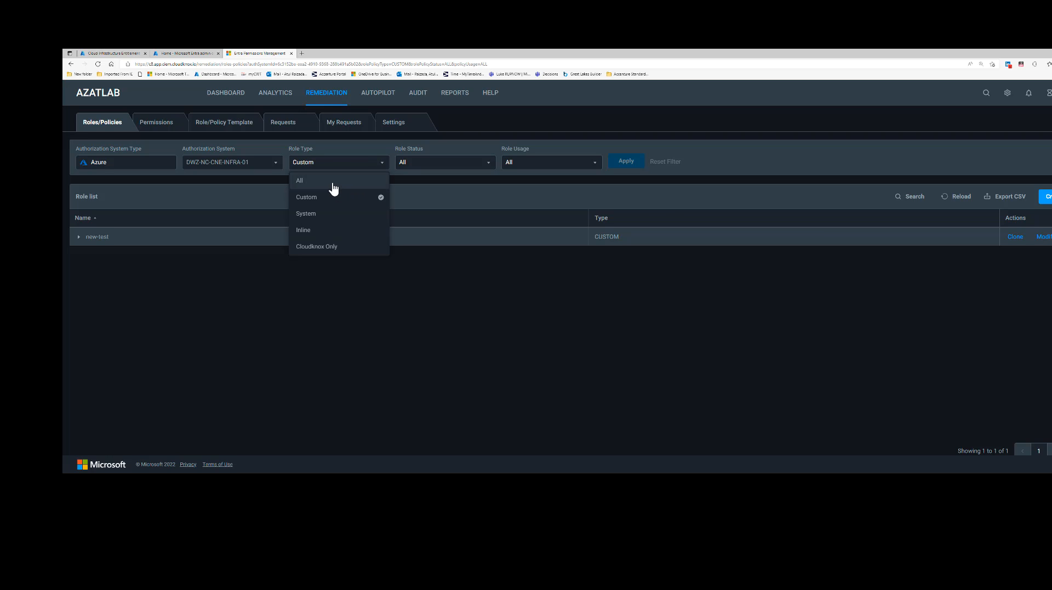
click(333, 185)
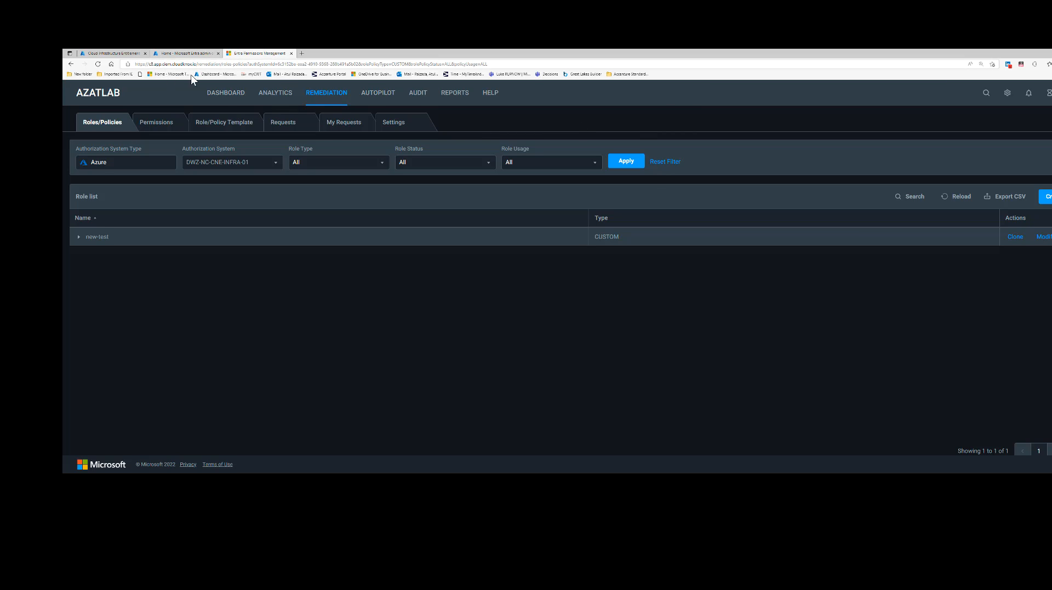
click(224, 96)
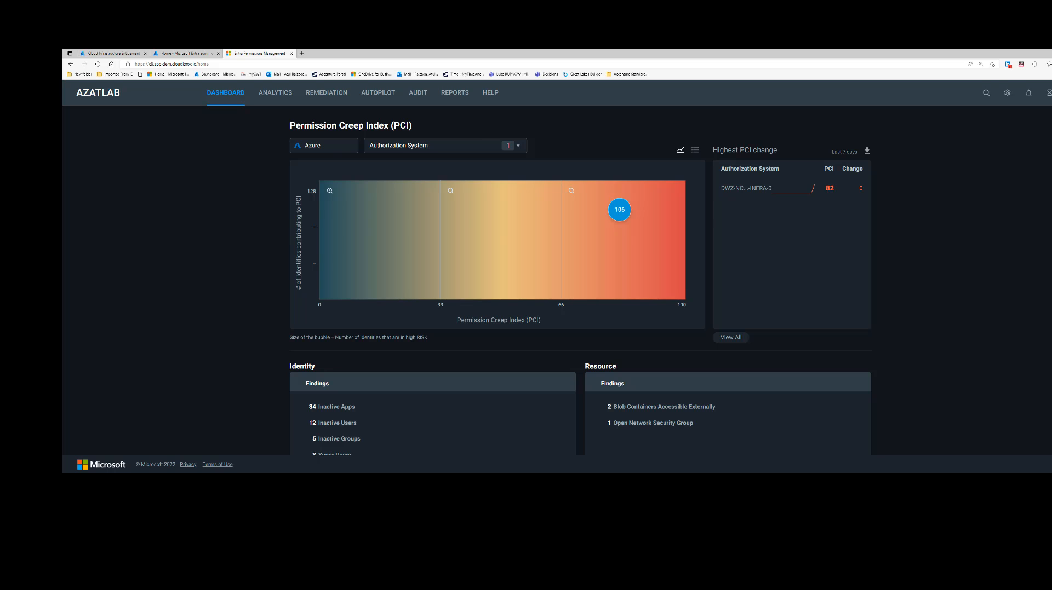
click(1007, 93)
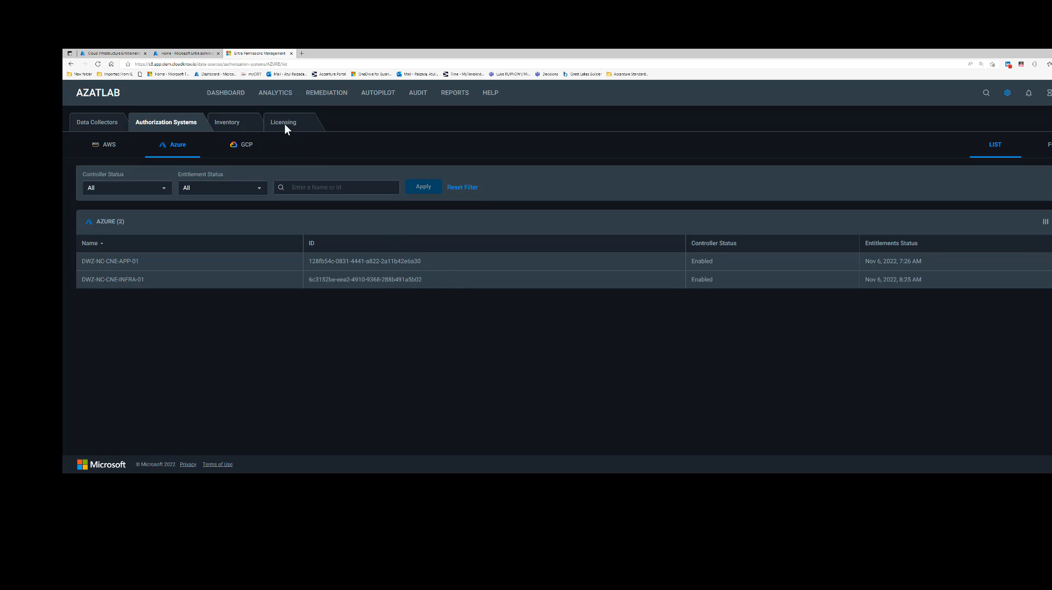
Check the Azure inventory for both systems, then view licensing: INFRA-01 uses 1 compute licence.
click(230, 130)
mouse_move(144, 240)
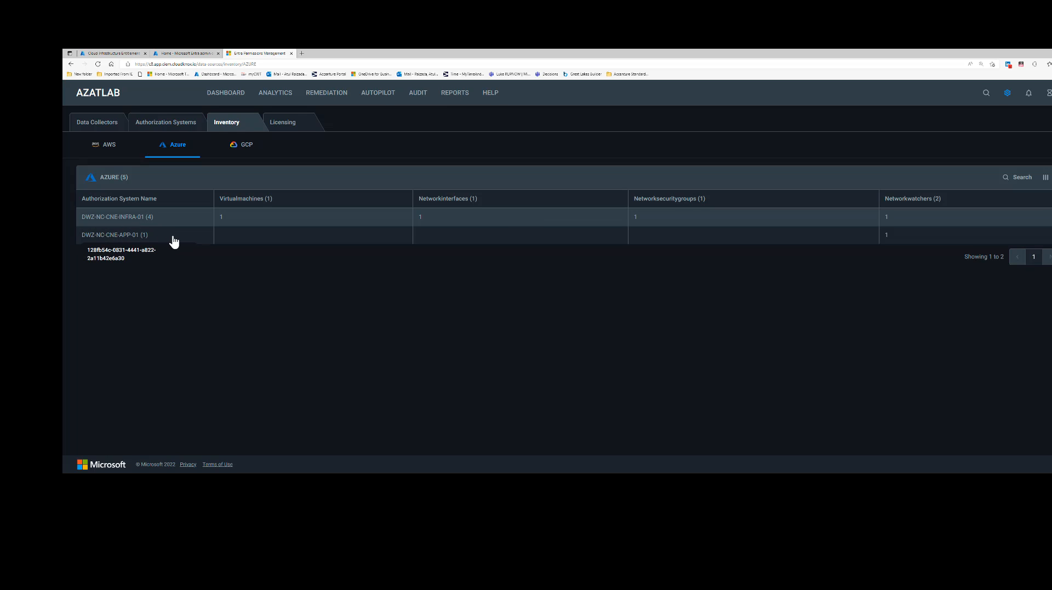
mouse_move(139, 221)
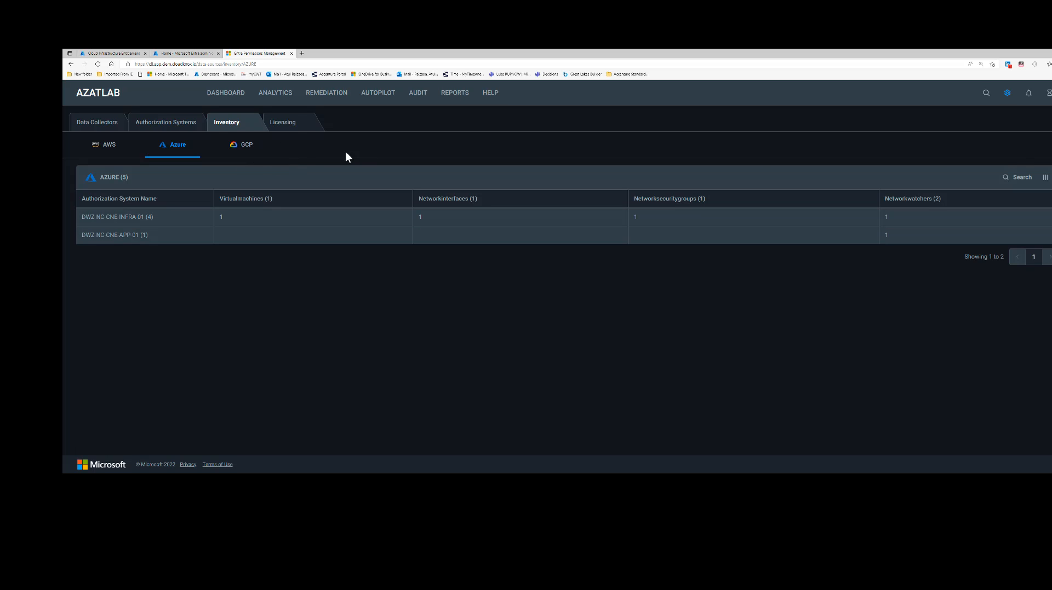
click(289, 127)
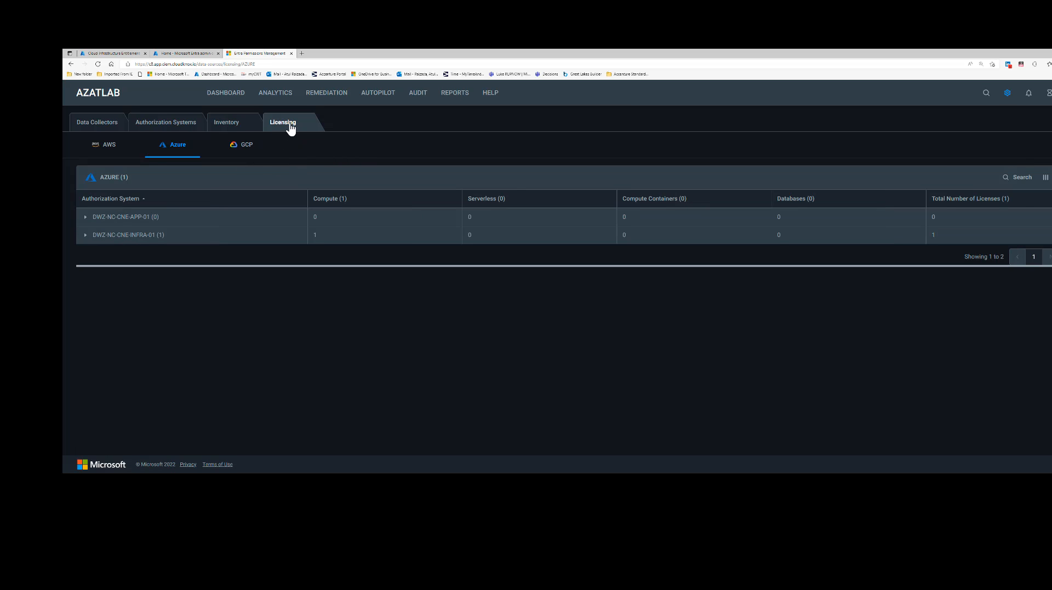
Expand the DWZ-NC-CNE-INFRA-01 licensing row to show VM (1), then bring up the account menu.
click(85, 236)
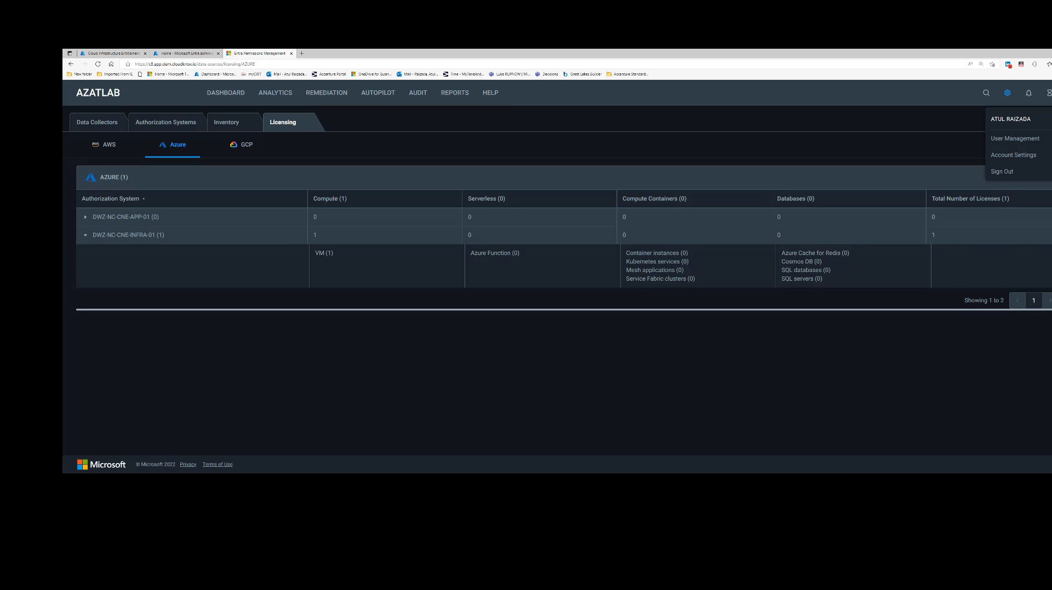
right_click(1051, 93)
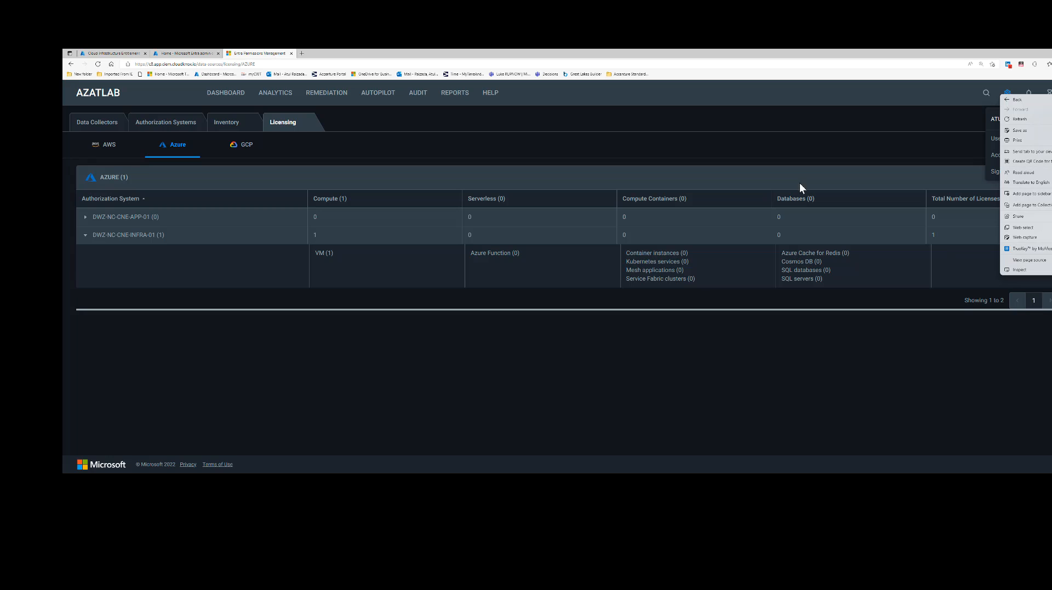
click(909, 124)
mouse_move(1049, 93)
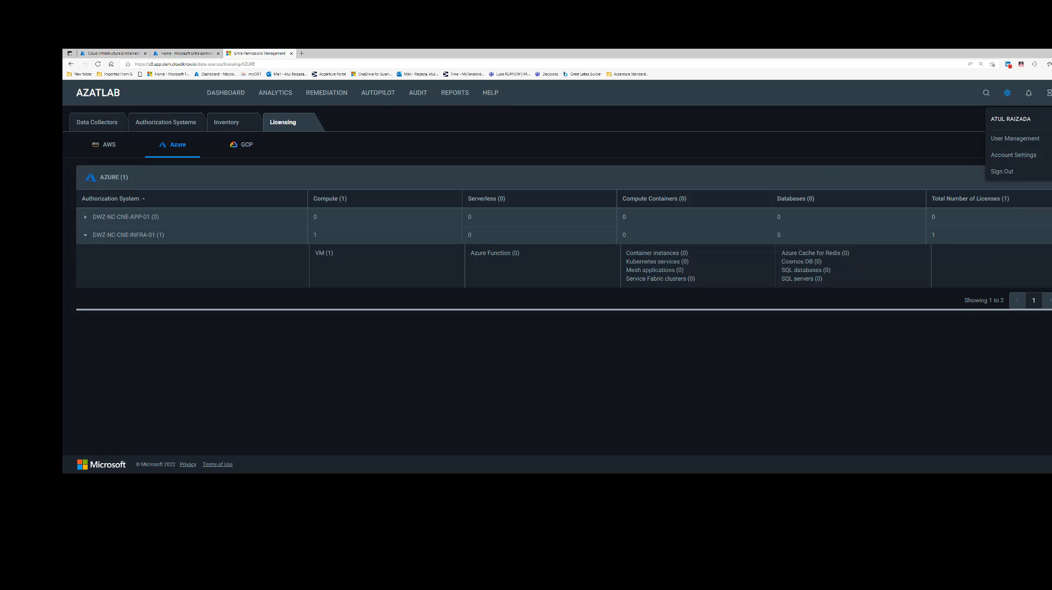
View the two Registered Users in User Management, including their Joined On and Recent Activity columns.
click(1015, 139)
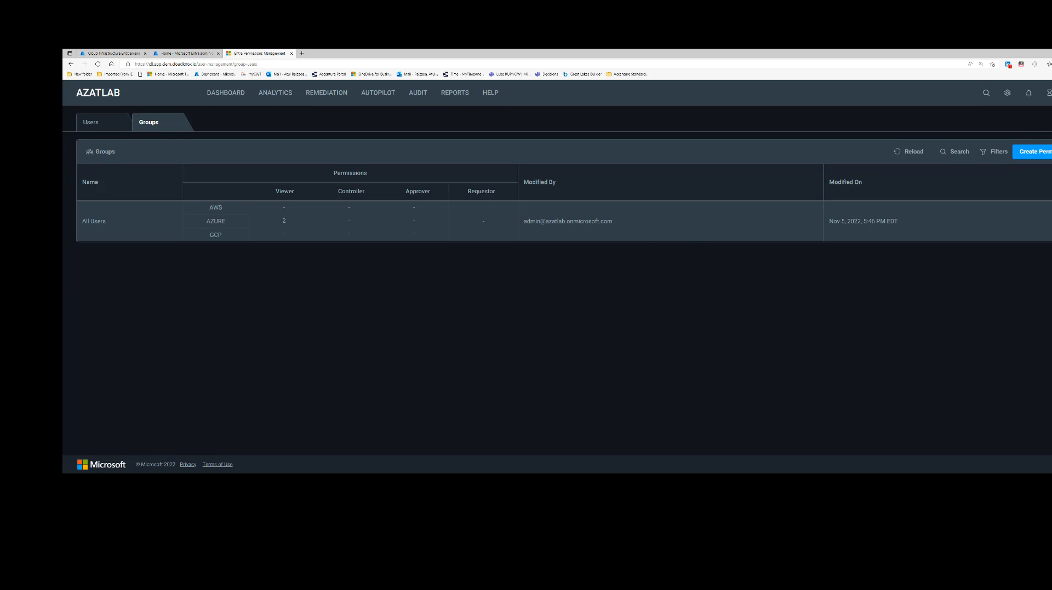
click(105, 127)
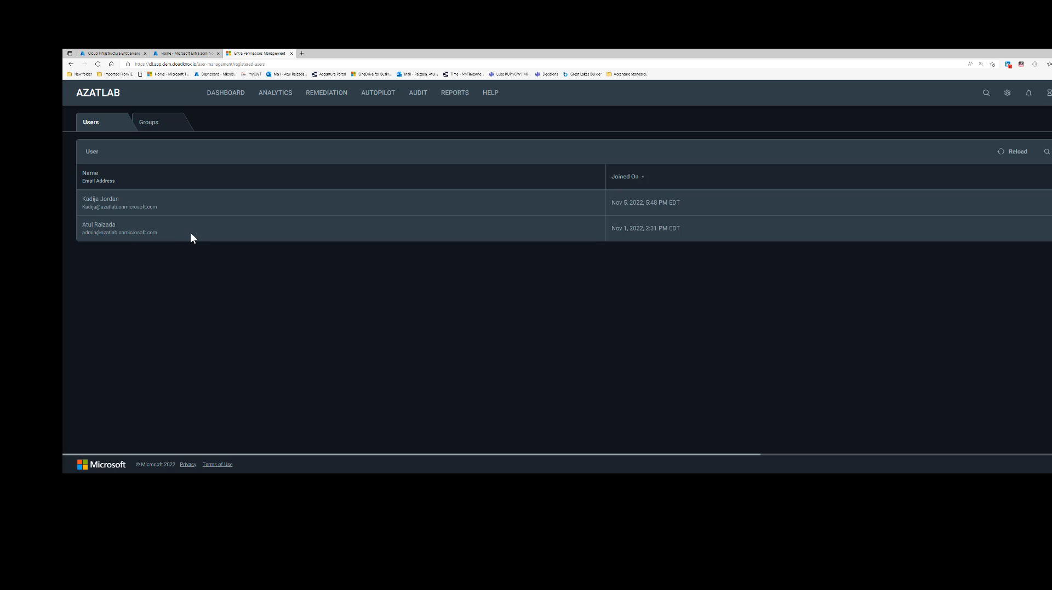
drag(78, 230, 79, 226)
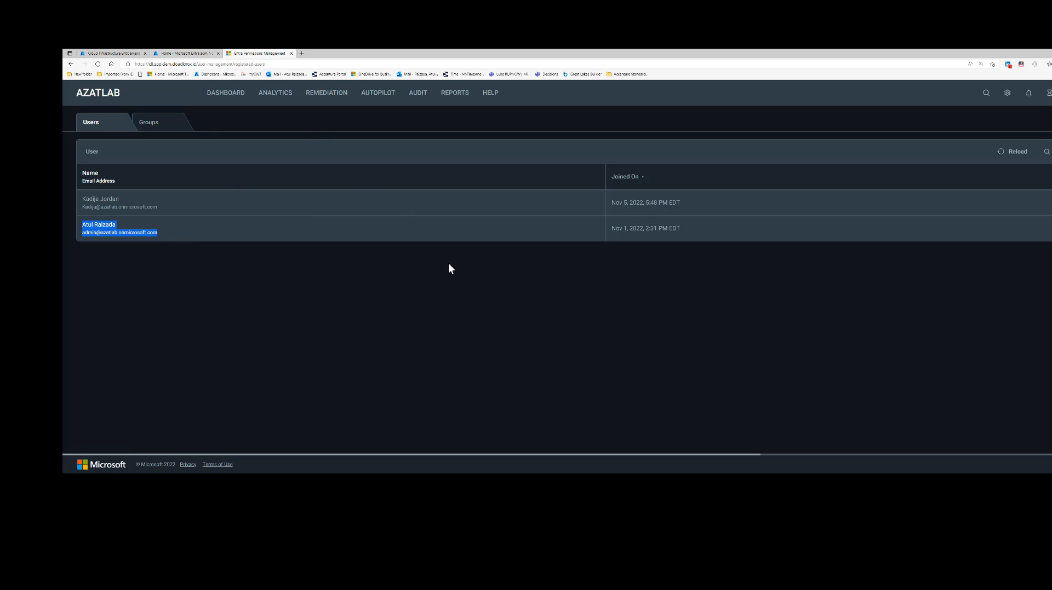
drag(735, 456, 835, 456)
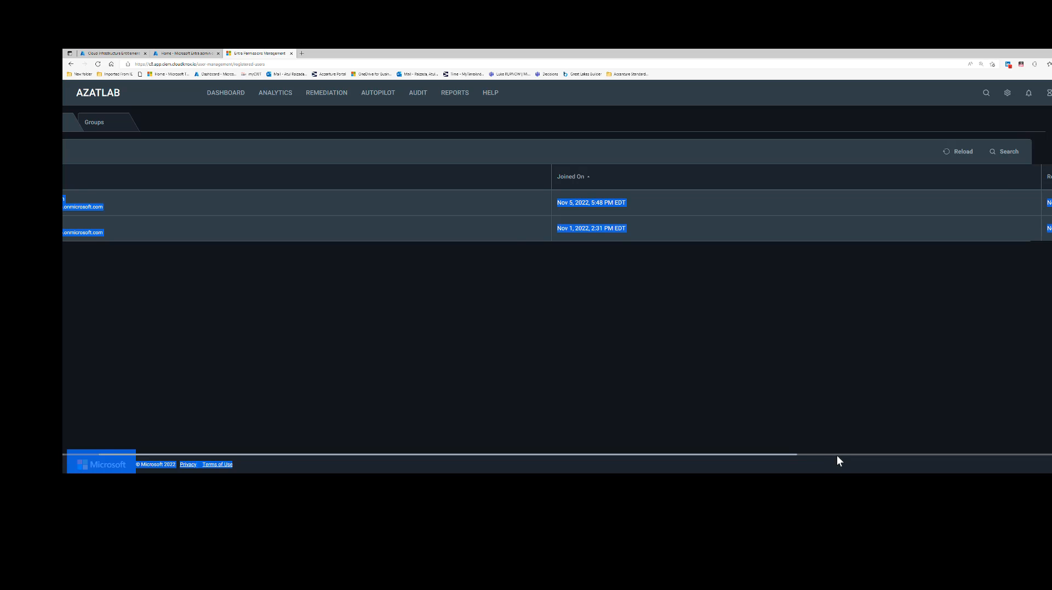
click(836, 455)
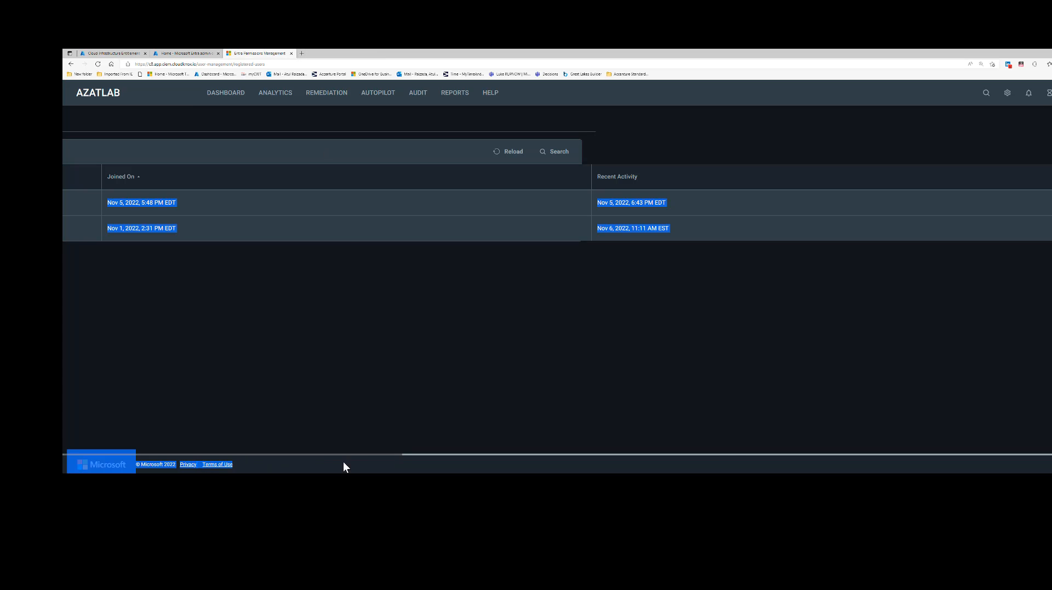
right_click(976, 187)
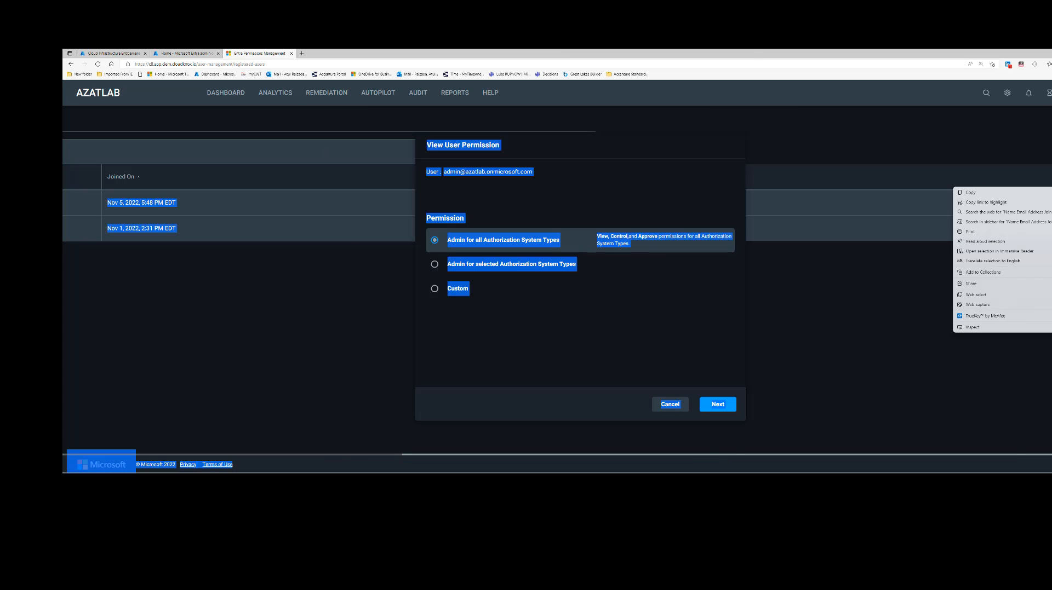
click(550, 350)
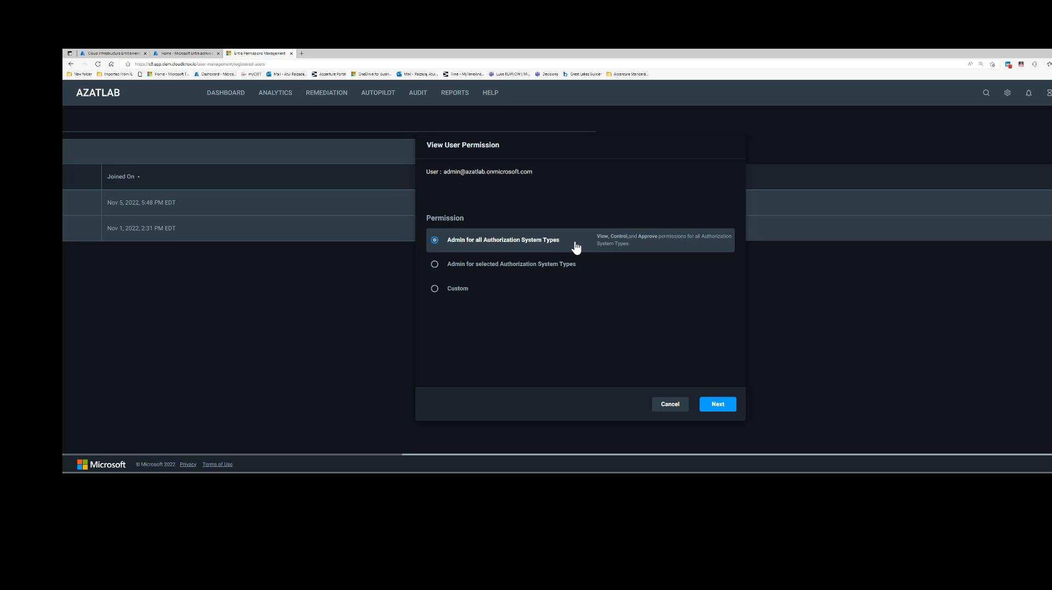
click(670, 405)
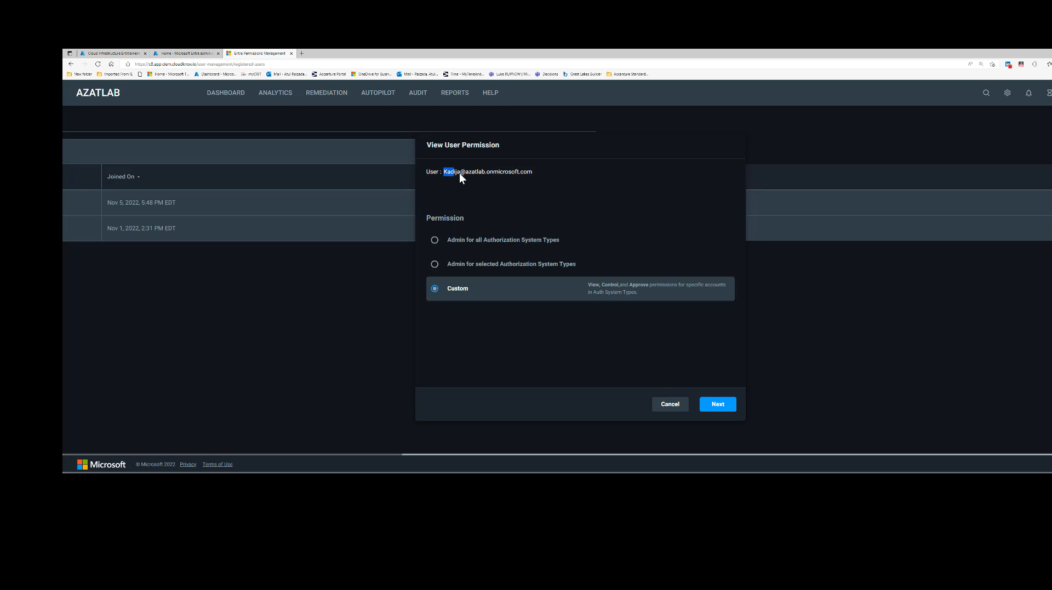
drag(514, 184, 547, 184)
click(718, 405)
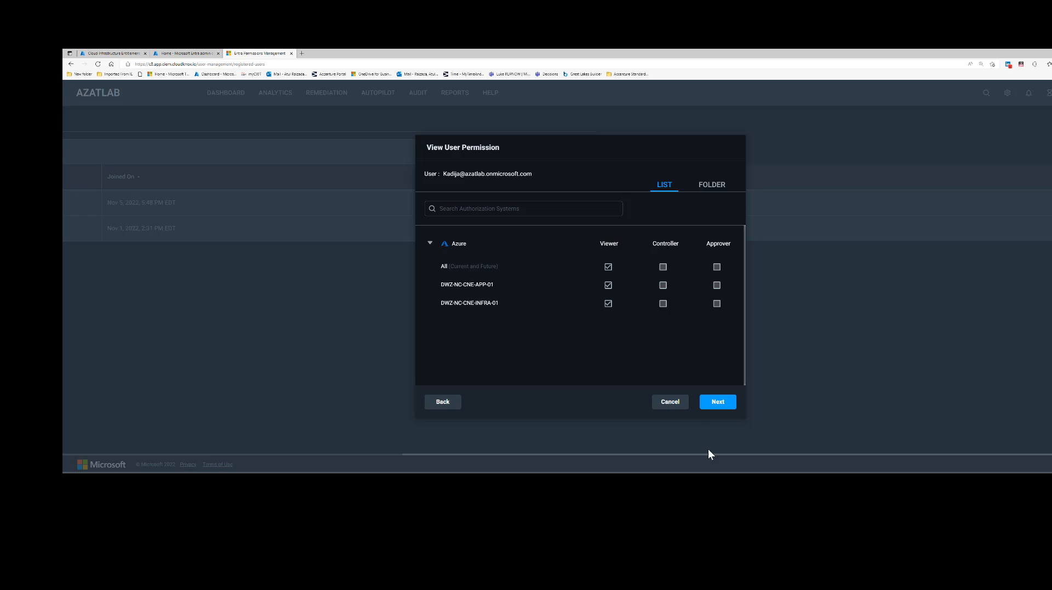
click(670, 402)
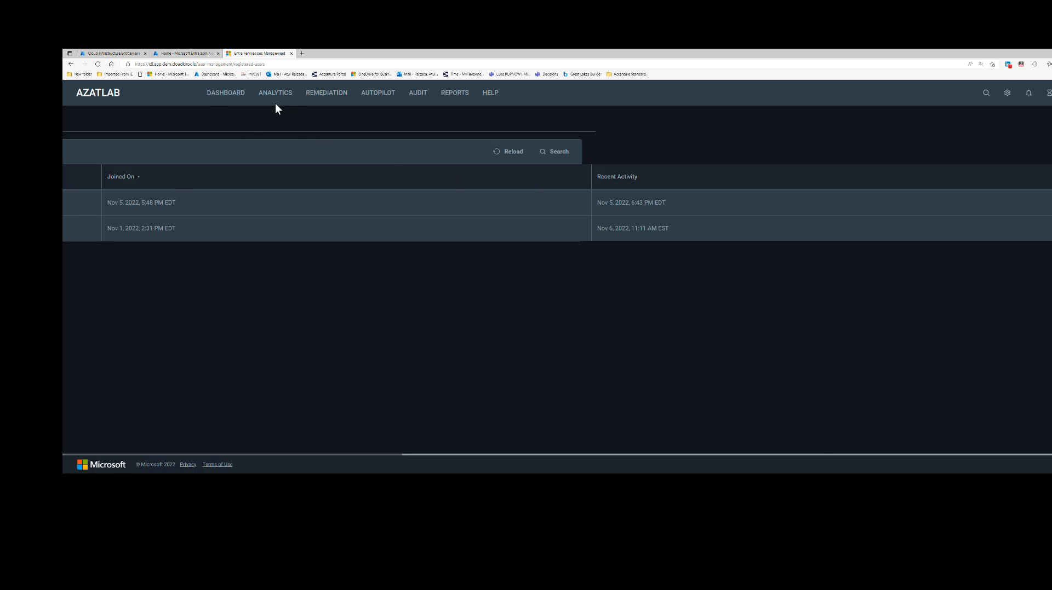
Open the dashboard, confirm the authorization system selection, and study the Azure PCI chart (106 identities, 11 high-risk).
click(222, 99)
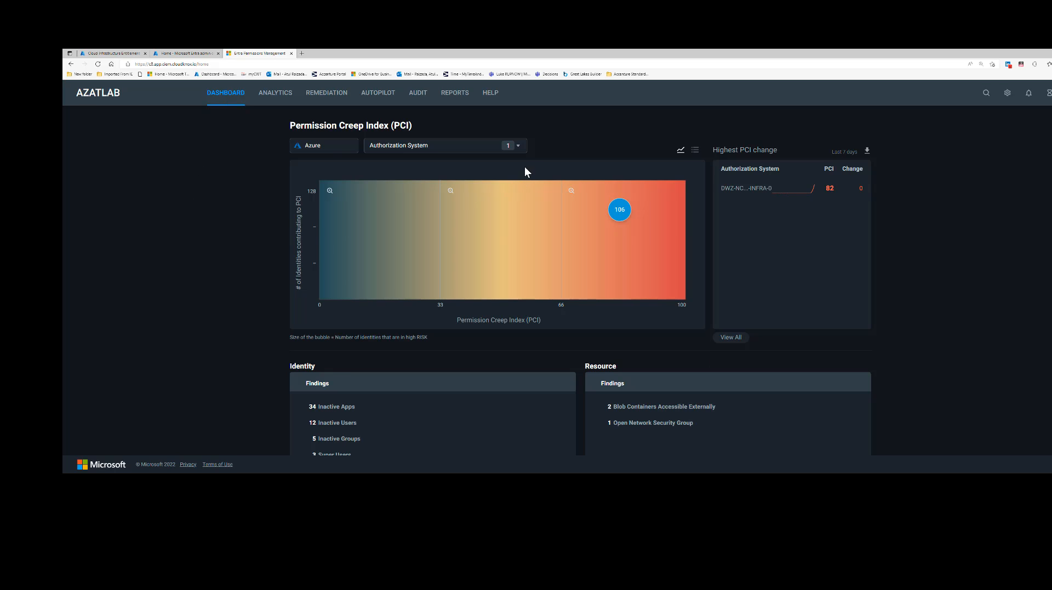
click(518, 146)
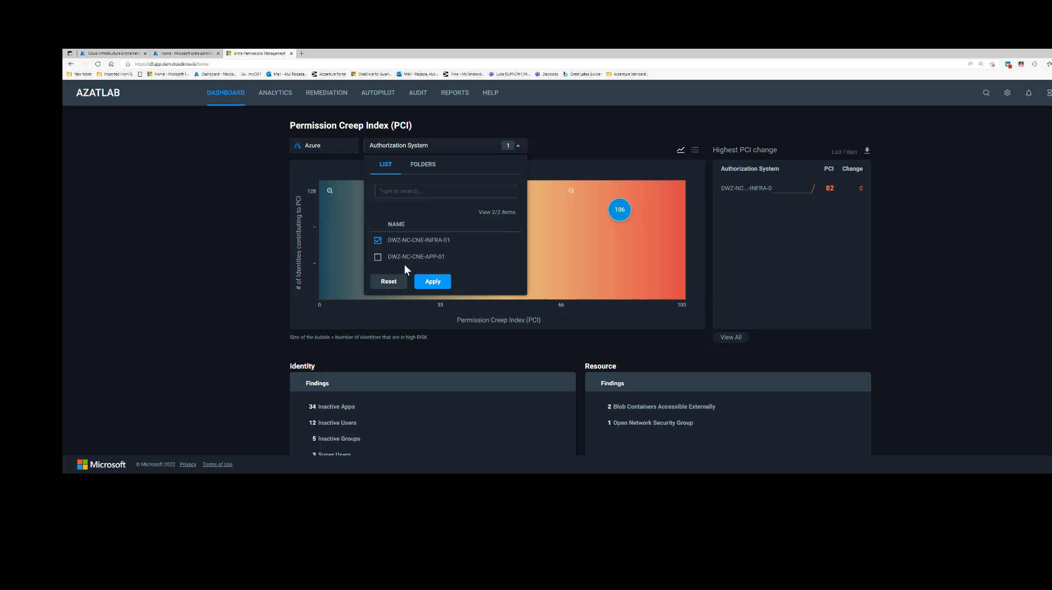
click(623, 138)
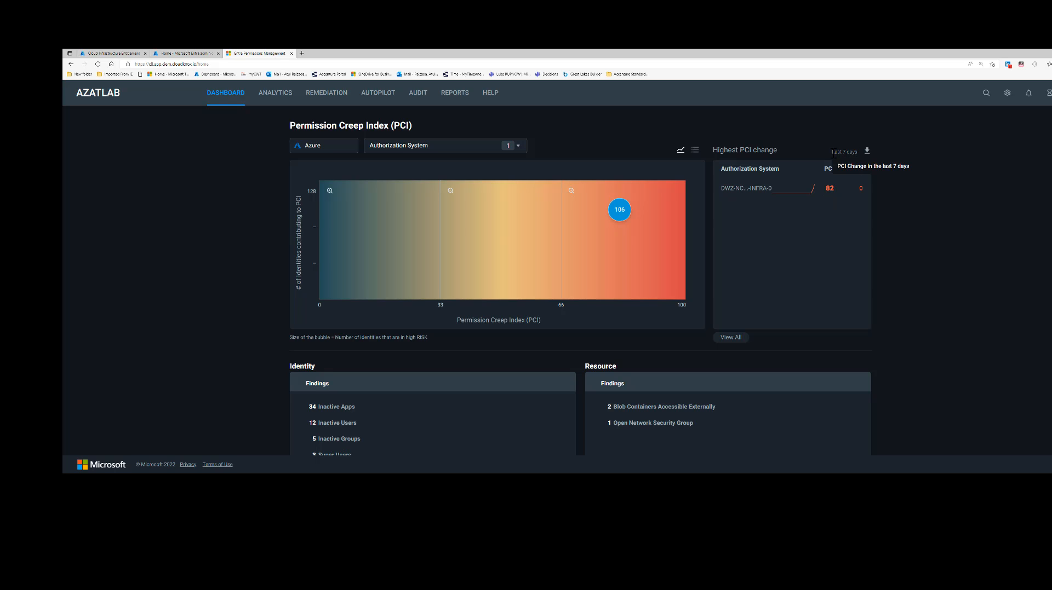
drag(831, 154, 859, 158)
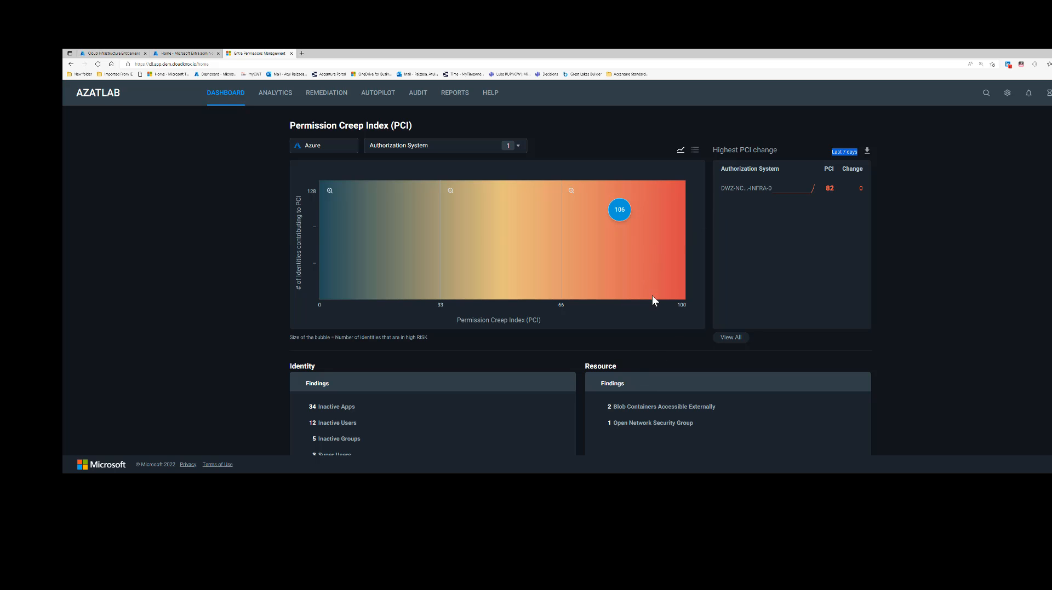
mouse_move(621, 214)
drag(457, 324, 548, 323)
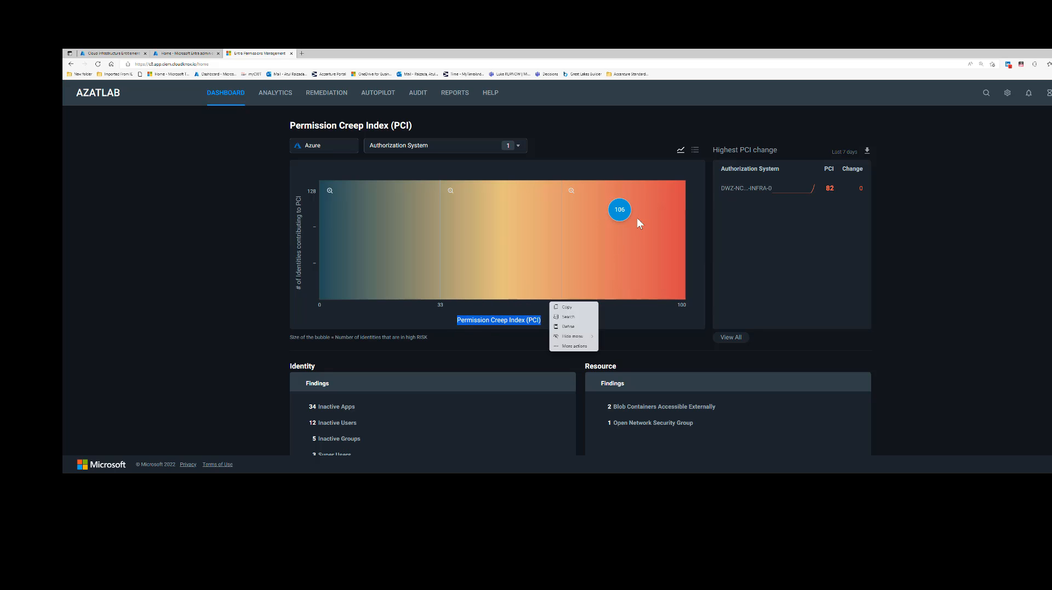
mouse_move(615, 214)
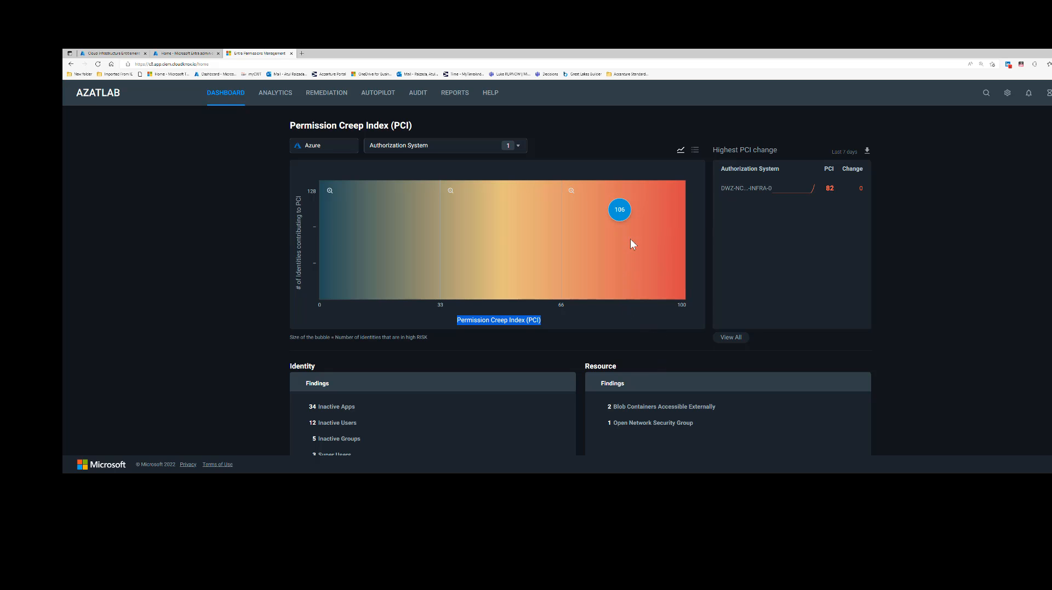
Drill into the 106 PCI bubble and show Over Provisioned Active Users: 1 for DWZ-NC-CNE-INFRA-01.
click(622, 219)
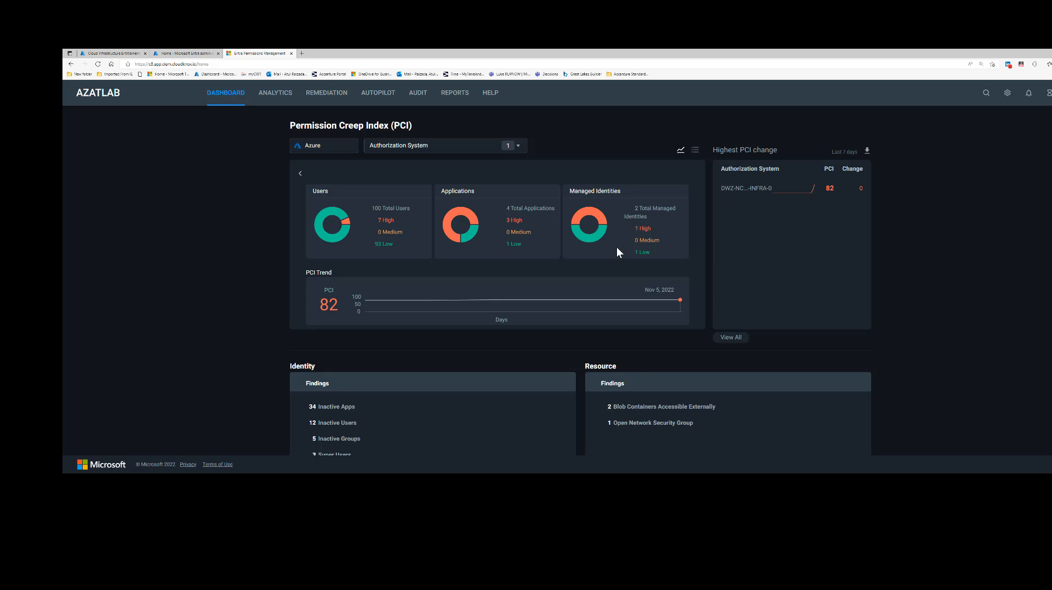
scroll(616, 247, down, 2)
click(329, 445)
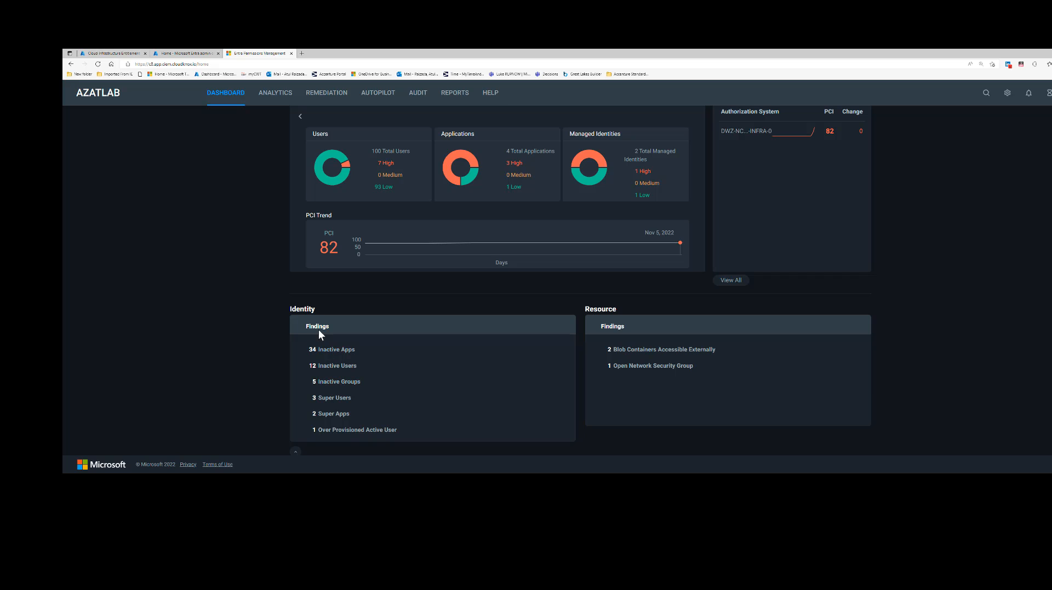
click(345, 431)
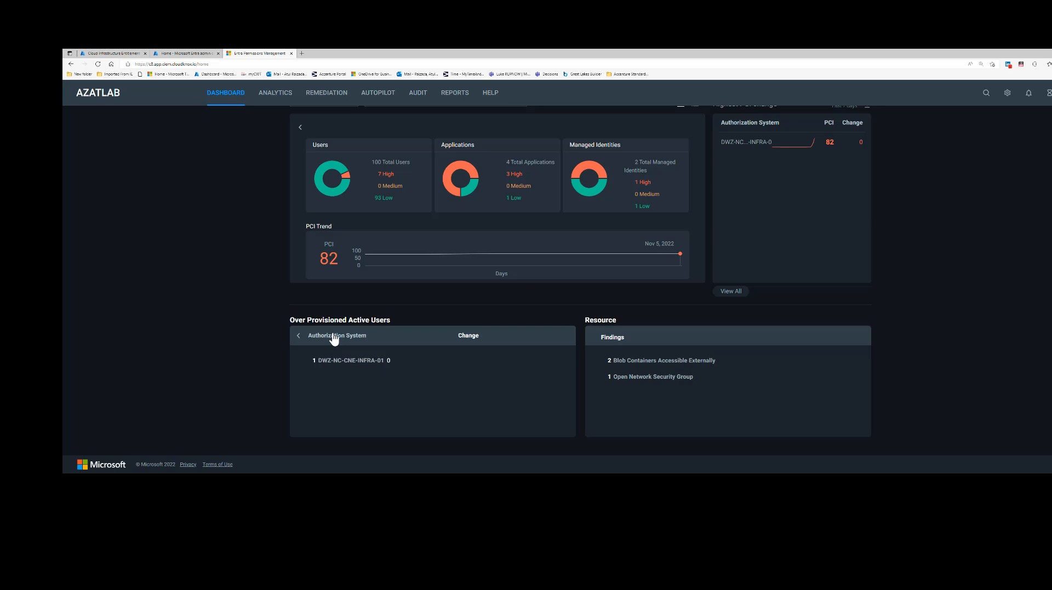
Open the DWZ-NC-CNE-INFRA-01 report and select the user using 11 of 15202 permissions.
click(351, 362)
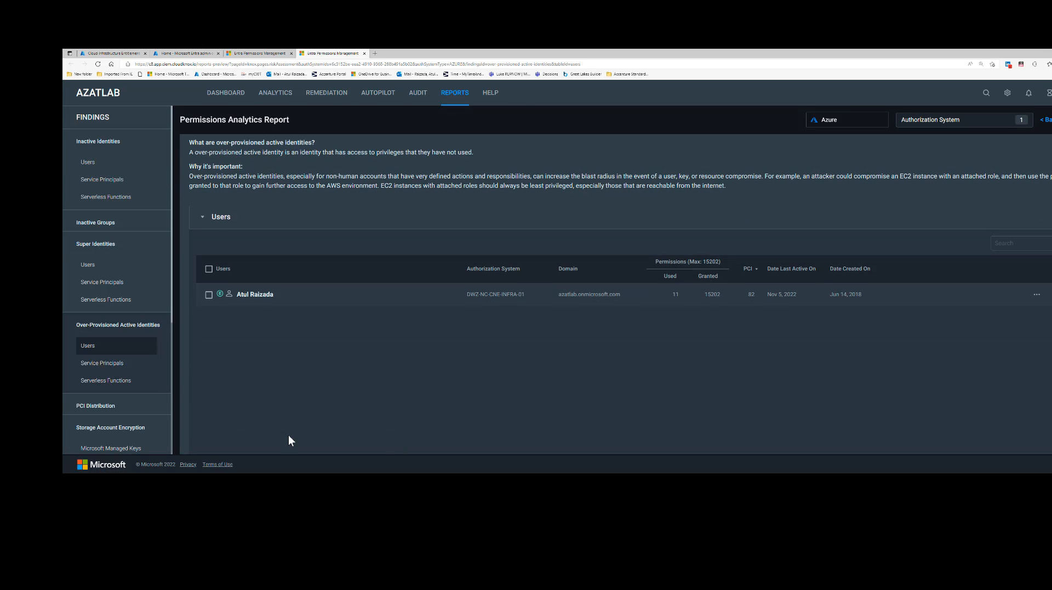
click(209, 291)
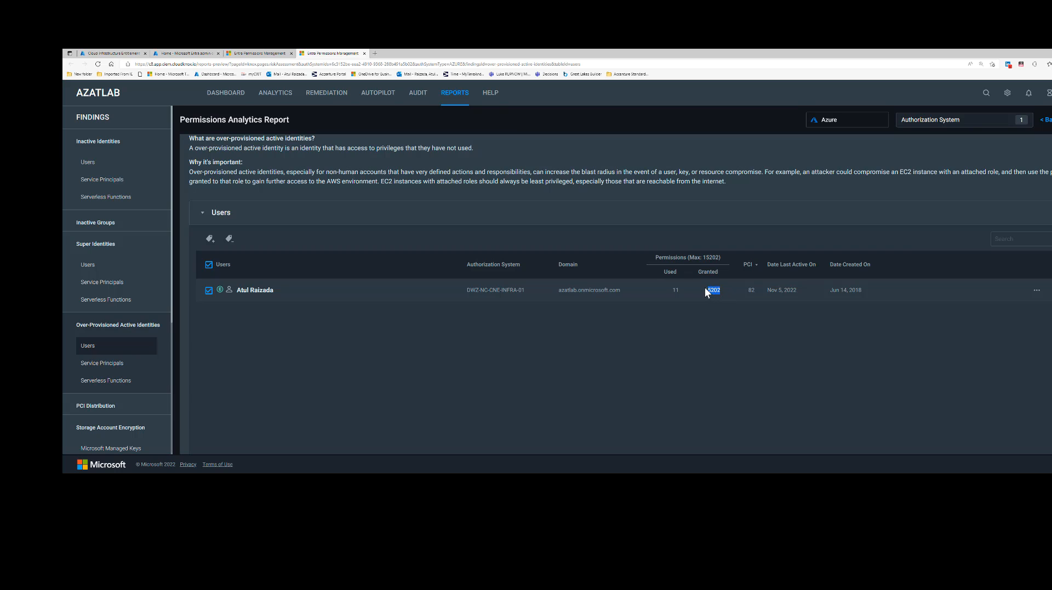
double_click(677, 290)
Open the user's details and review the 8 direct roles, including Owner at management group scope.
click(253, 292)
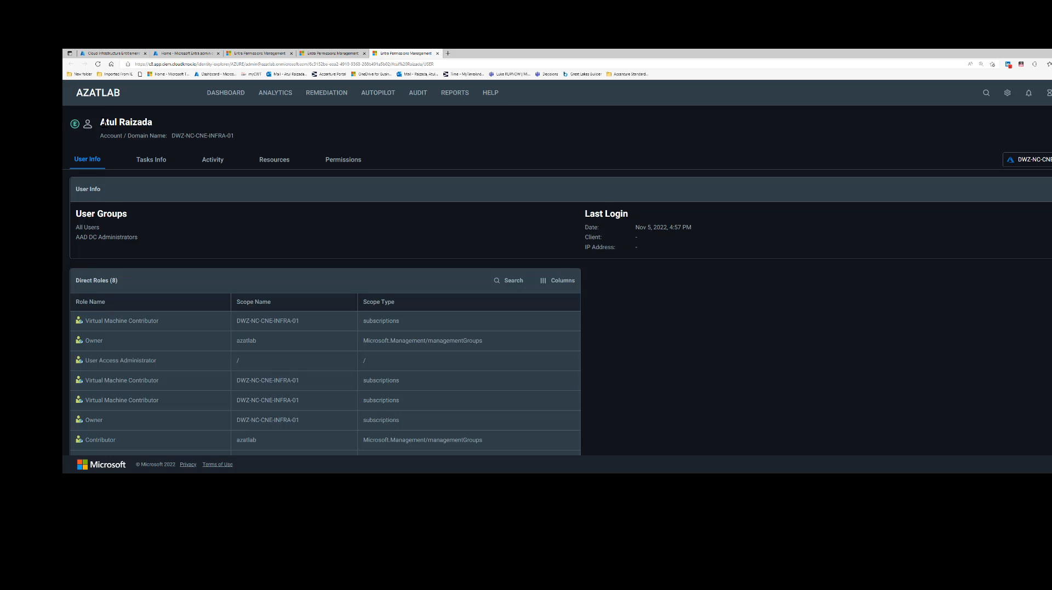
drag(100, 123, 153, 123)
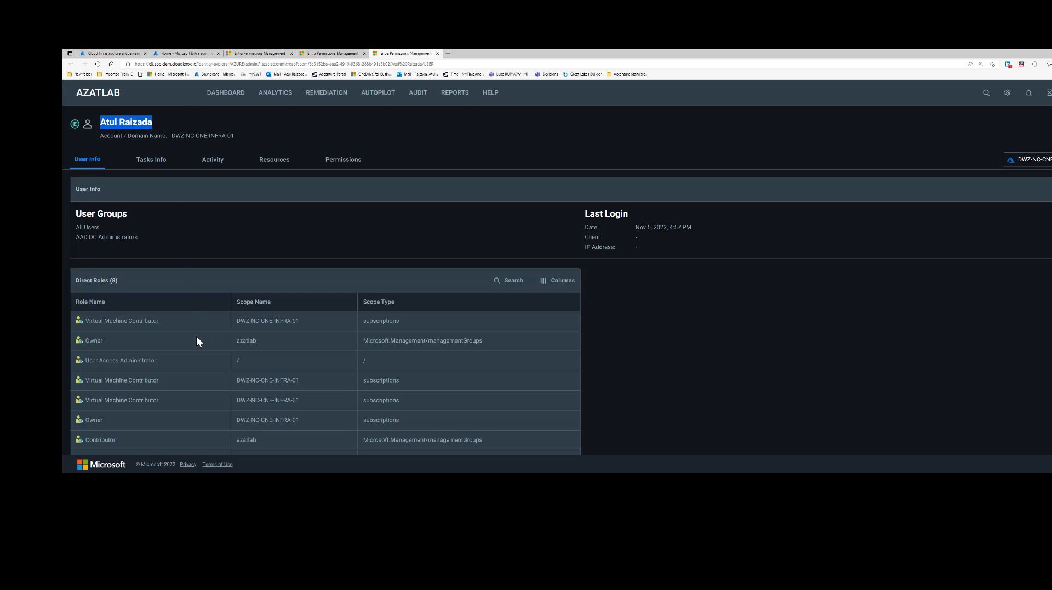
scroll(156, 311, down, 1)
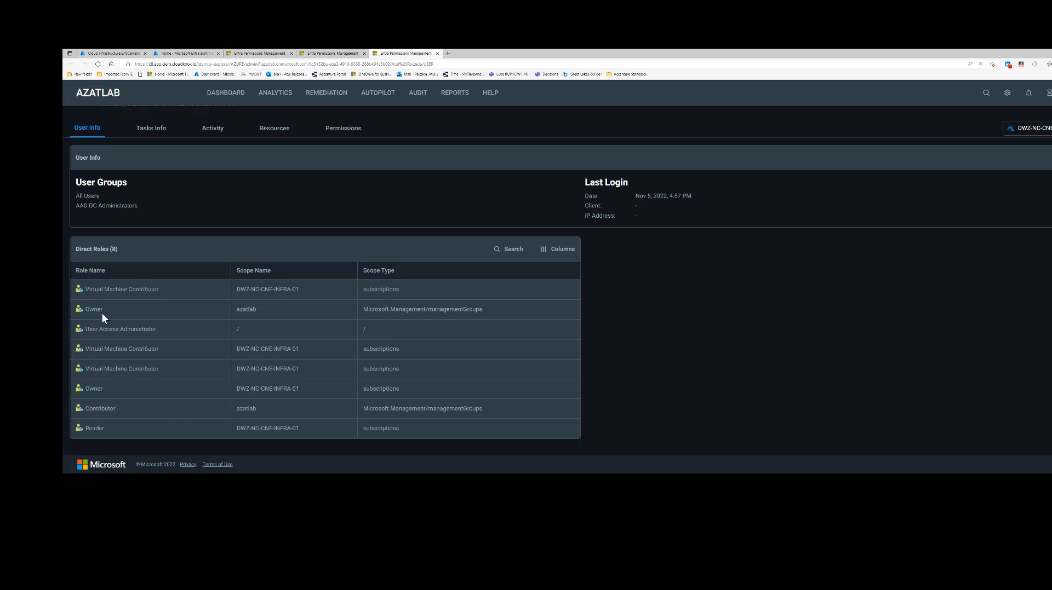
drag(94, 309, 77, 311)
drag(497, 315, 364, 313)
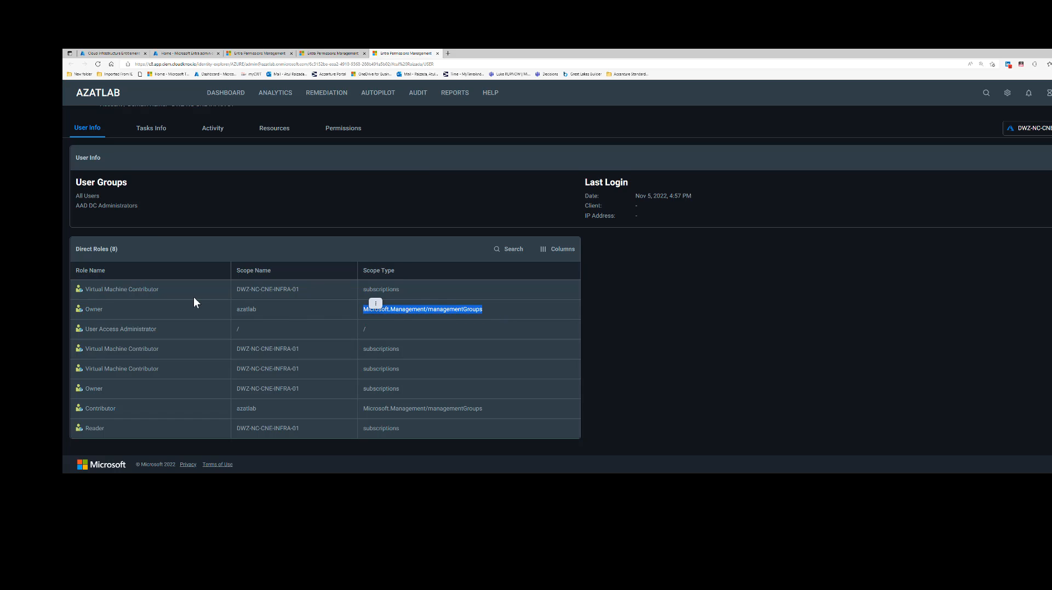
drag(85, 288, 171, 289)
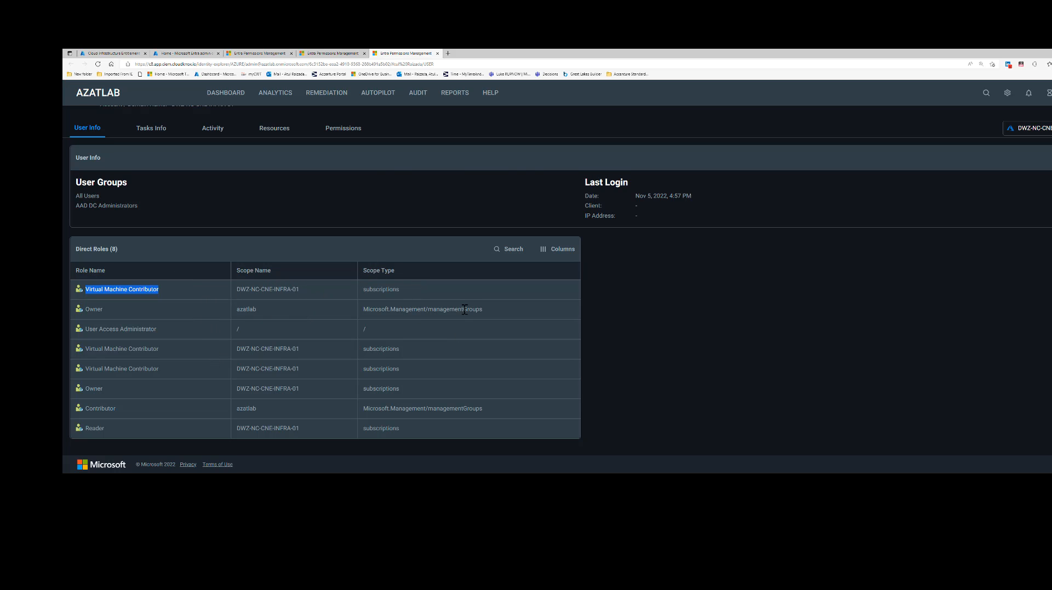
click(83, 351)
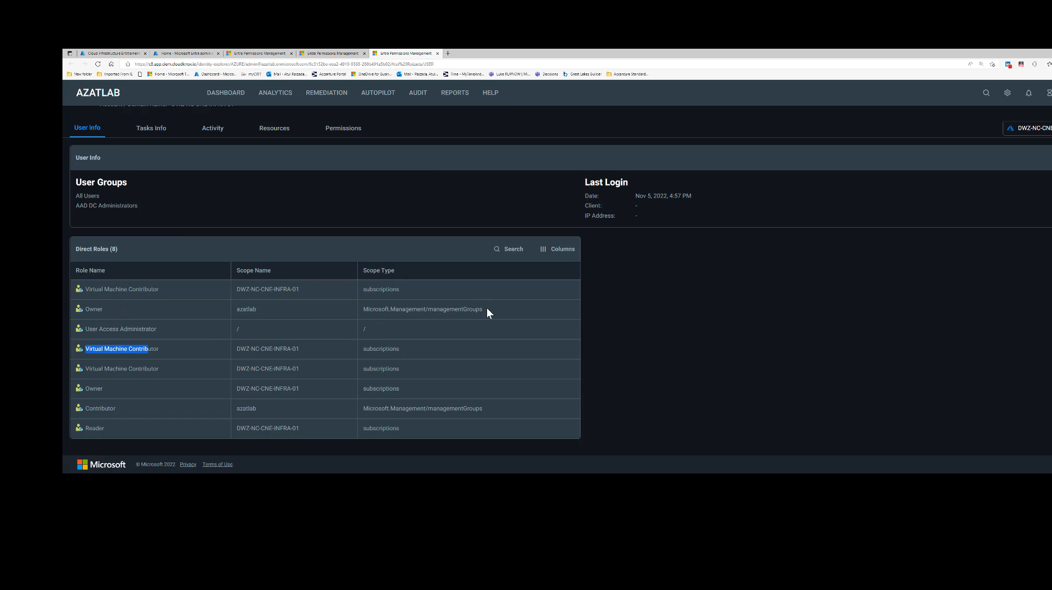
click(99, 310)
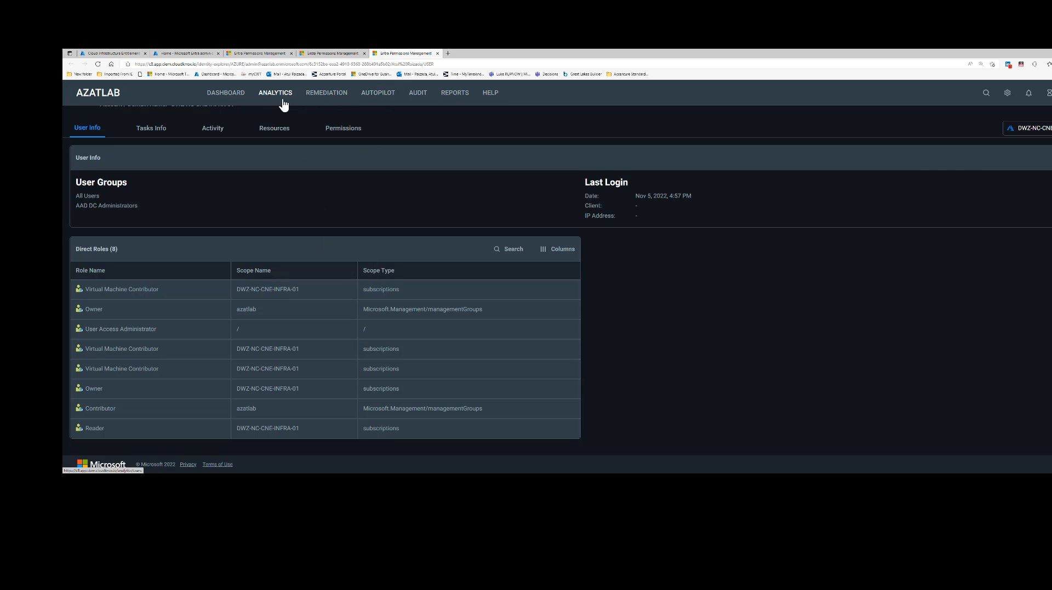
Close the extra Permissions Analytics Report and dashboard tabs, keeping only the main dashboard.
click(236, 96)
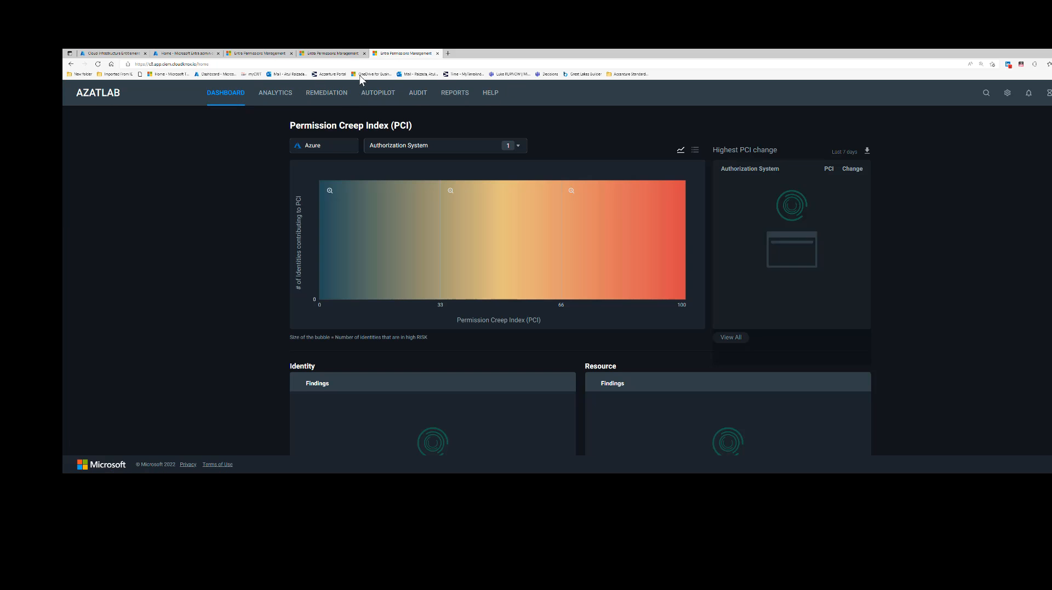
click(342, 54)
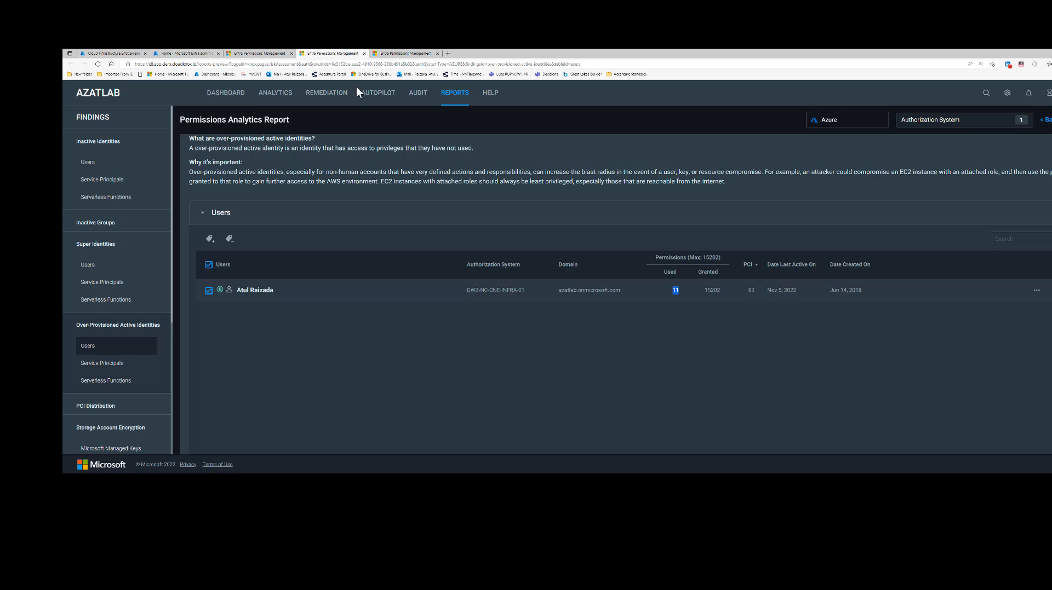
click(364, 54)
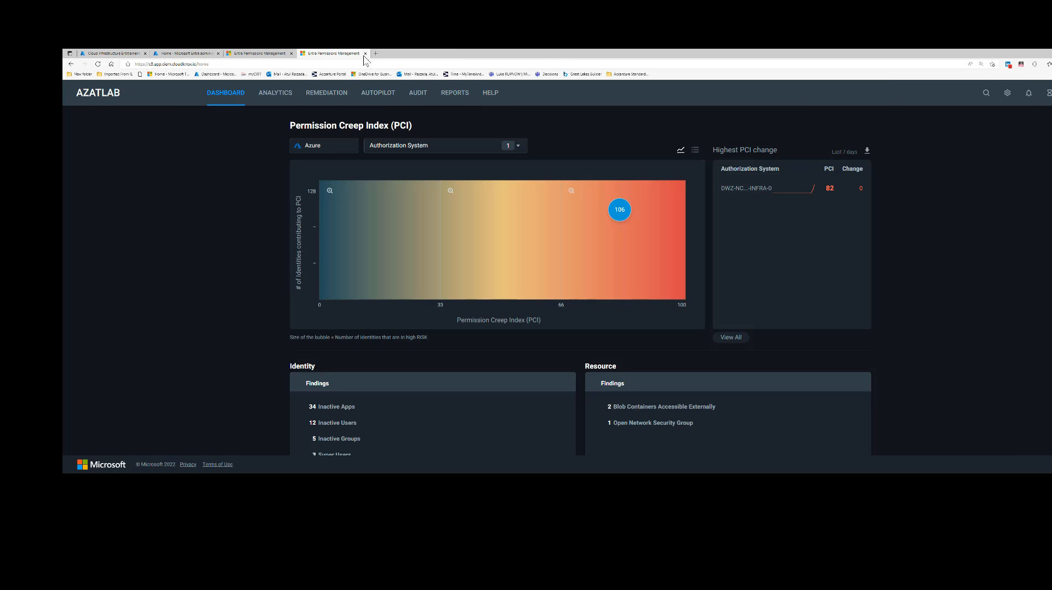
click(264, 54)
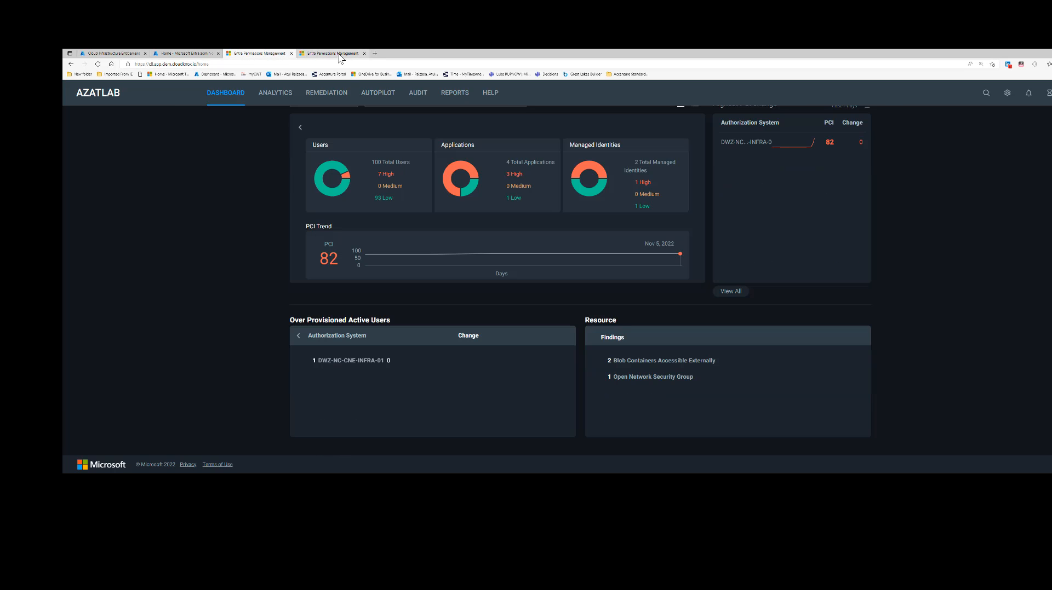
click(340, 55)
click(364, 53)
Drill into the 2 Super Apps finding, showing 2 for DWZ-NC-CNE-INFRA-01.
click(298, 336)
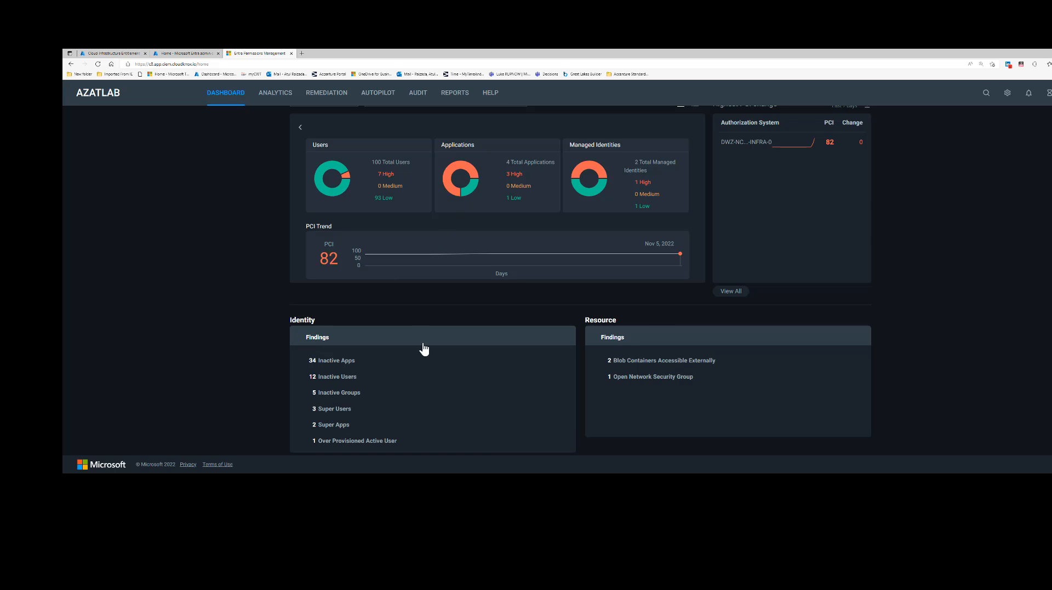
scroll(423, 345, down, 1)
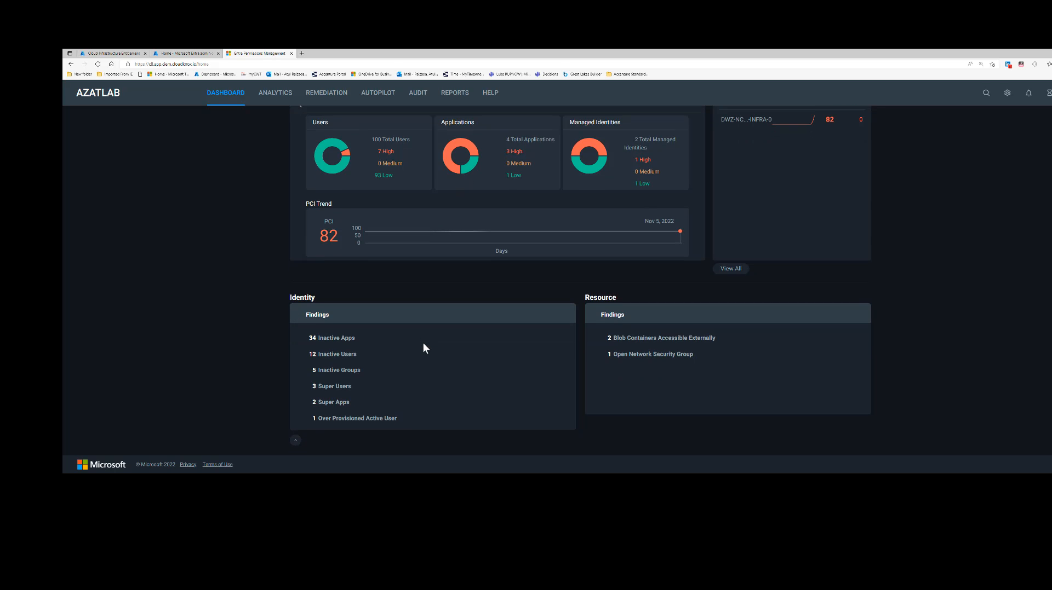
click(327, 399)
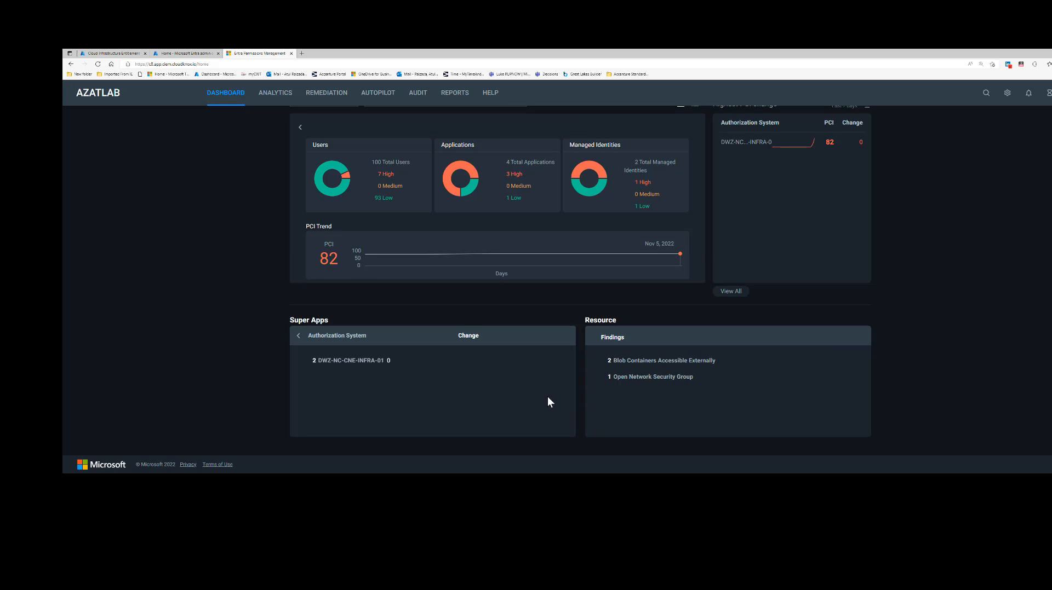
Open the DWZ-NC-CNE-INFRA-01 report listing super service principals r3242352 and AGP, each with 15202 permissions.
click(377, 361)
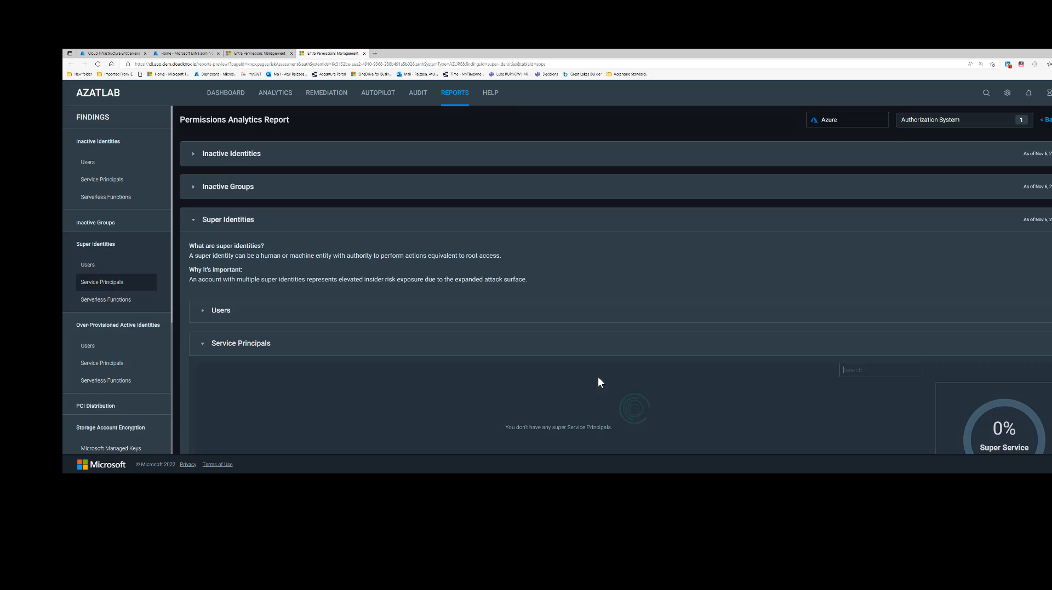
scroll(421, 390, down, 2)
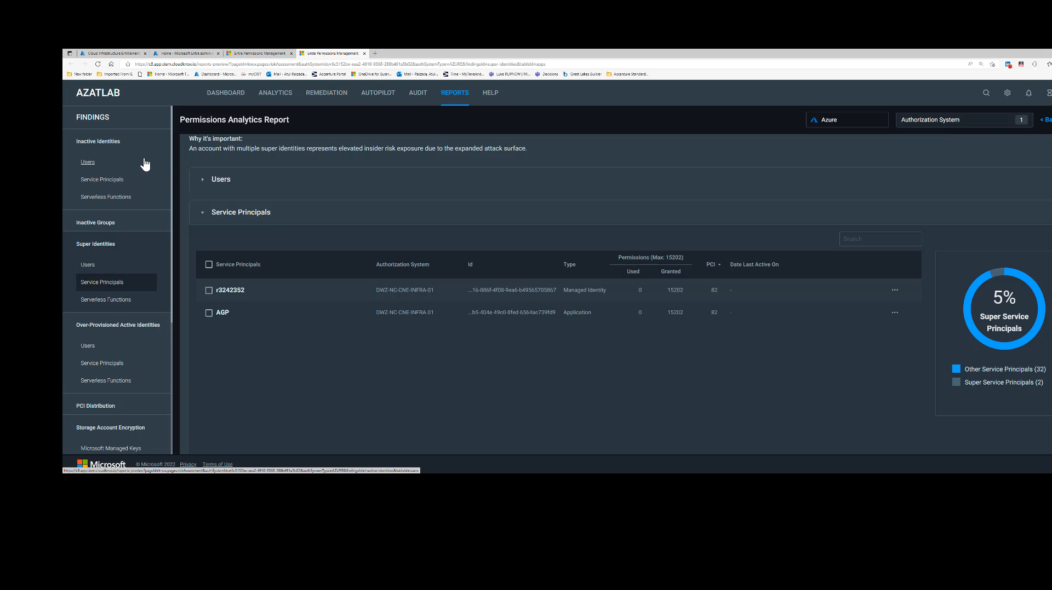
Show the Inactive Users report and scroll through it, noting 12 inactive against 88 active users.
click(88, 163)
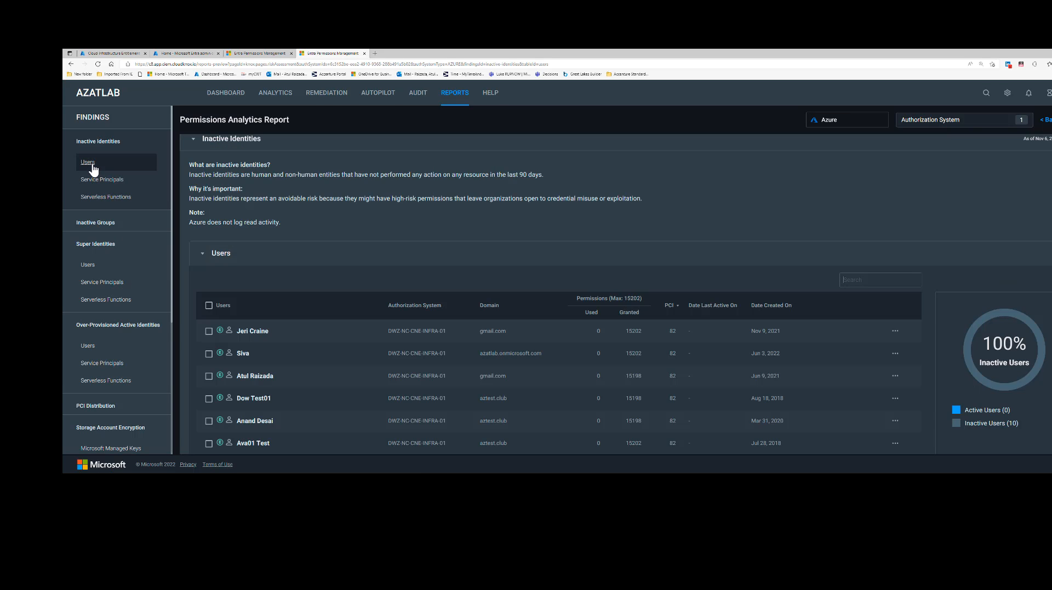
scroll(782, 244, down, 2)
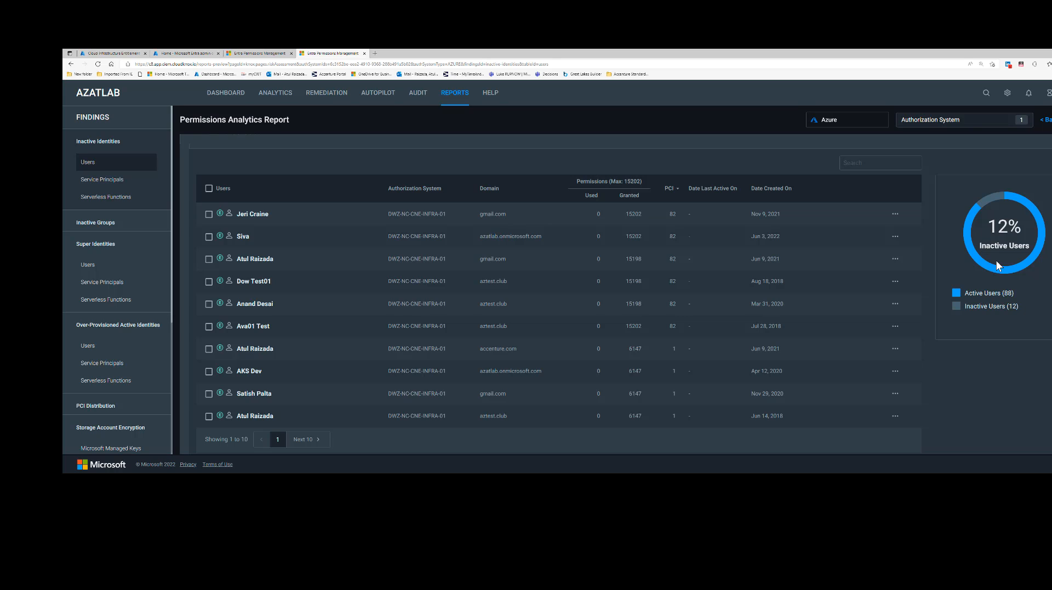
drag(1014, 293, 964, 294)
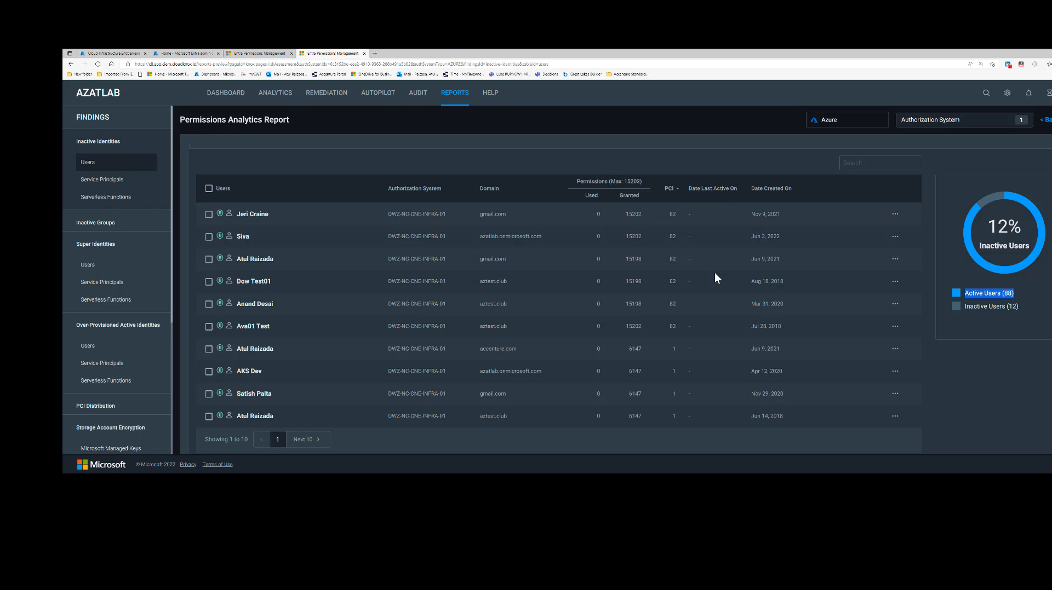
scroll(720, 297, down, 1)
scroll(723, 293, up, 2)
scroll(725, 288, down, 2)
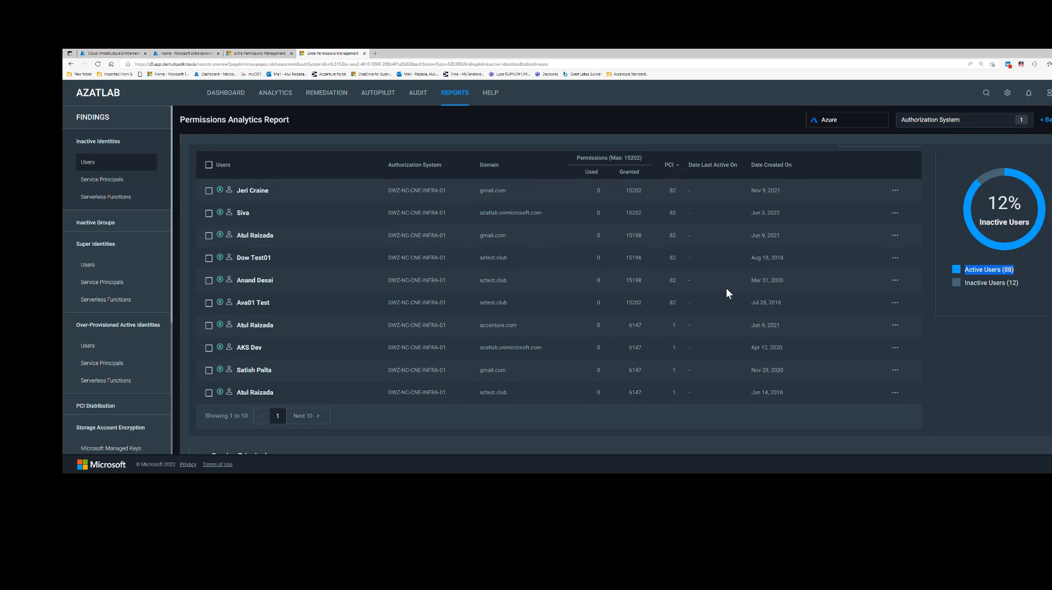
scroll(726, 288, up, 3)
scroll(727, 288, down, 2)
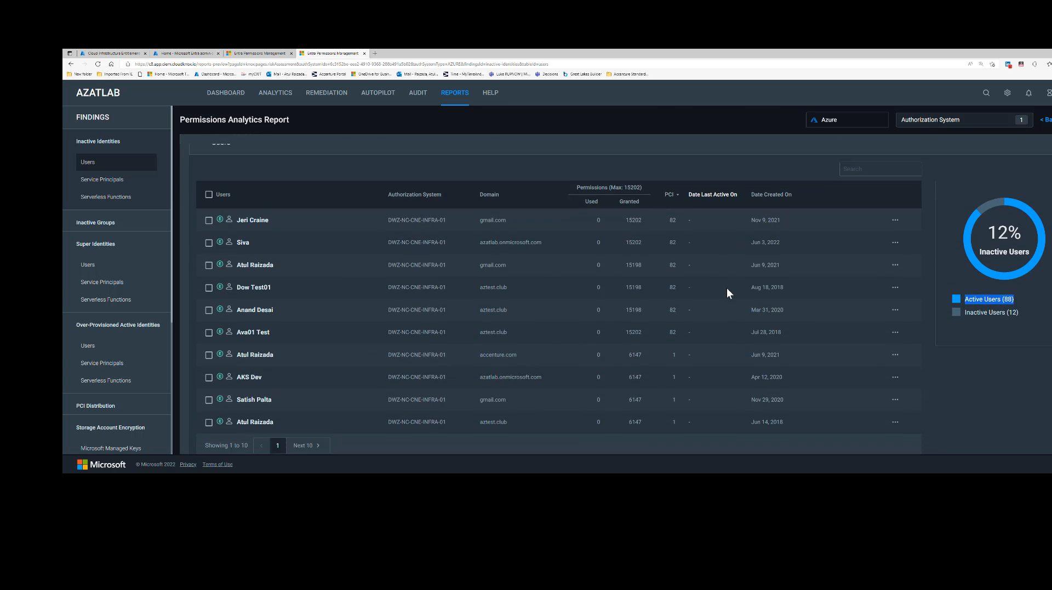
scroll(727, 288, down, 1)
scroll(727, 288, up, 3)
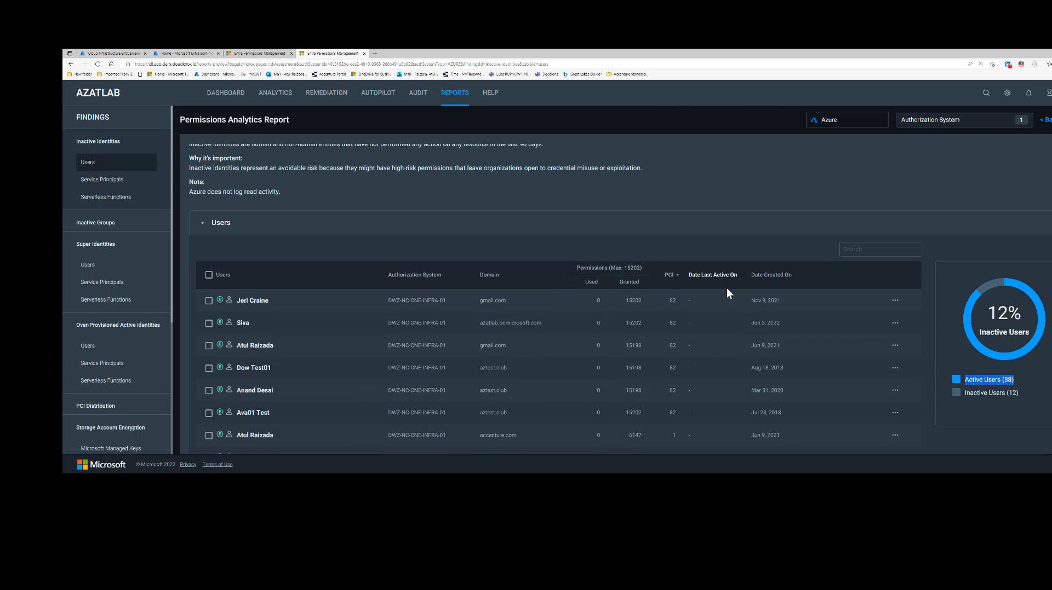
scroll(726, 288, down, 4)
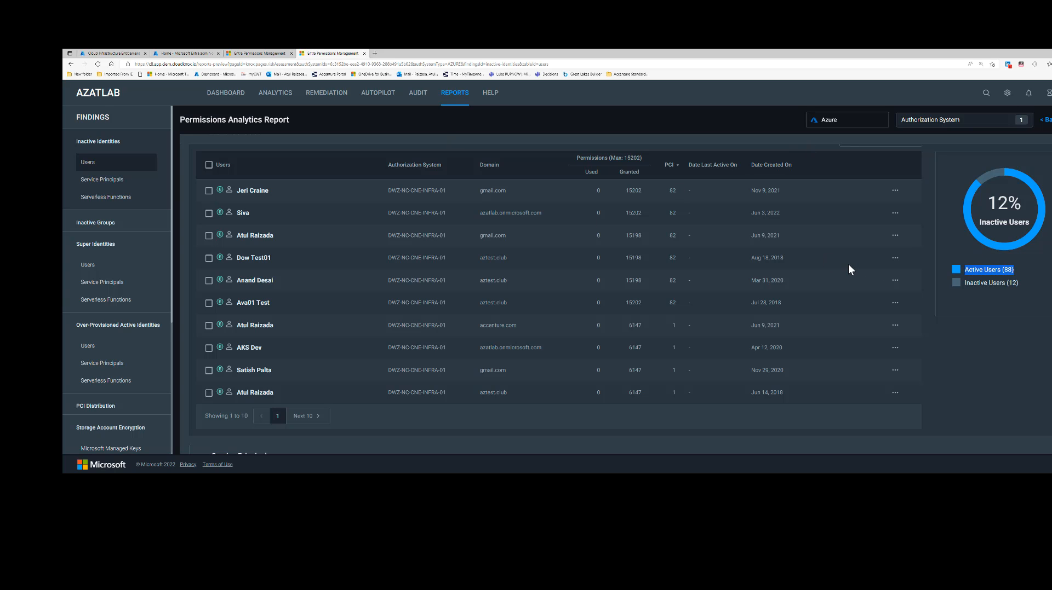
scroll(848, 263, up, 2)
scroll(848, 264, down, 2)
Review inactive service principals (100% inactive) and the AGP row, then serverless functions and inactive groups.
click(119, 187)
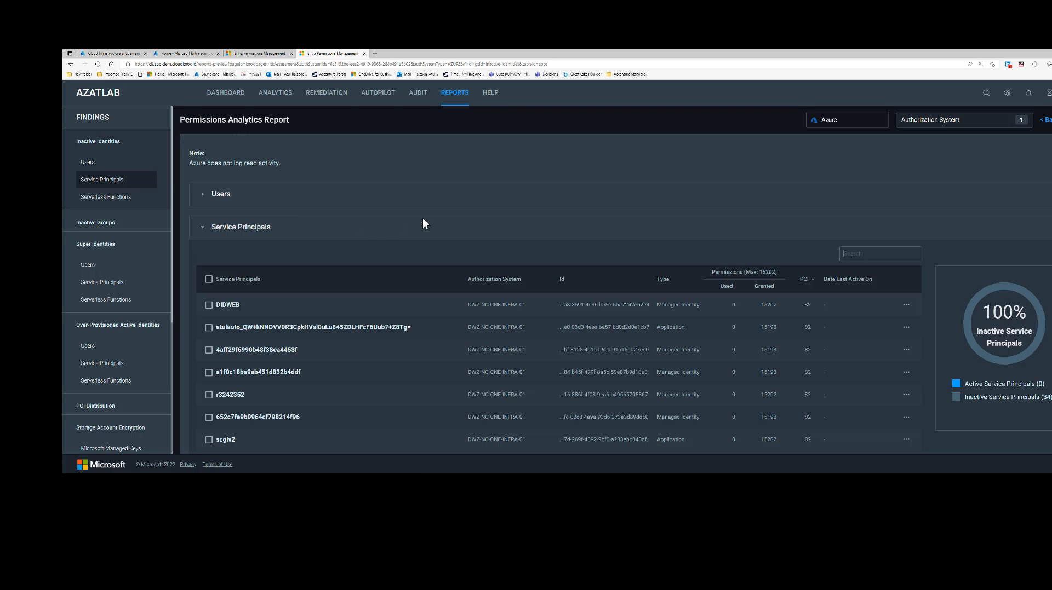
scroll(423, 219, down, 2)
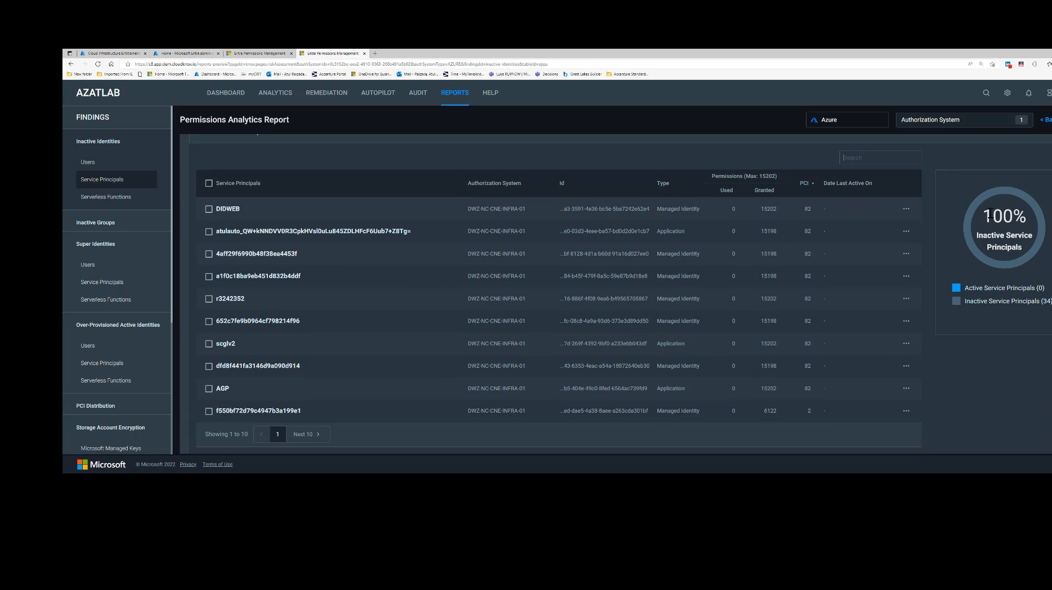
drag(989, 215, 1033, 256)
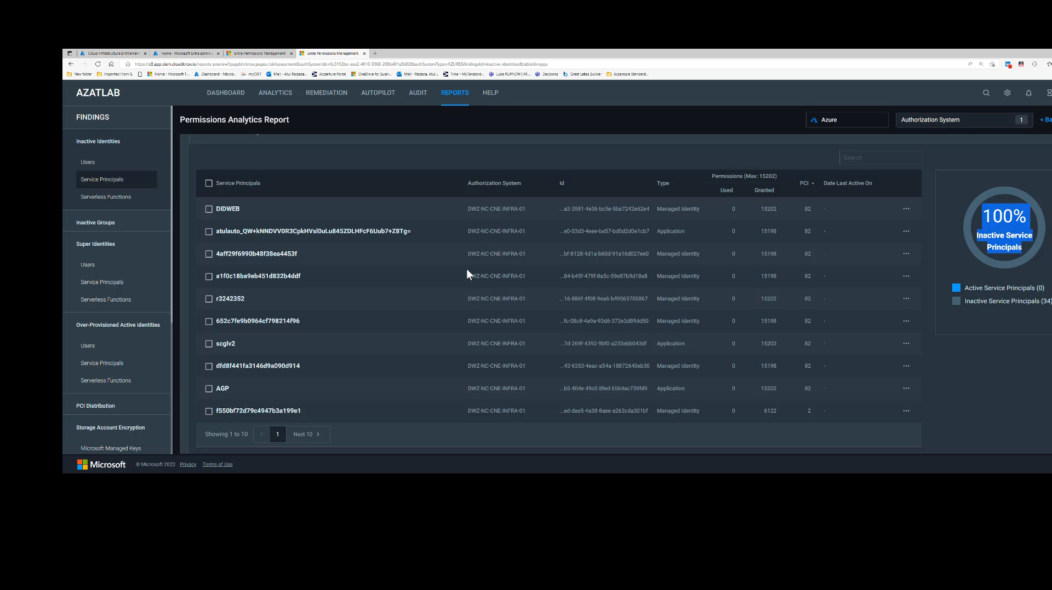
click(209, 389)
drag(230, 390, 216, 390)
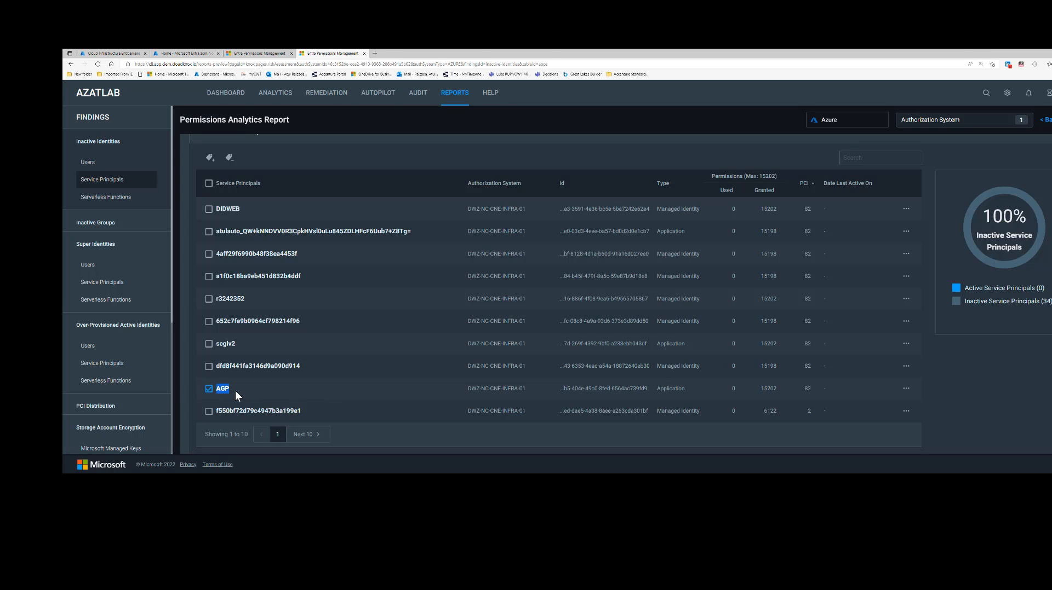
mouse_move(227, 388)
click(126, 204)
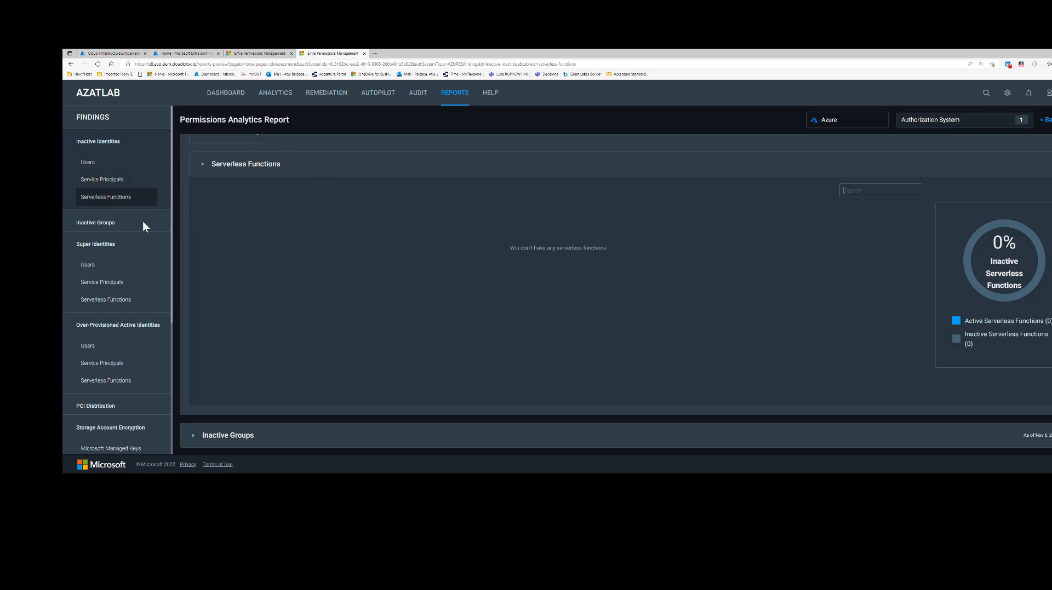
click(109, 225)
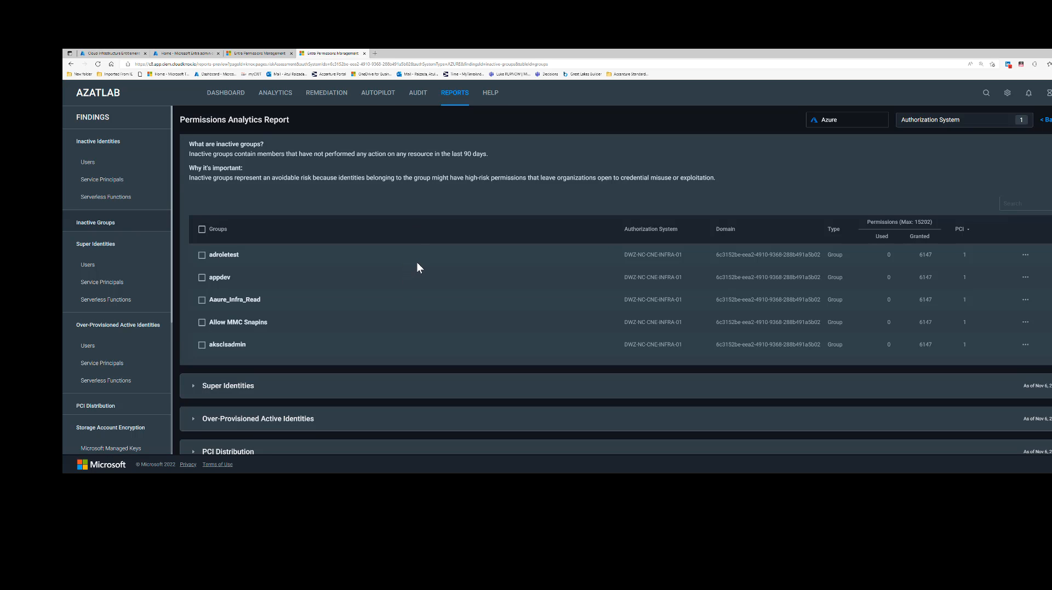
Show the Super Identities Users report with its three super users at 15202 permissions.
scroll(416, 268, down, 1)
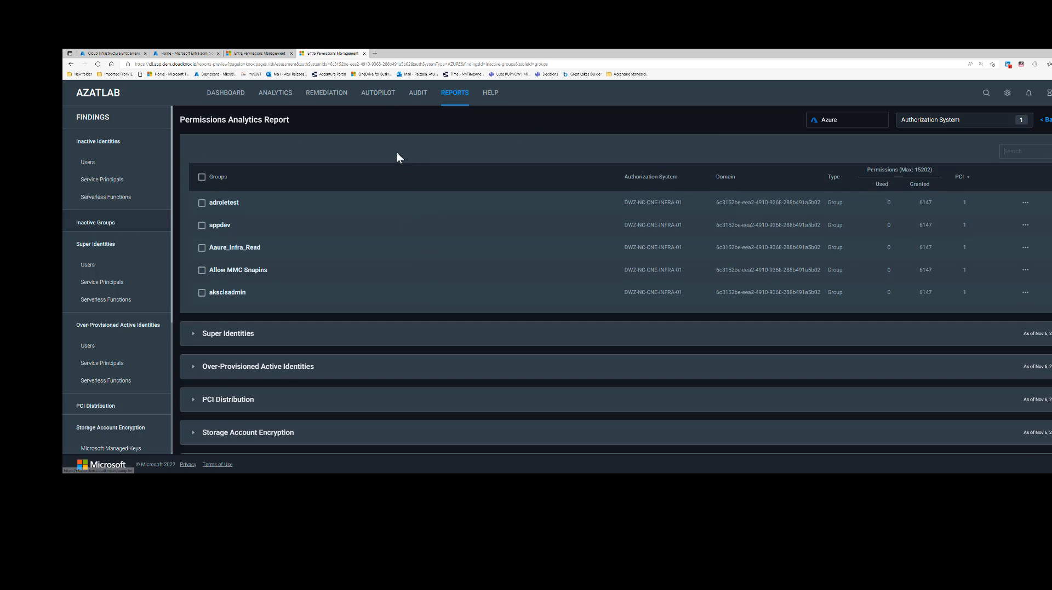
click(97, 247)
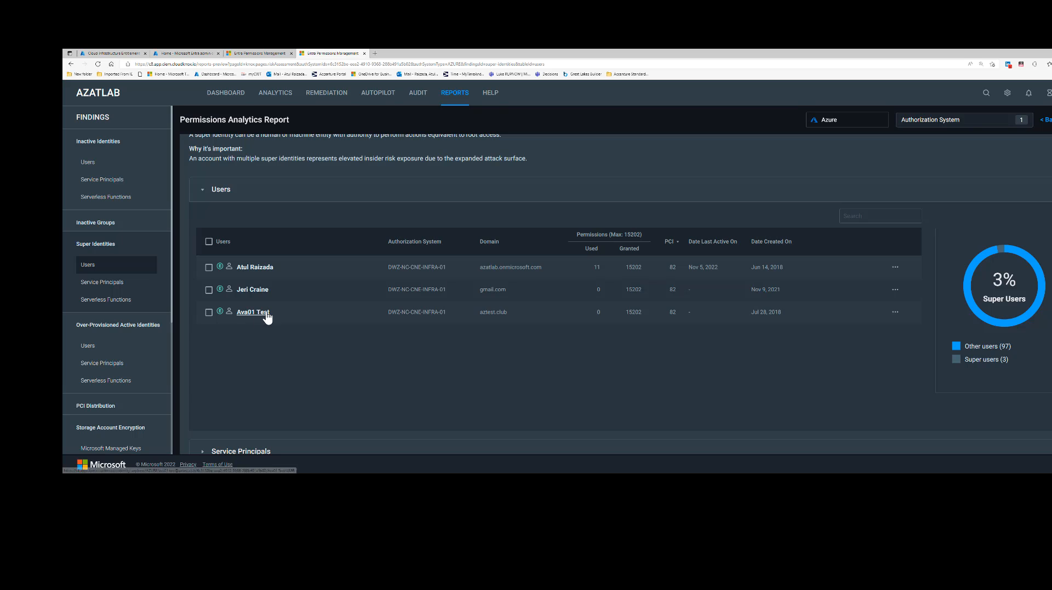
Open the test user's identity details, the super user with 15202 granted permissions.
drag(276, 315, 237, 315)
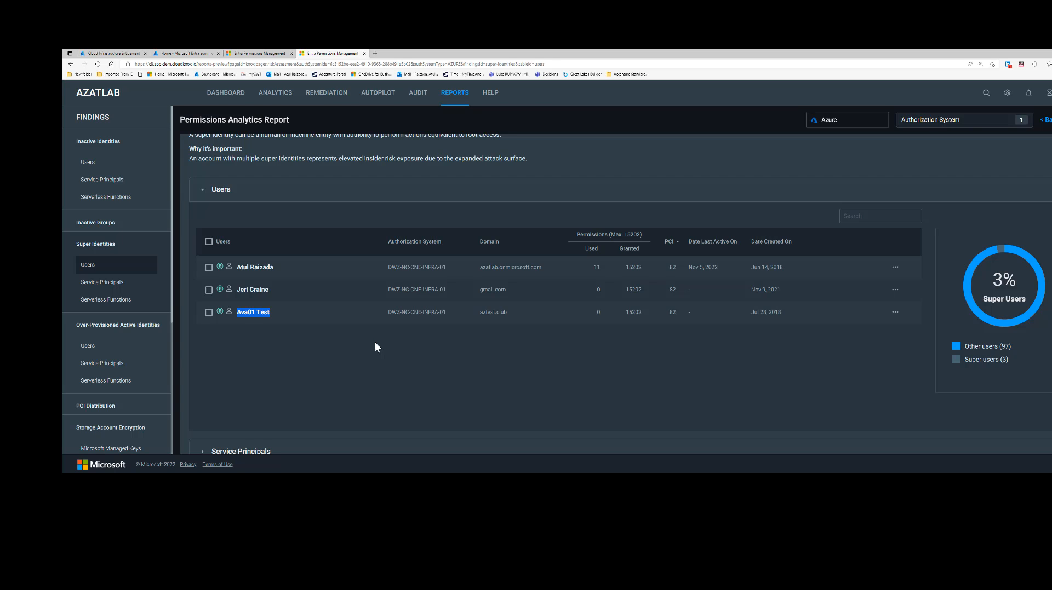
drag(645, 317, 623, 313)
click(255, 312)
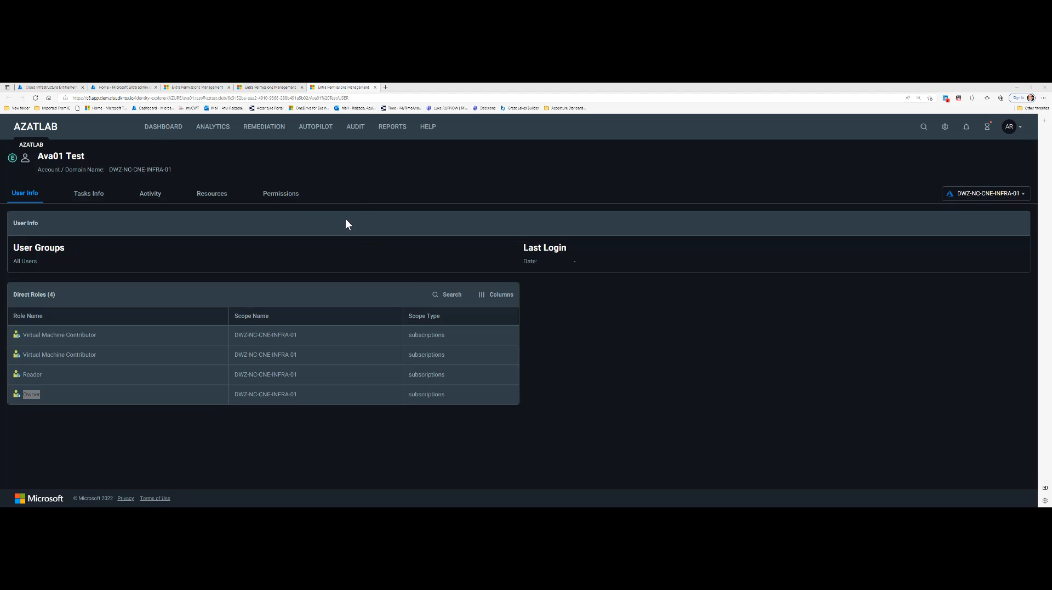
Inspect the user's Reader and Virtual Machine Contributor direct roles, then close the details tab.
click(66, 404)
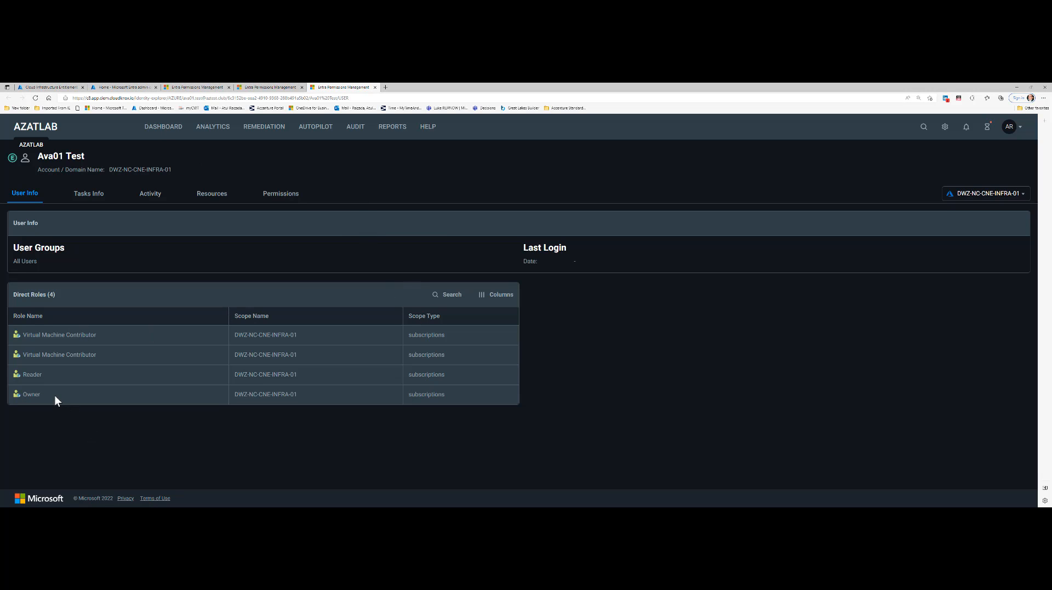
double_click(31, 375)
drag(110, 356, 39, 341)
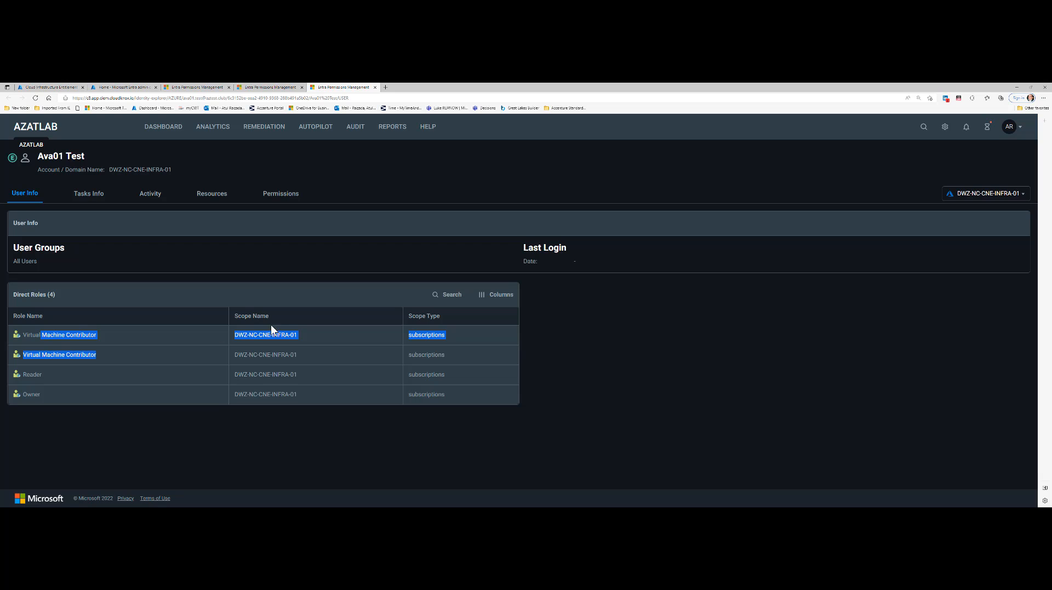
click(24, 336)
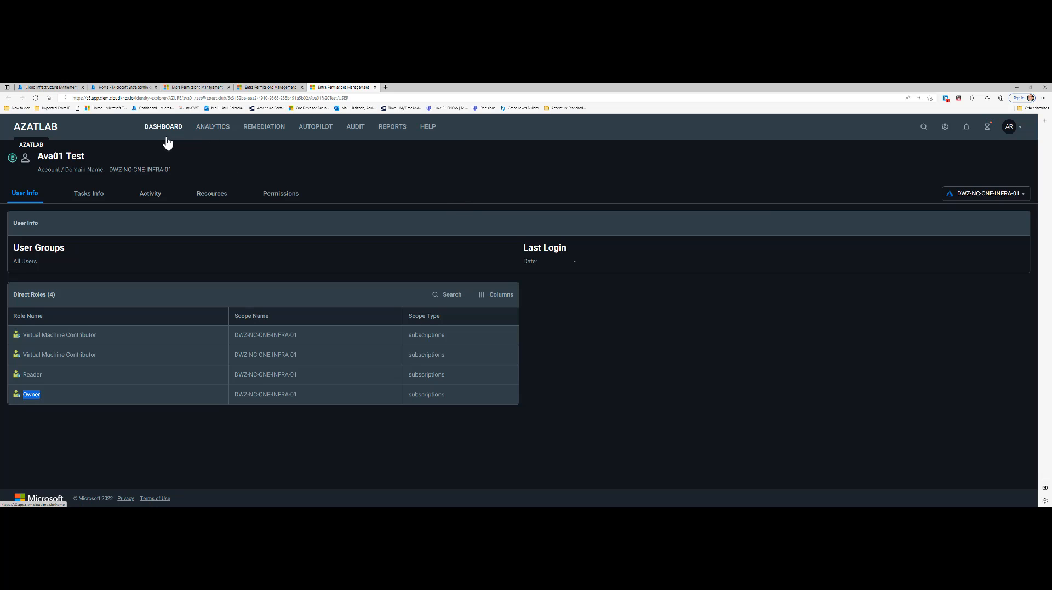
click(375, 88)
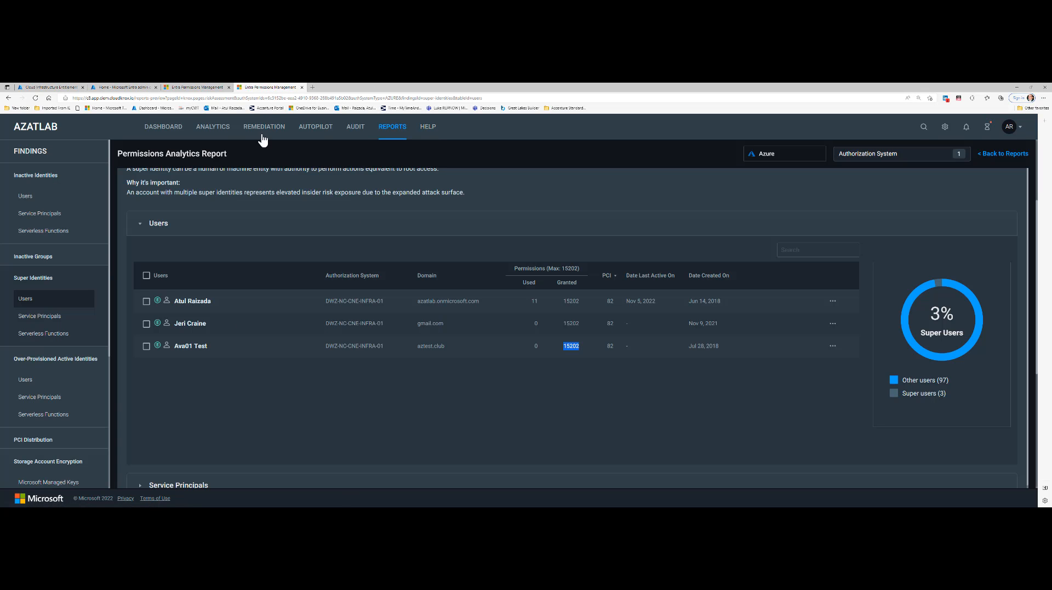
Close the report, leave Super Apps, and switch to the Analytics list of Azure user identities.
click(302, 88)
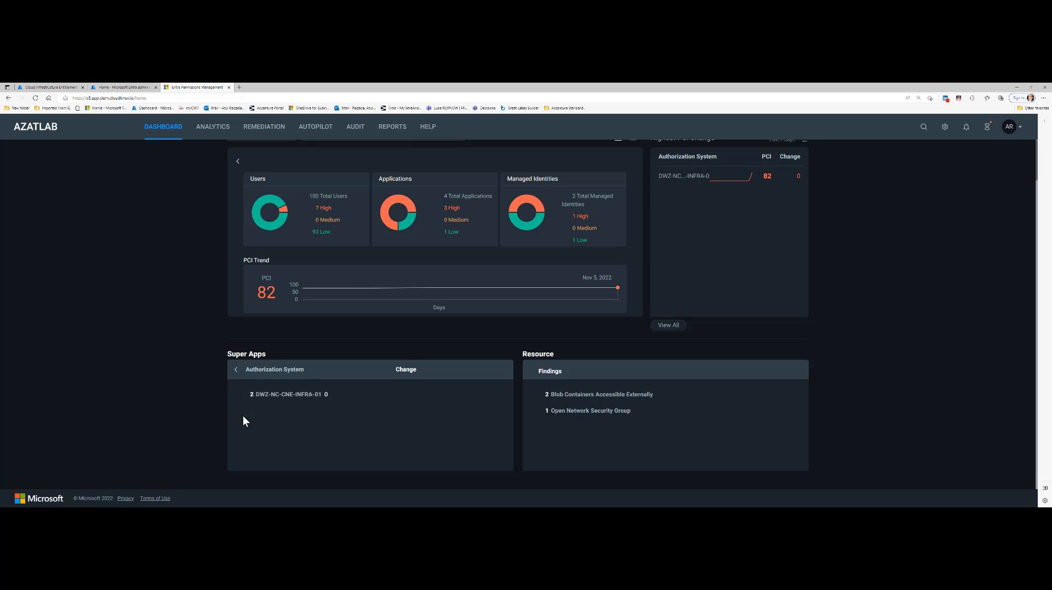
click(235, 372)
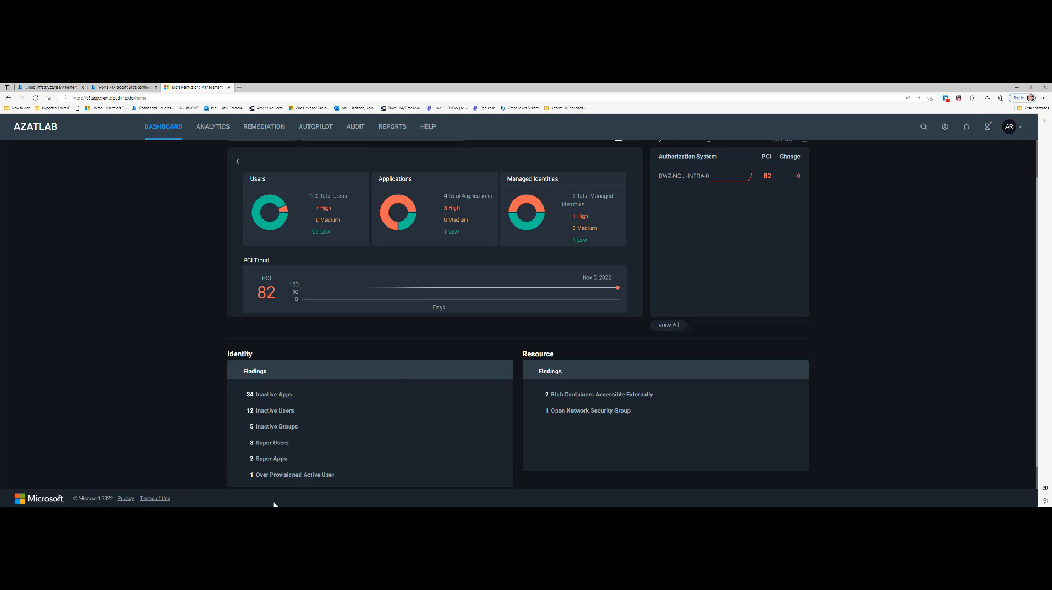
scroll(345, 441, down, 1)
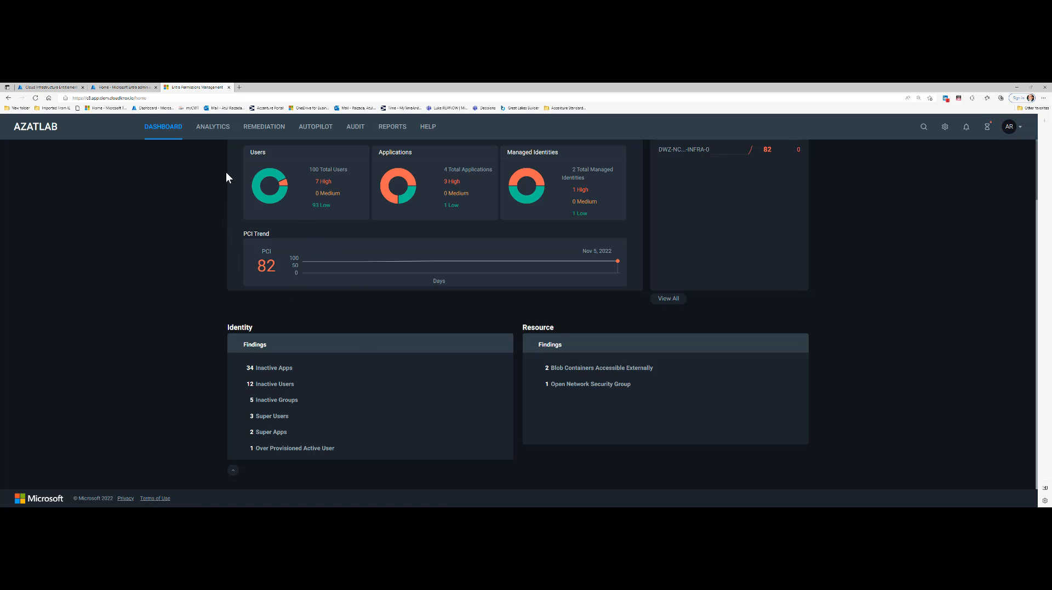
click(216, 130)
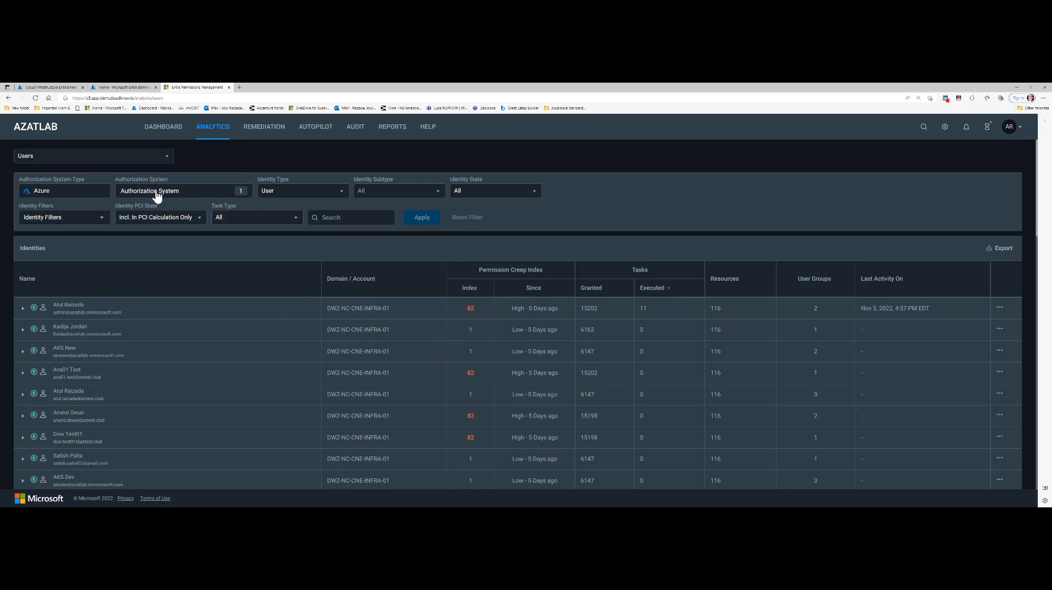
Filter the Analytics list to Identity Type Managed Identity with PCI state All, and apply.
click(341, 195)
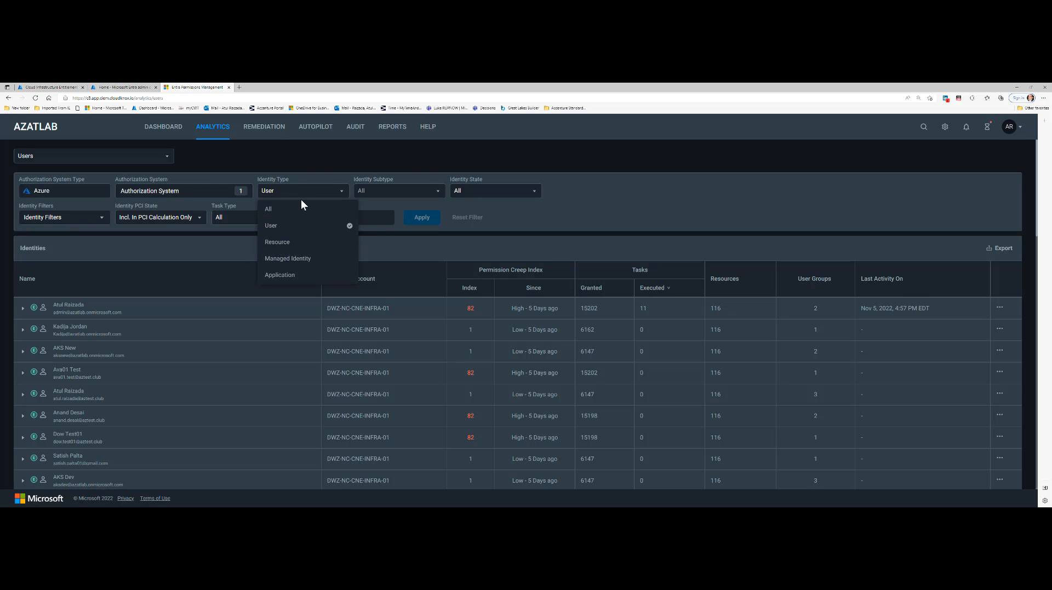
click(286, 261)
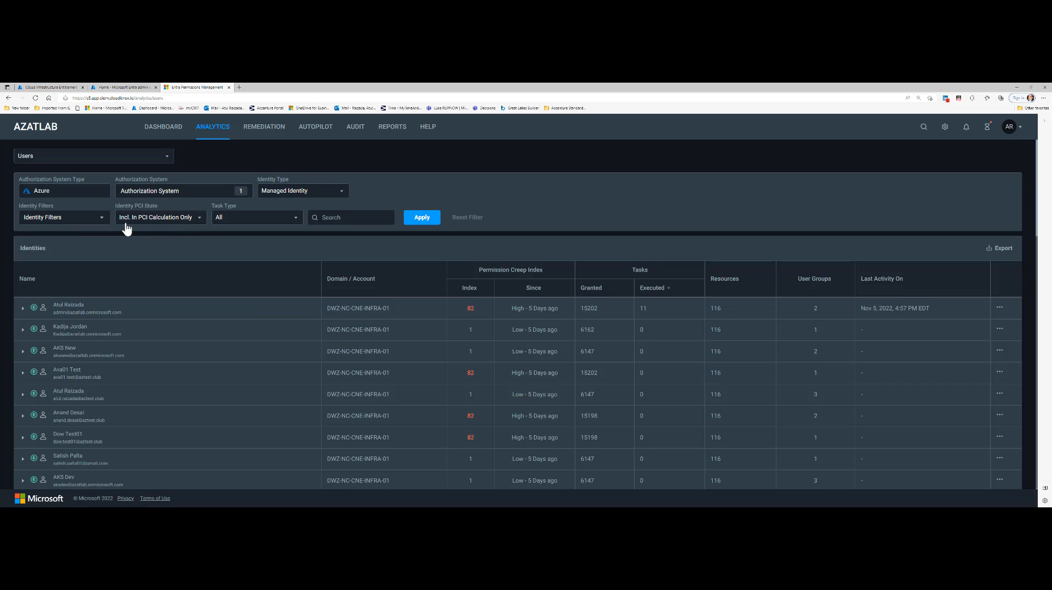
click(198, 224)
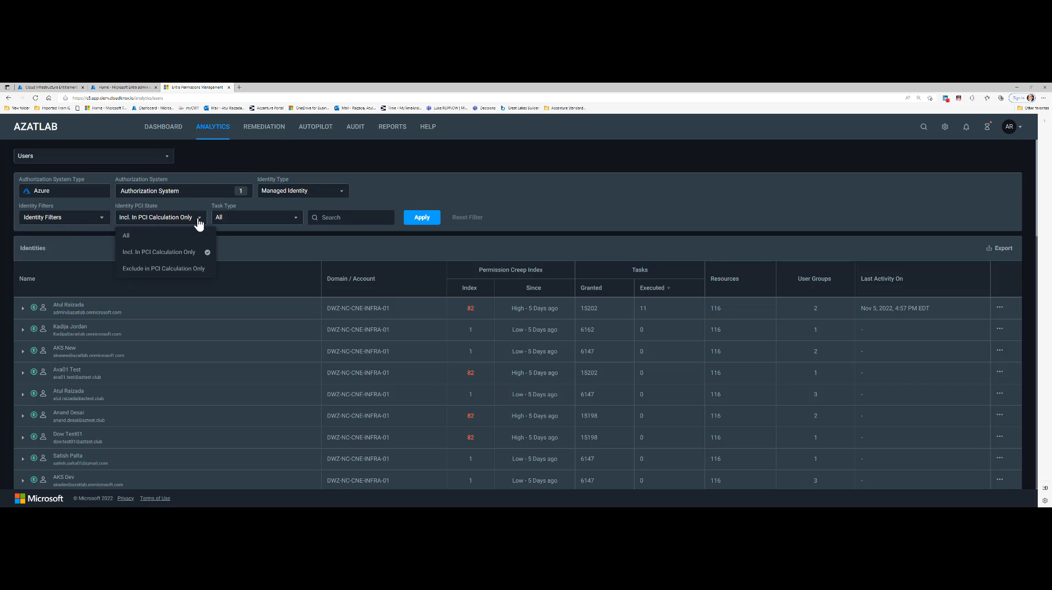
click(156, 237)
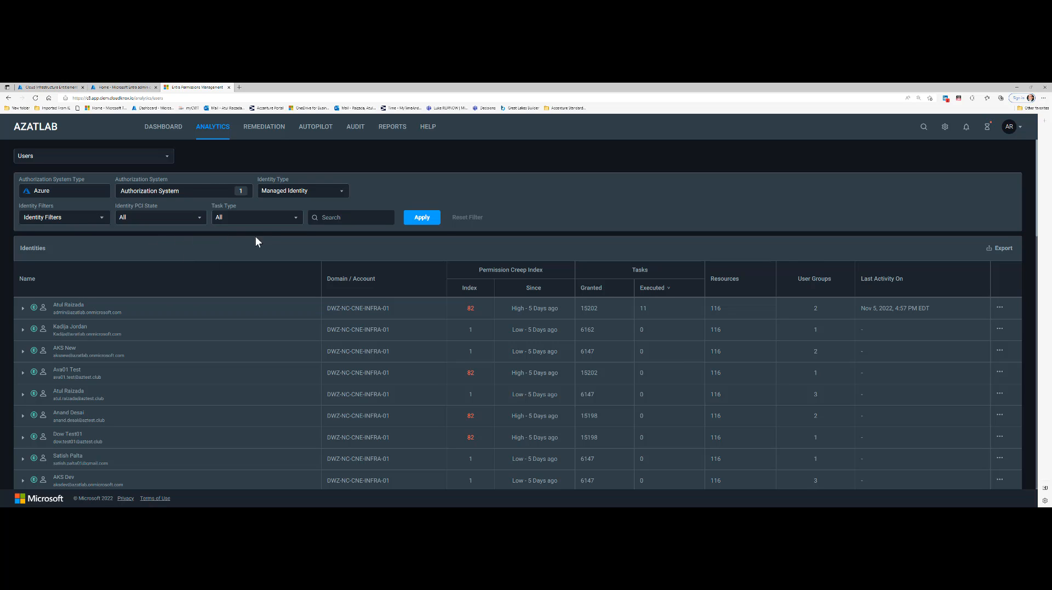
click(297, 219)
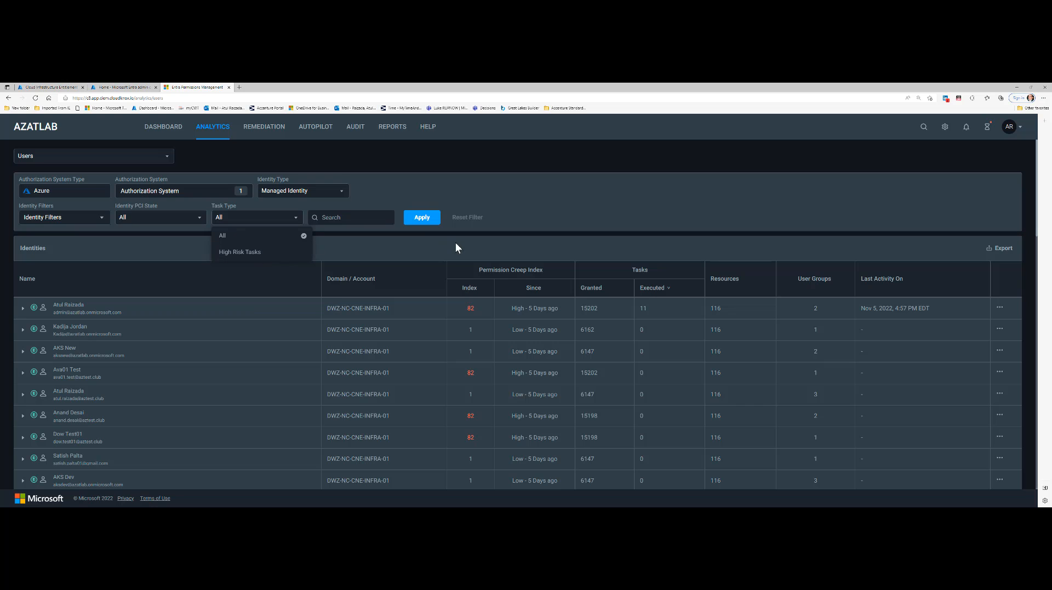
click(498, 200)
click(429, 219)
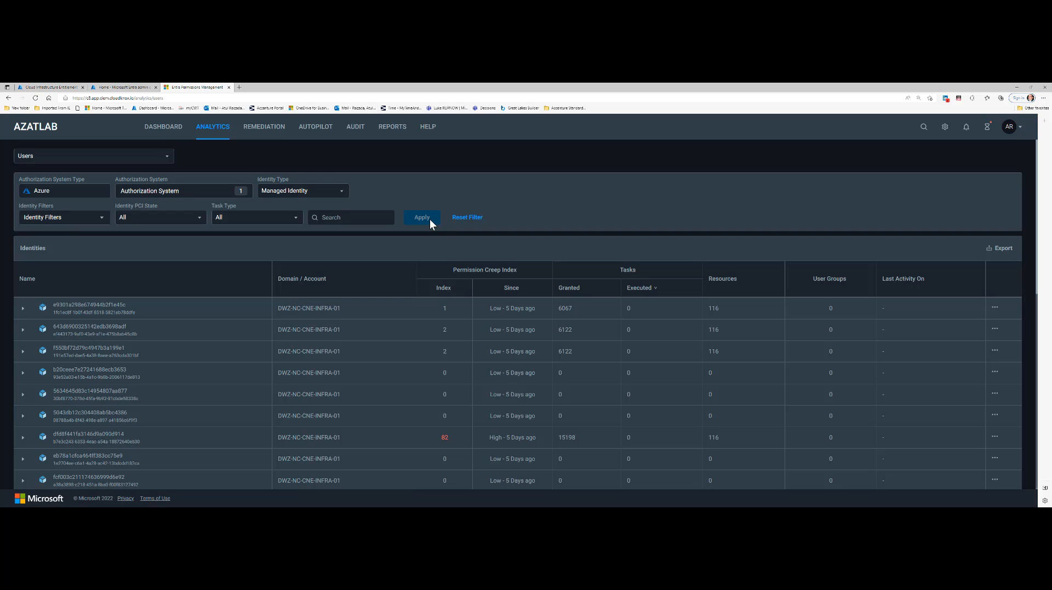
Expand the PCI 82 managed identity with 15198 granted tasks to see its Contributor role.
double_click(443, 437)
drag(57, 434, 137, 441)
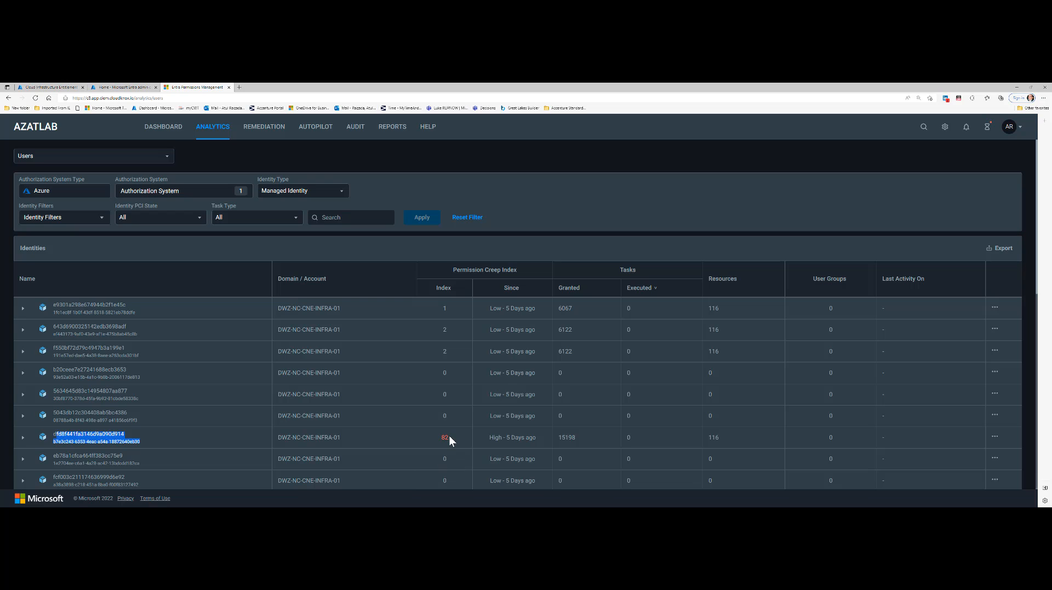
drag(577, 438, 553, 438)
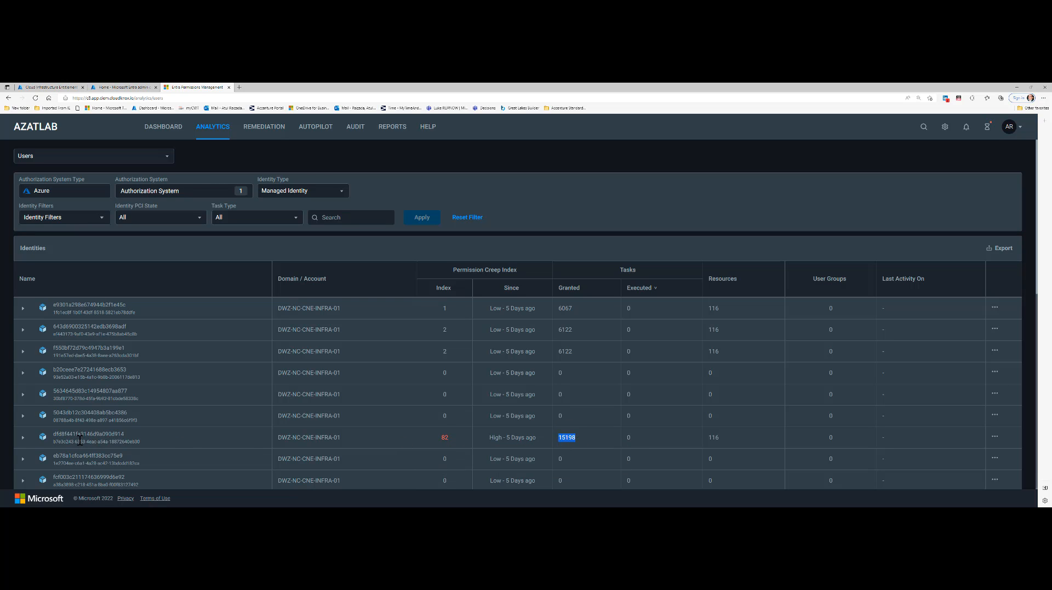
click(23, 439)
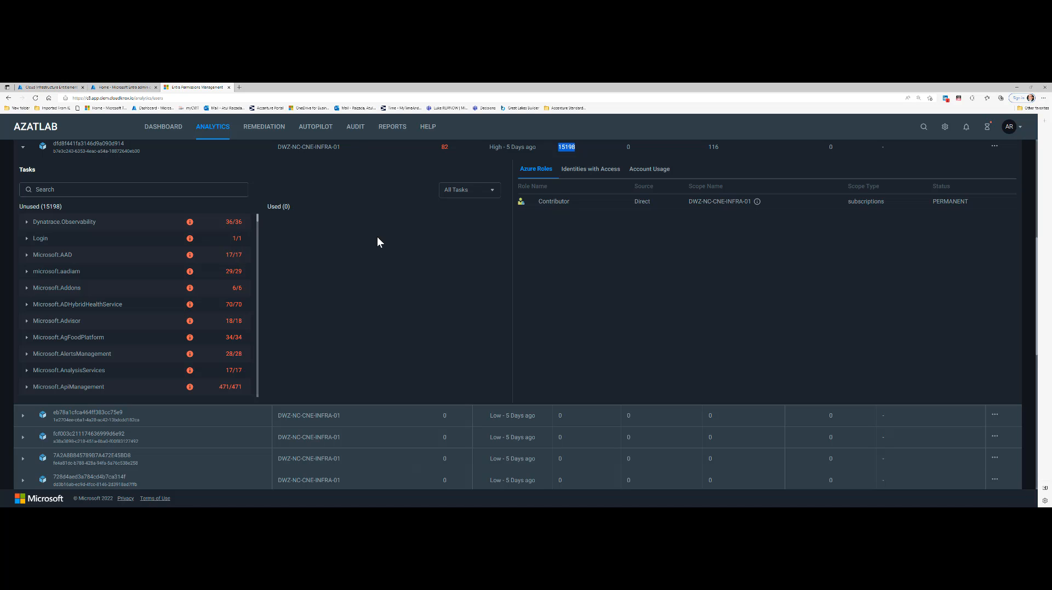
Check the managed identity's Identities with Access, Account Usage and Azure Roles, then collapse its row.
scroll(376, 236, up, 1)
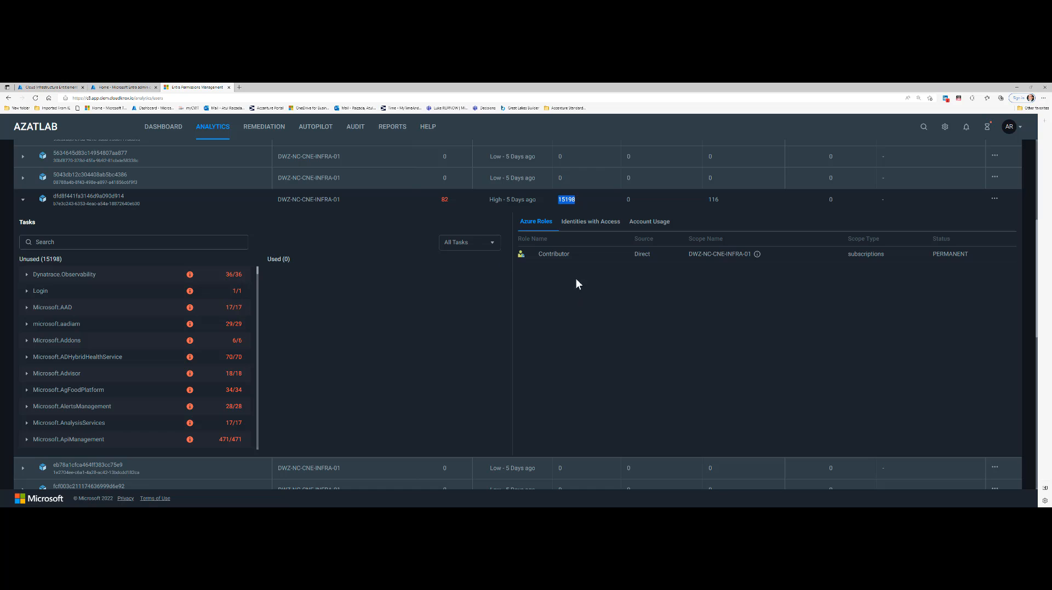
click(592, 225)
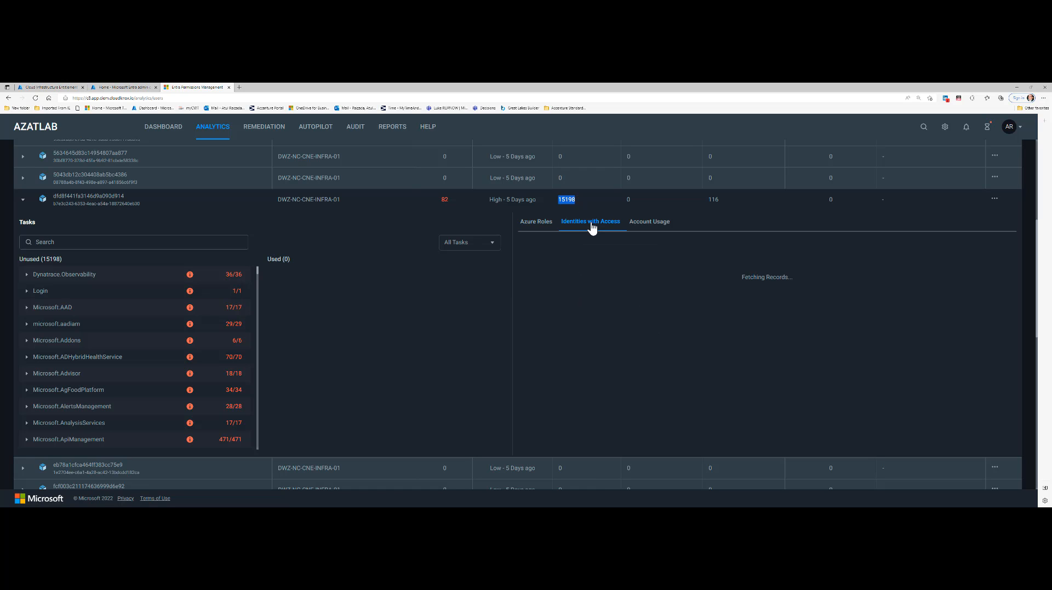
click(647, 224)
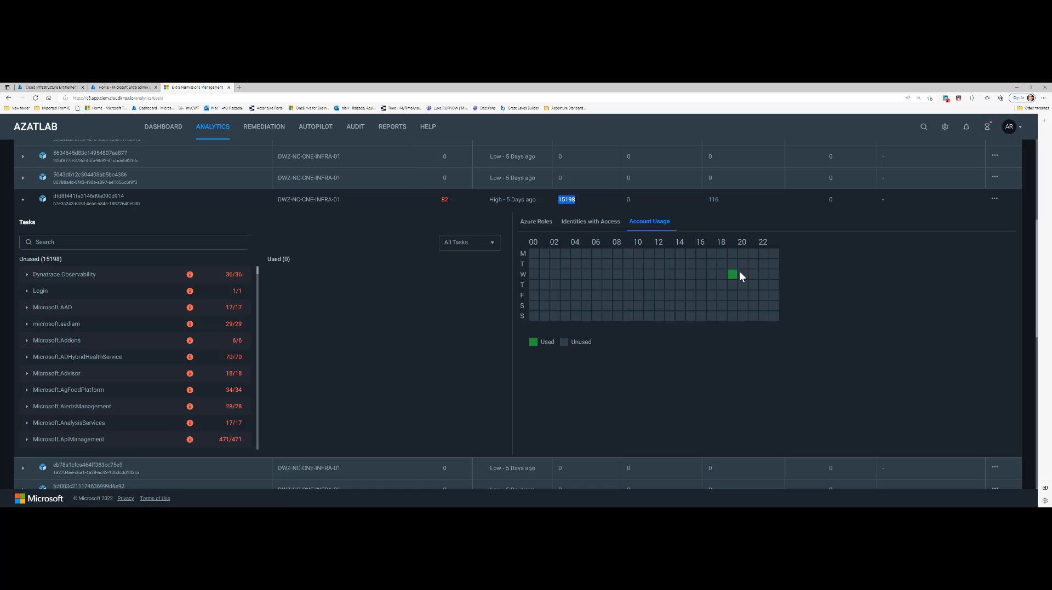
click(526, 222)
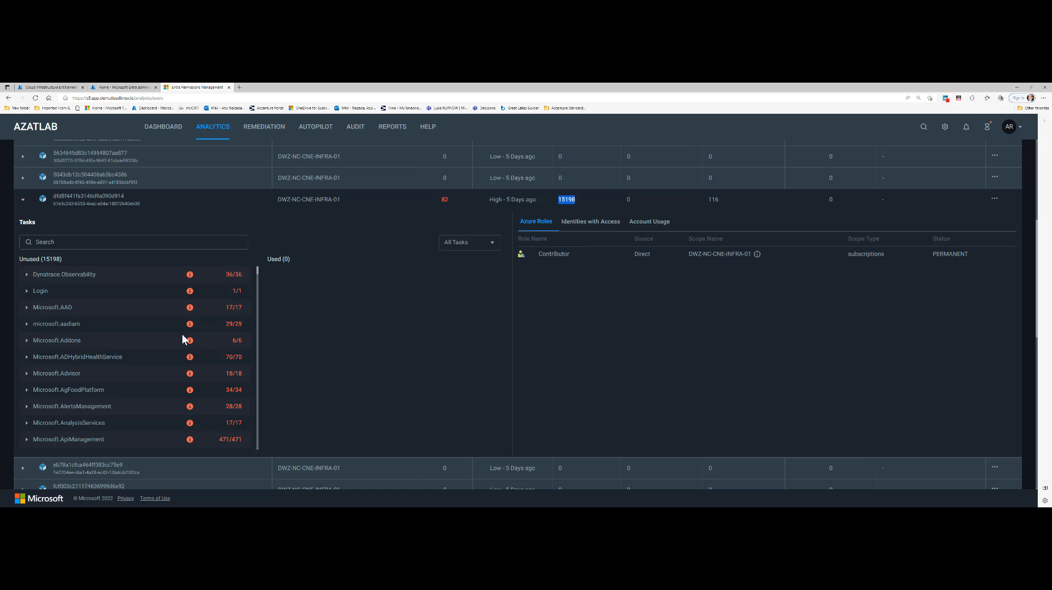
scroll(143, 327, up, 1)
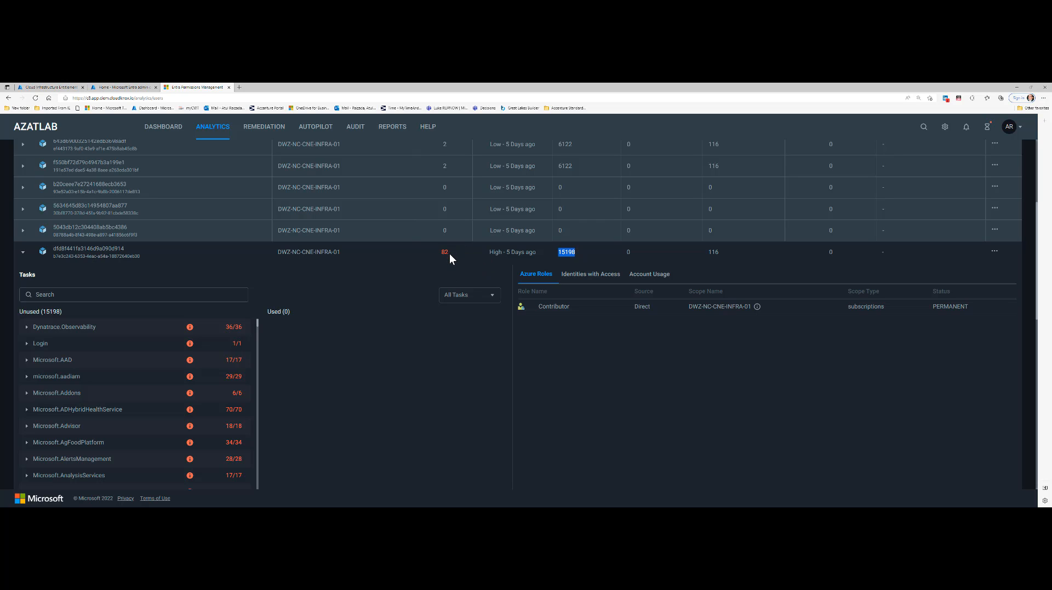
drag(449, 254, 436, 254)
click(24, 254)
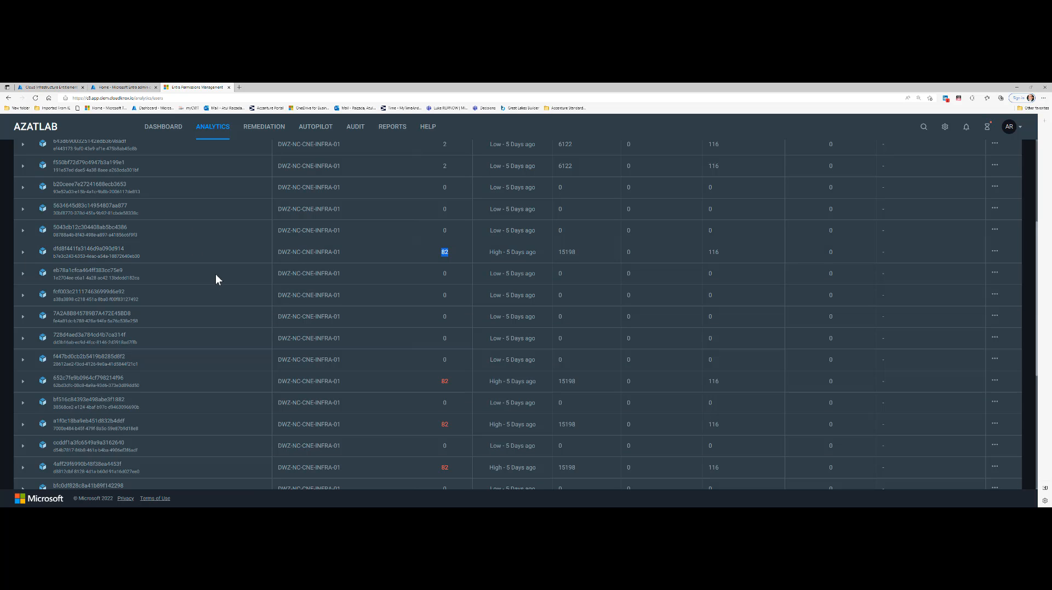
Set Identity Type back to User and look over the Identity Subtype and Identity State choices.
scroll(216, 273, up, 3)
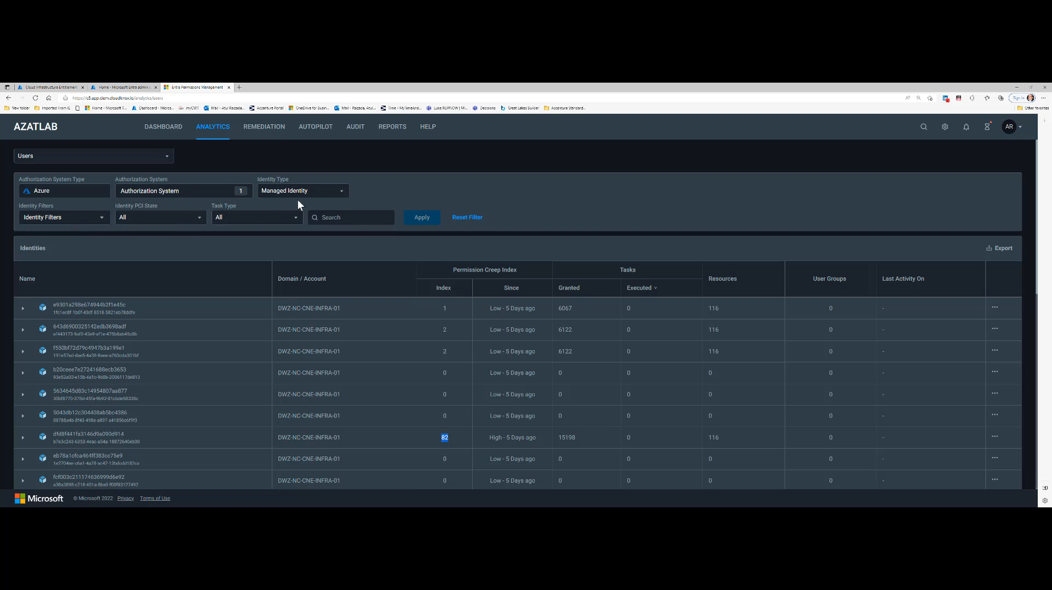
click(311, 197)
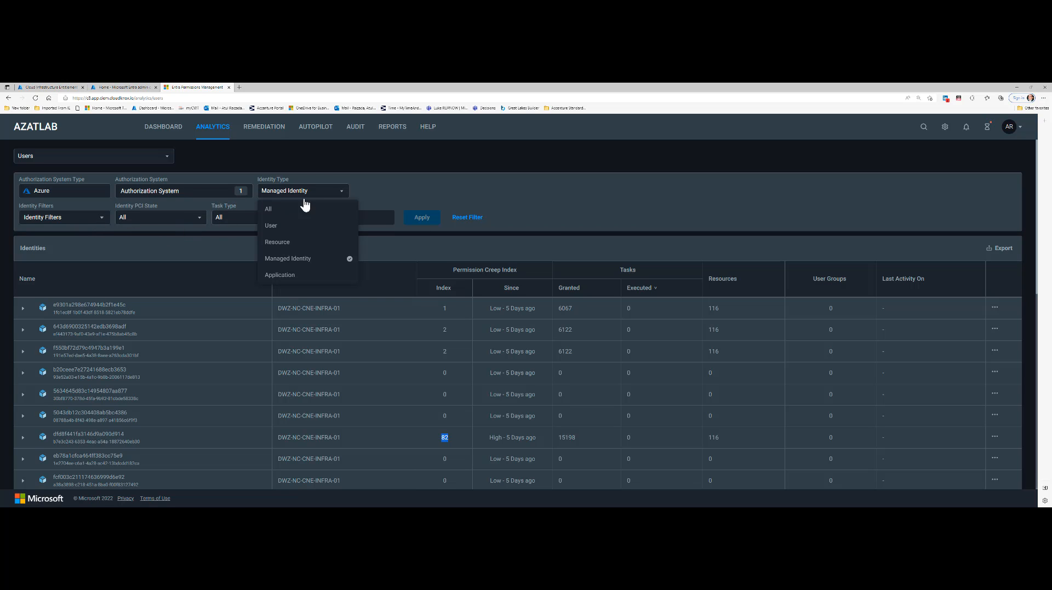
click(275, 230)
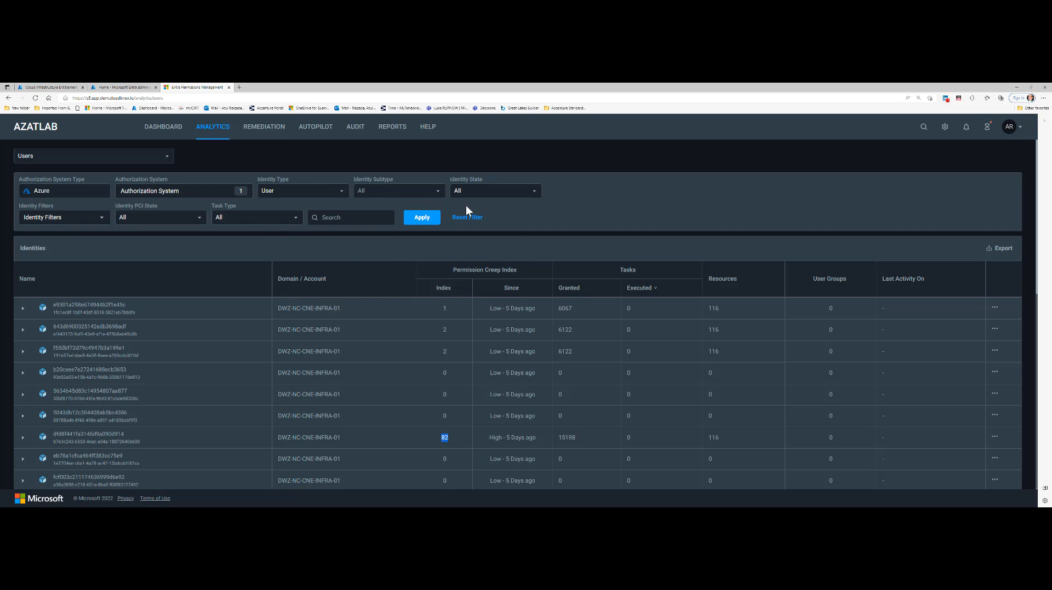
click(442, 197)
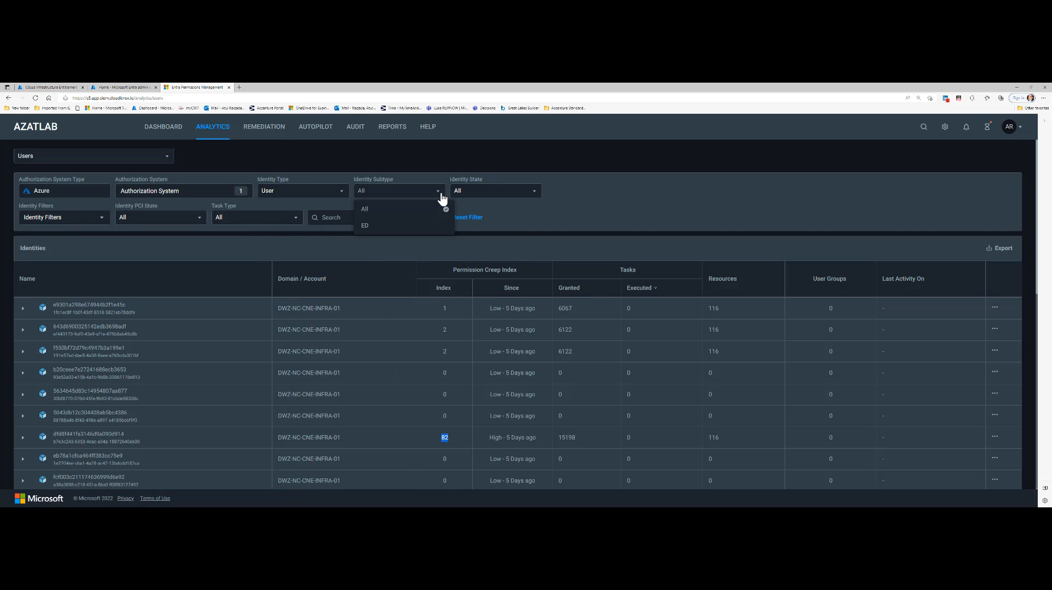
click(492, 197)
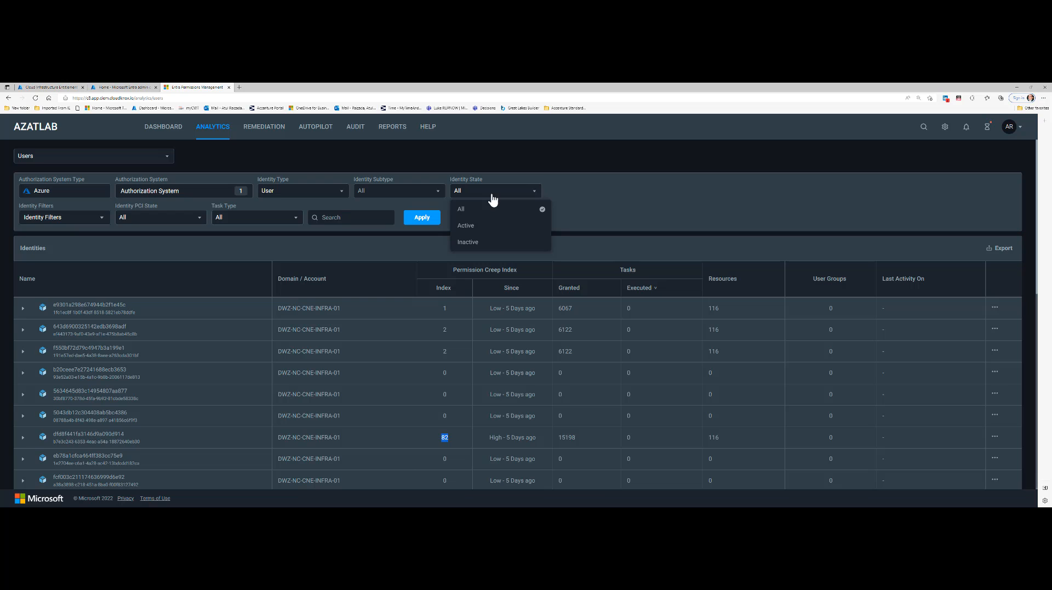
Filter the identities to Active users with High Risk Tasks and apply the filter.
click(478, 233)
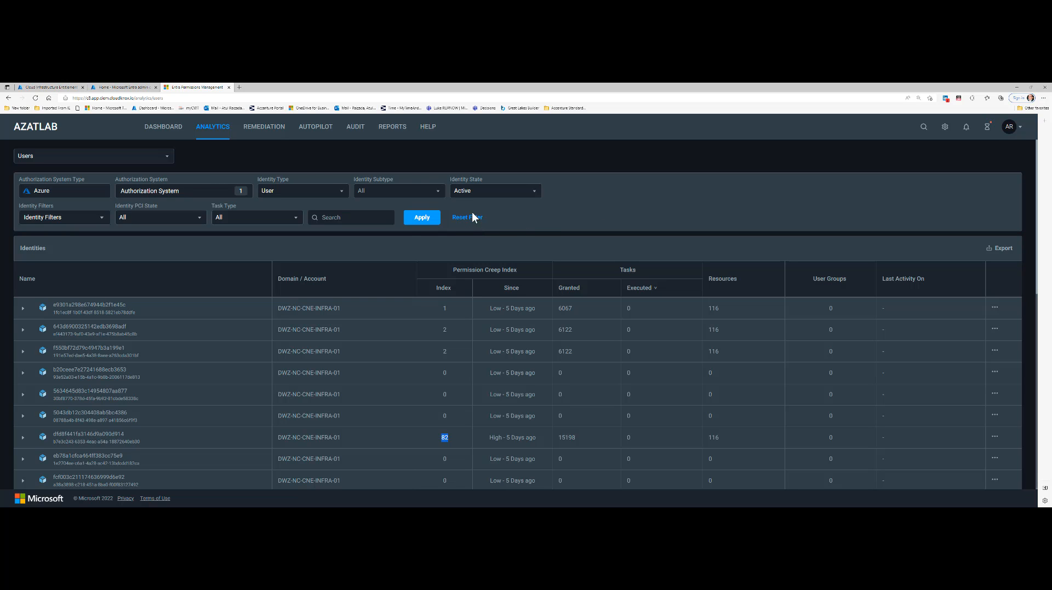
click(101, 218)
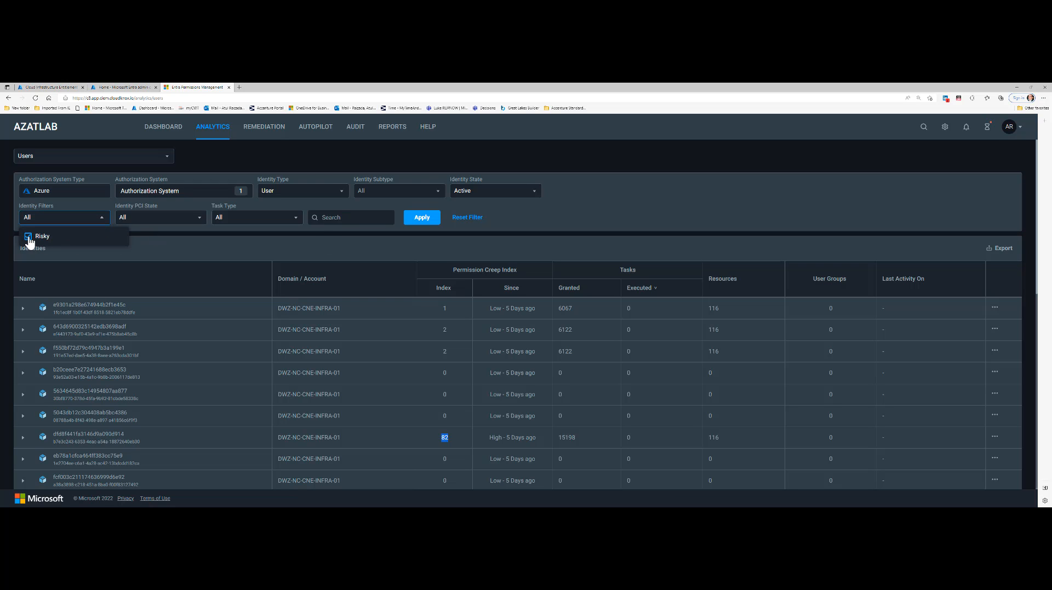
click(165, 221)
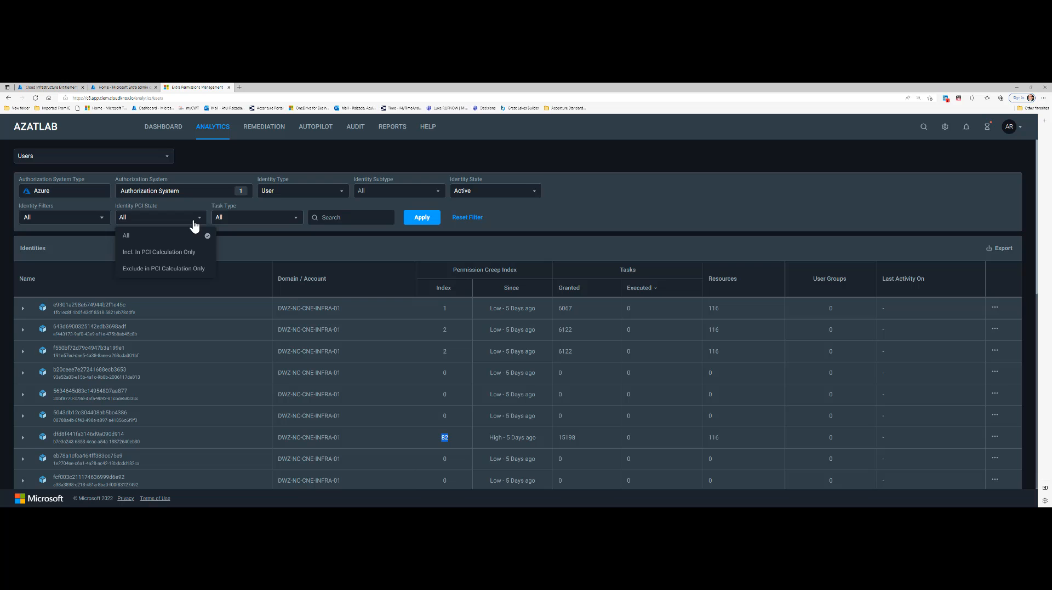
click(261, 224)
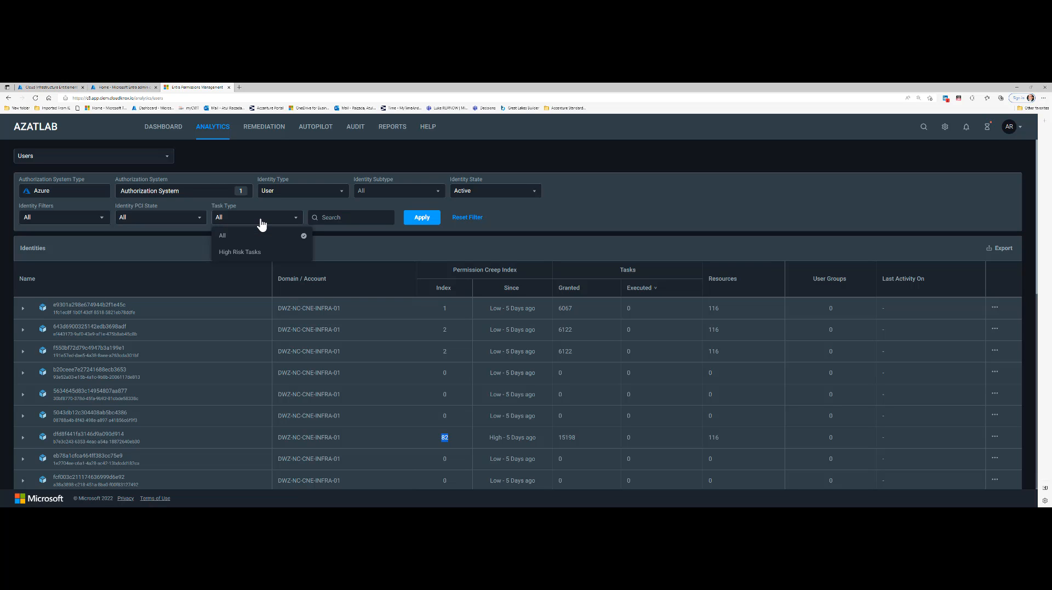
click(239, 253)
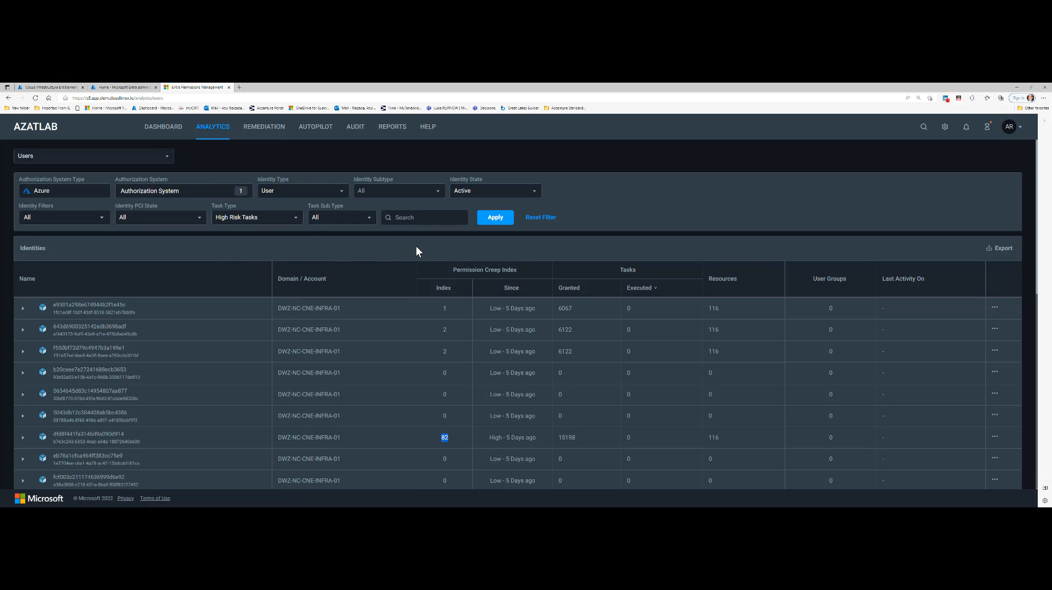
click(493, 219)
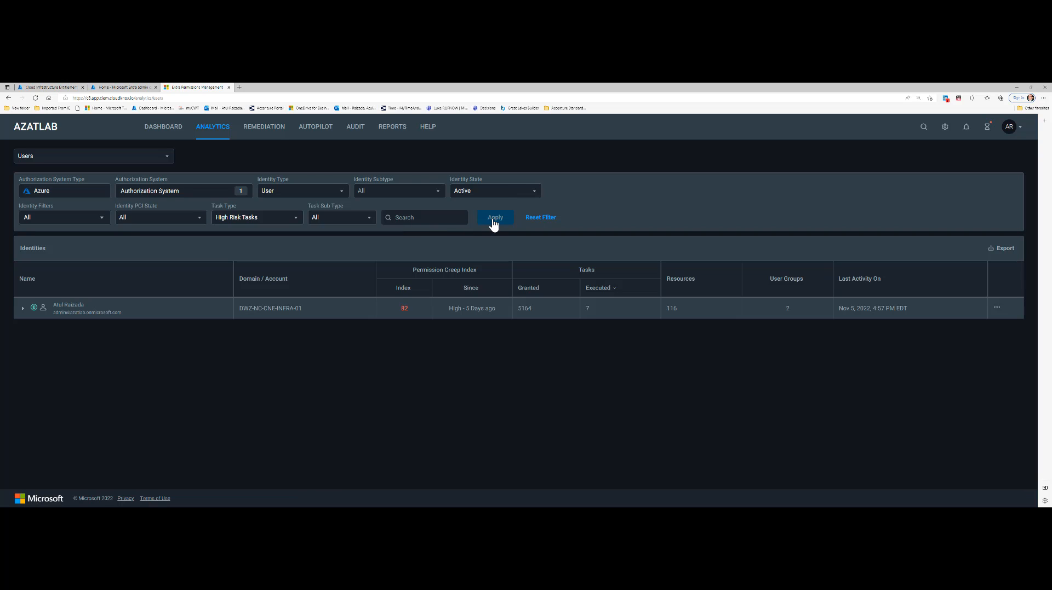
Highlight the remaining PCI-82 user's details, 5164 granted tasks and high creep rating.
drag(61, 310, 54, 303)
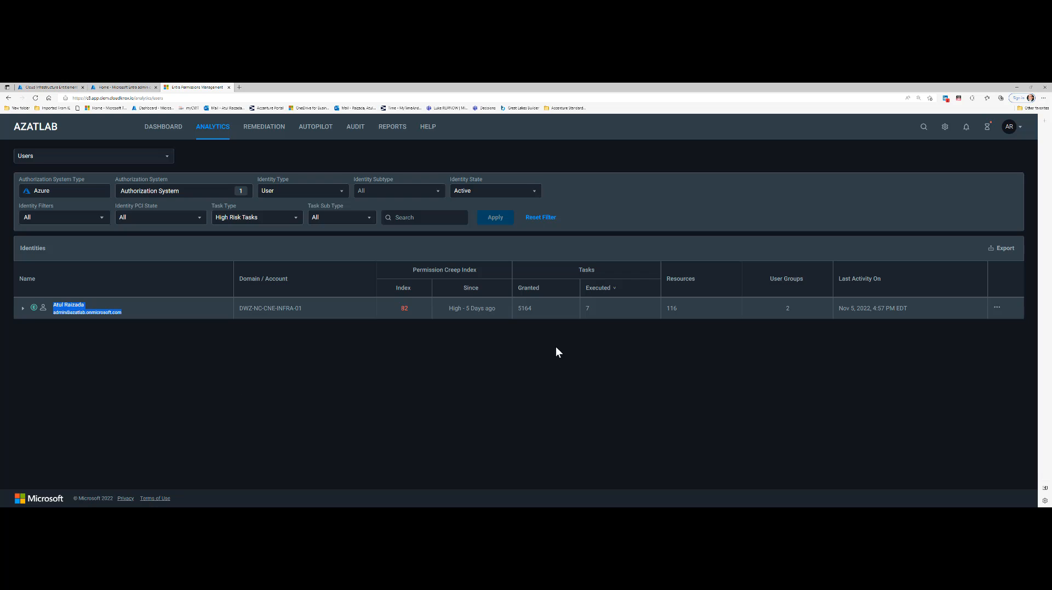
click(588, 310)
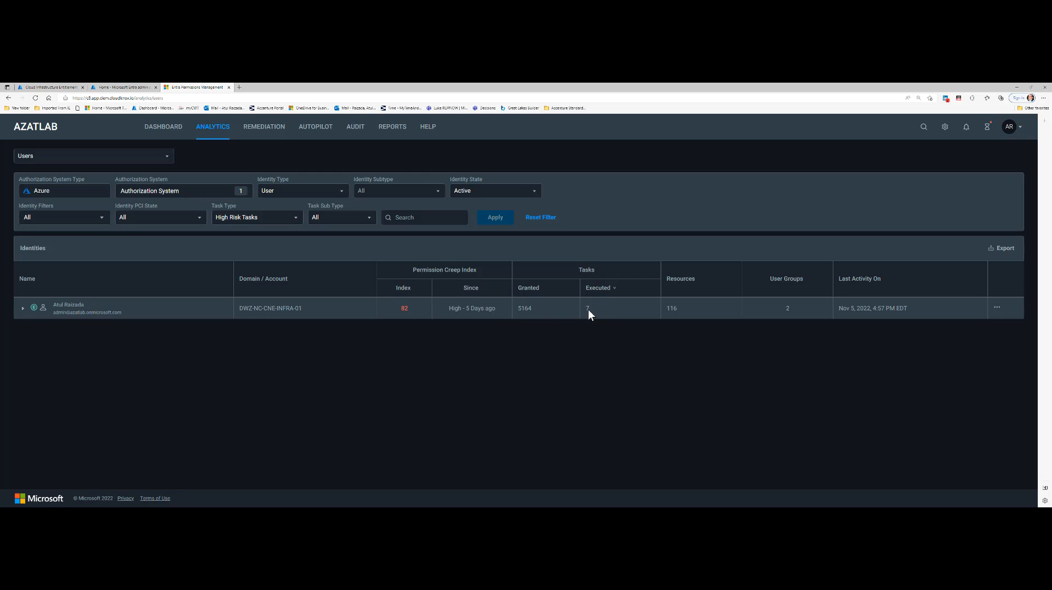
double_click(521, 309)
drag(447, 311, 497, 308)
Review used tasks under Microsoft.Authorization, ManagedIdentity, Resources and Storage, then collapse the user row.
click(23, 313)
scroll(247, 481, down, 2)
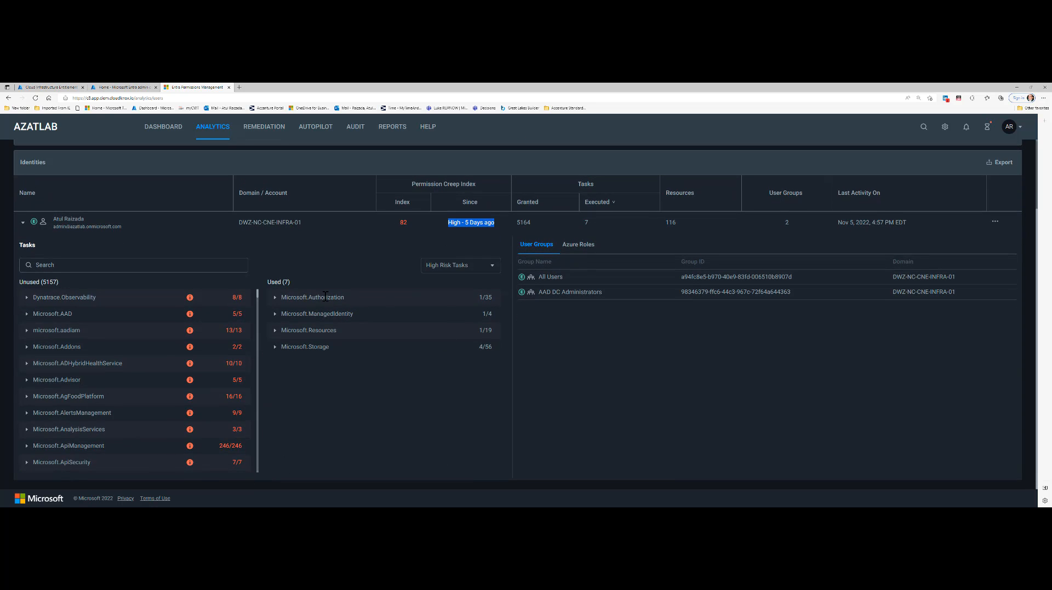
click(275, 299)
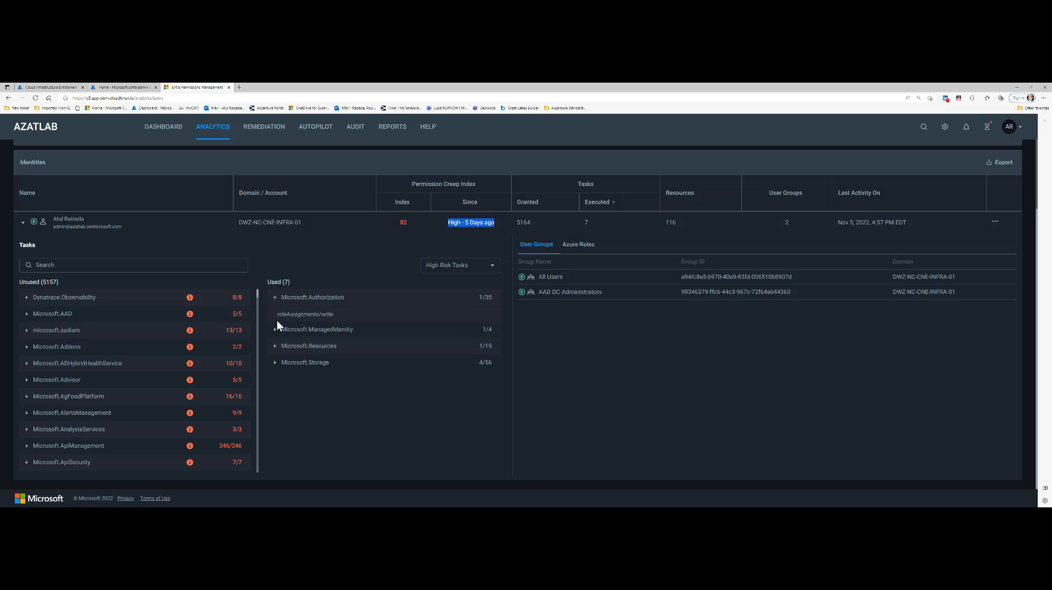
click(276, 328)
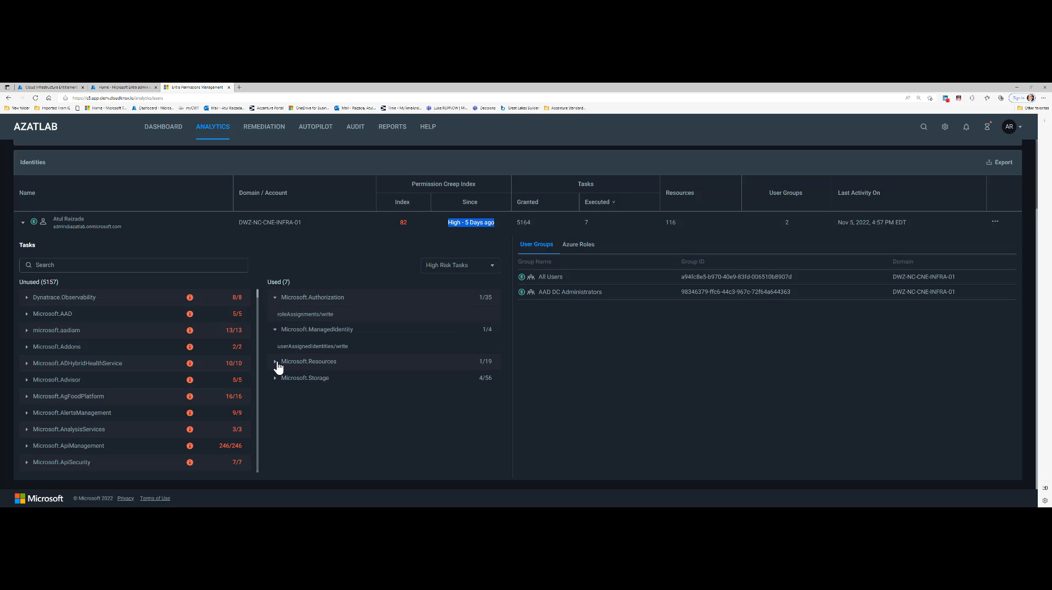
click(277, 363)
click(275, 393)
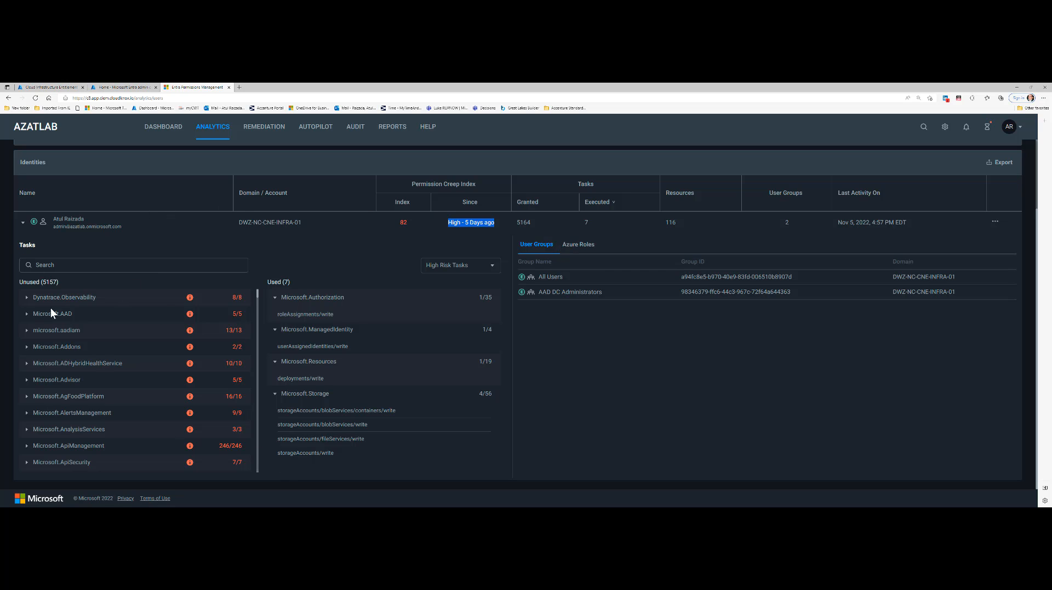
click(22, 223)
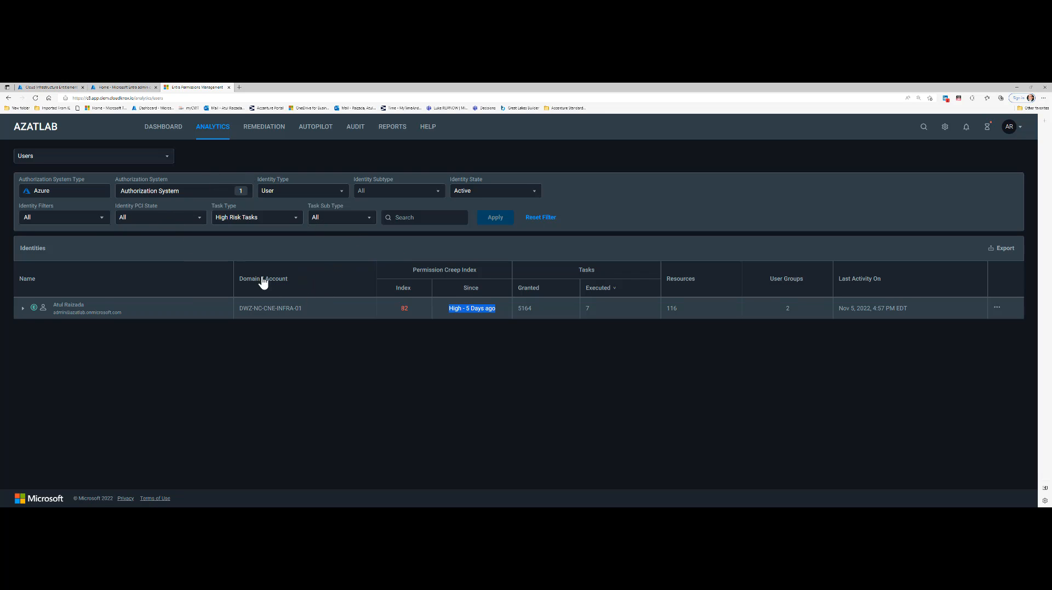
Re-expand the user row, then switch to Remediation's Roles/Policies list showing new-test.
click(22, 310)
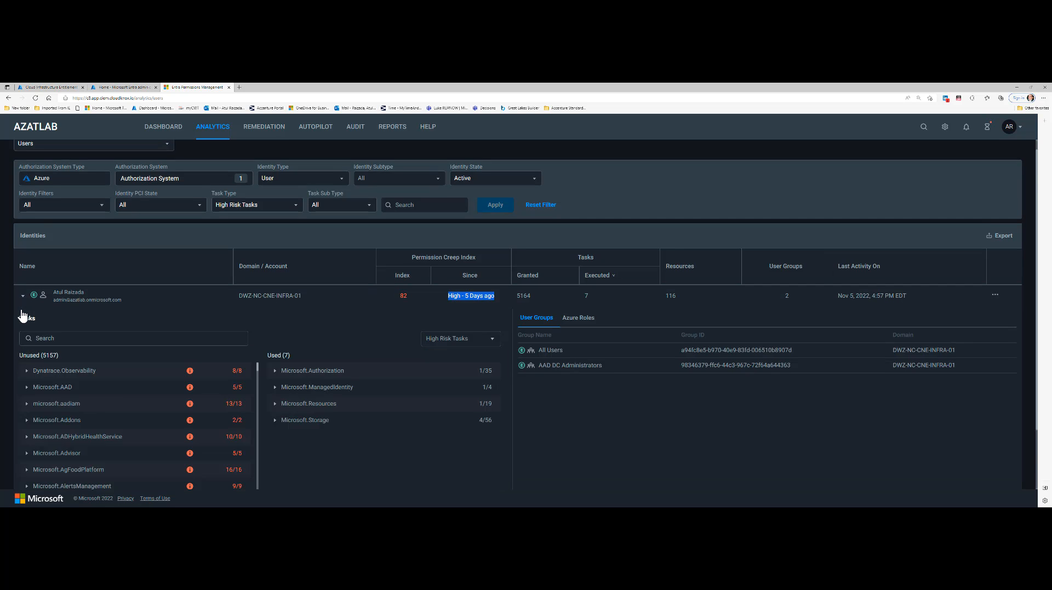
scroll(22, 311, down, 3)
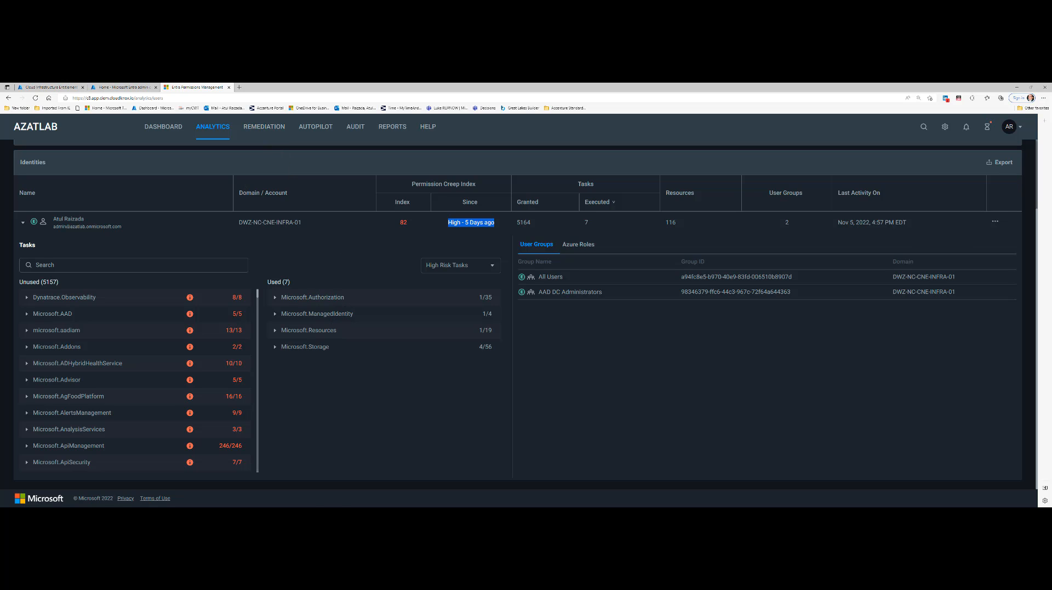
click(255, 128)
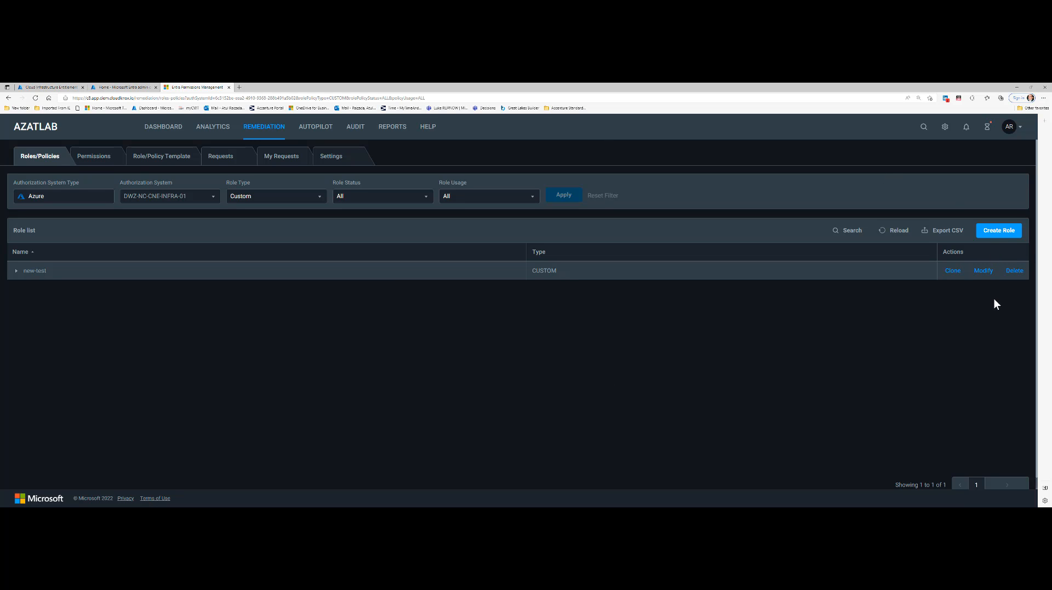
Start Create Role, compare the user, group, app and existing-role options, then continue with New Role.
click(998, 231)
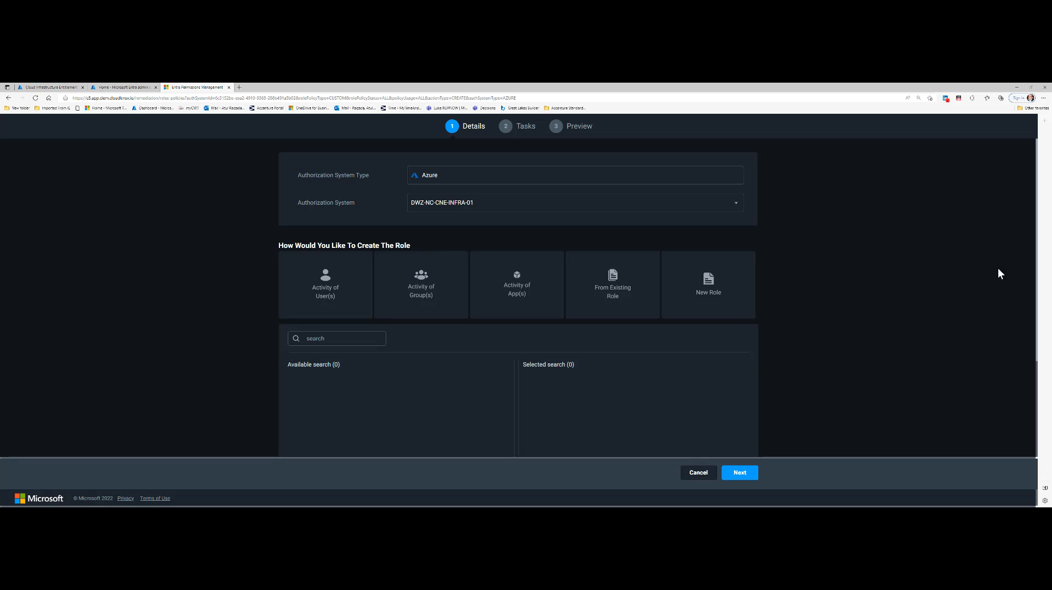
click(304, 294)
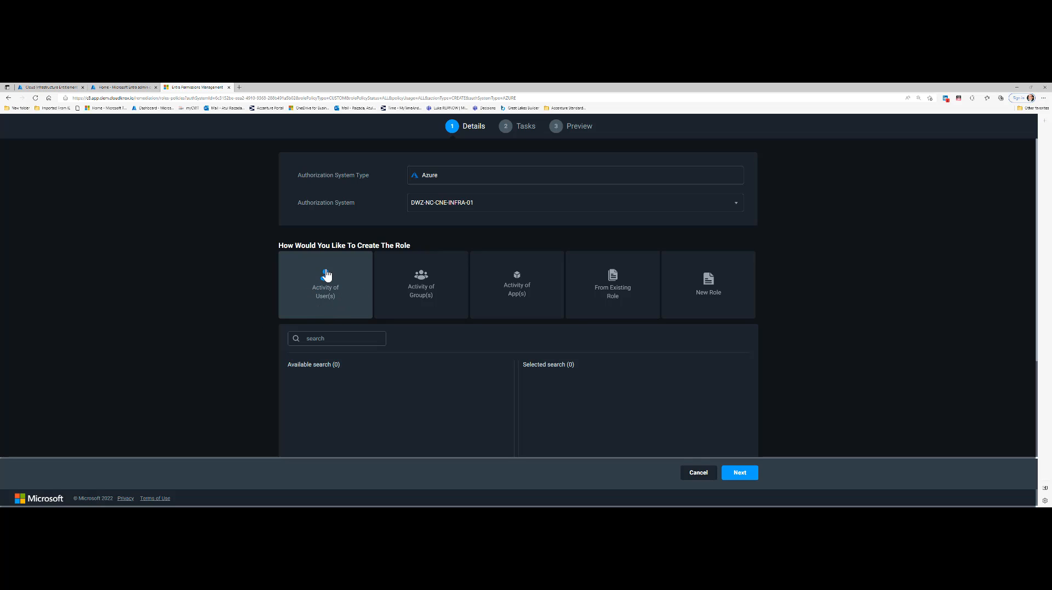
click(439, 277)
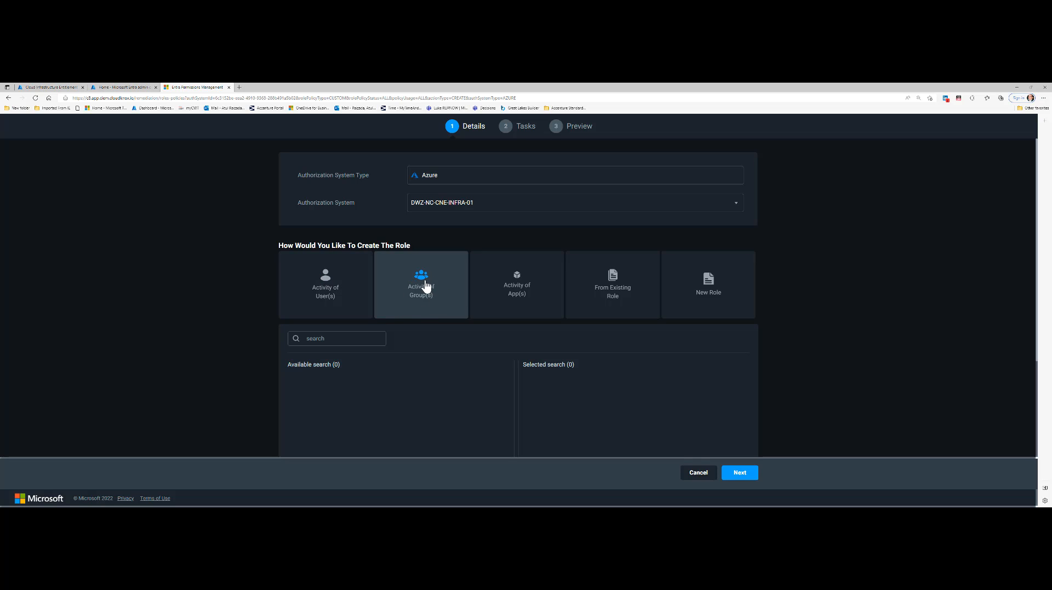
click(504, 299)
click(639, 290)
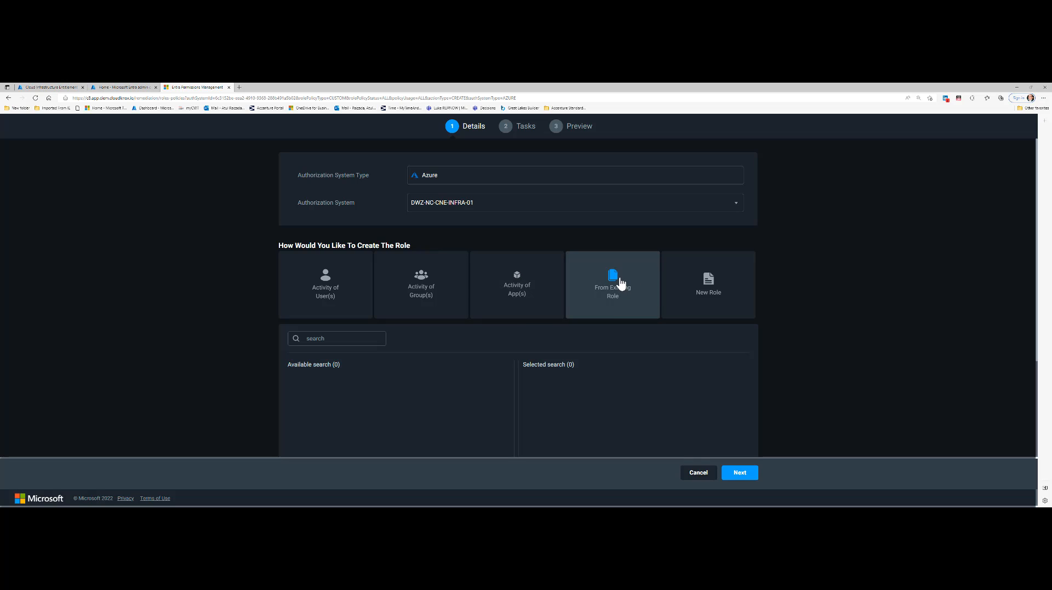
click(695, 290)
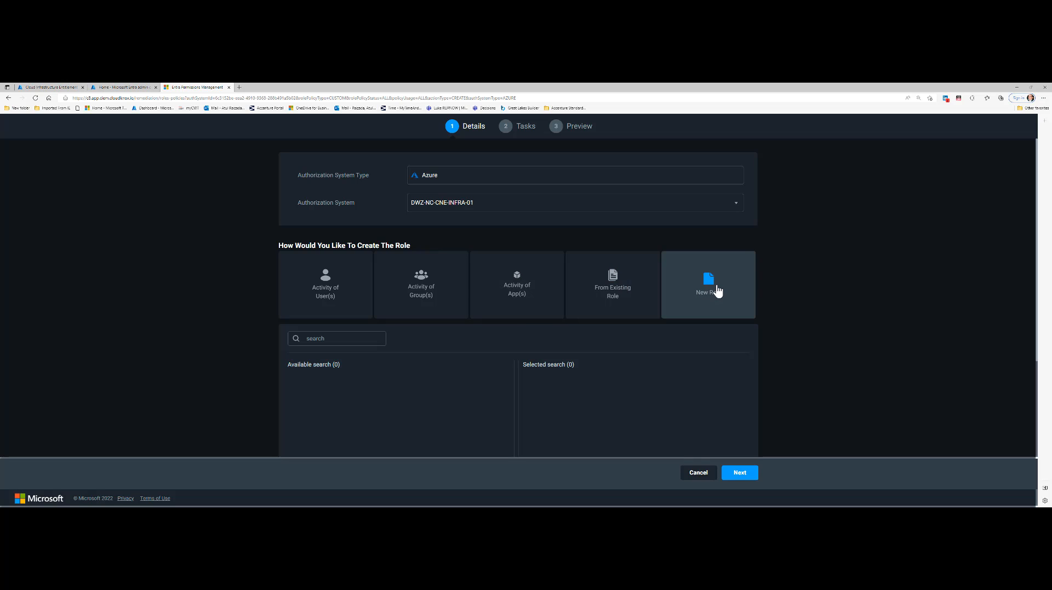
click(391, 315)
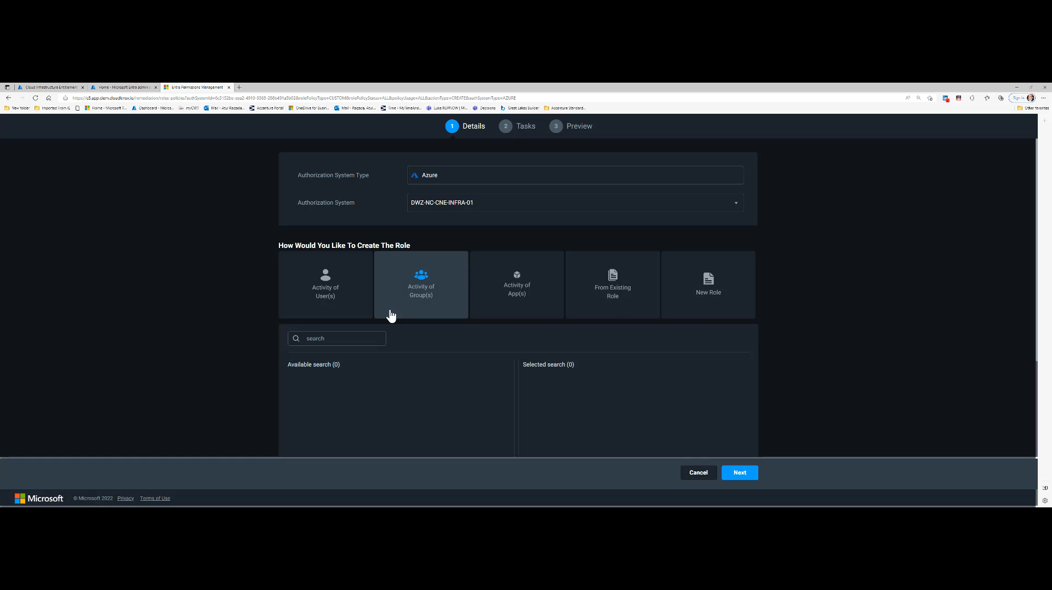
click(304, 292)
click(403, 306)
click(337, 296)
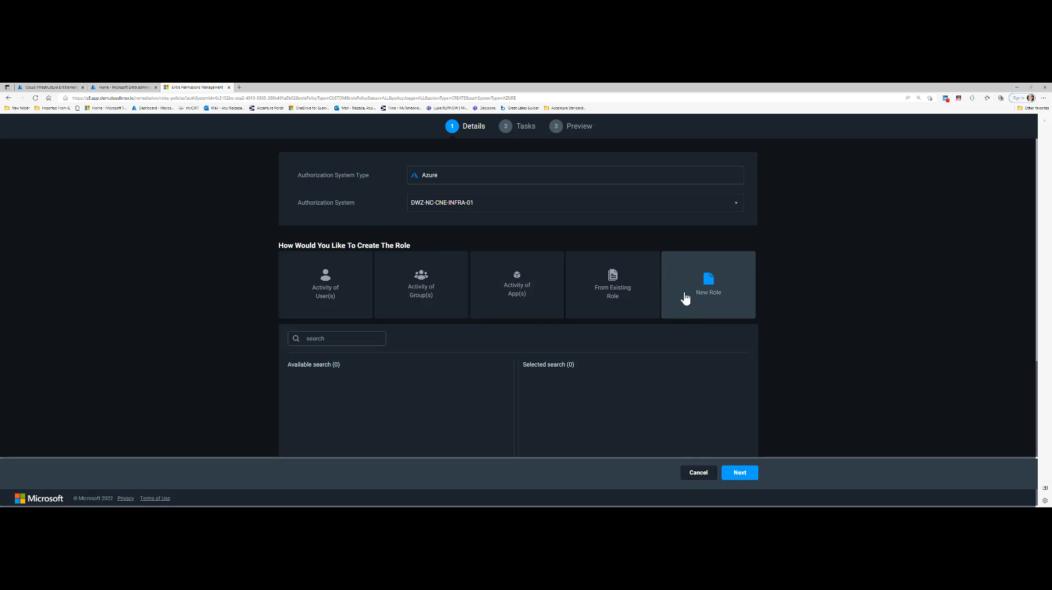
click(713, 296)
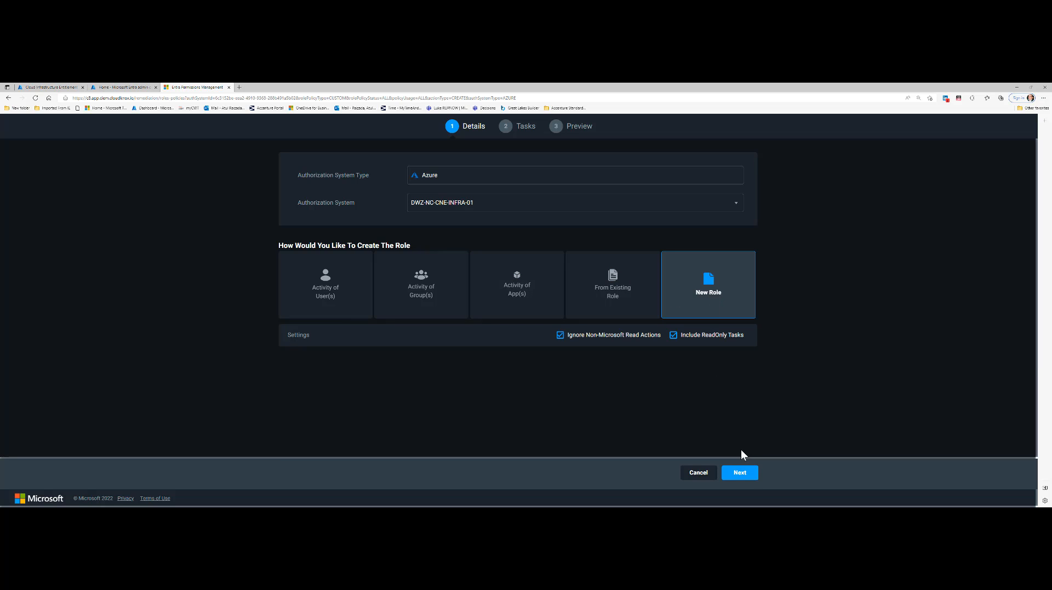
click(742, 475)
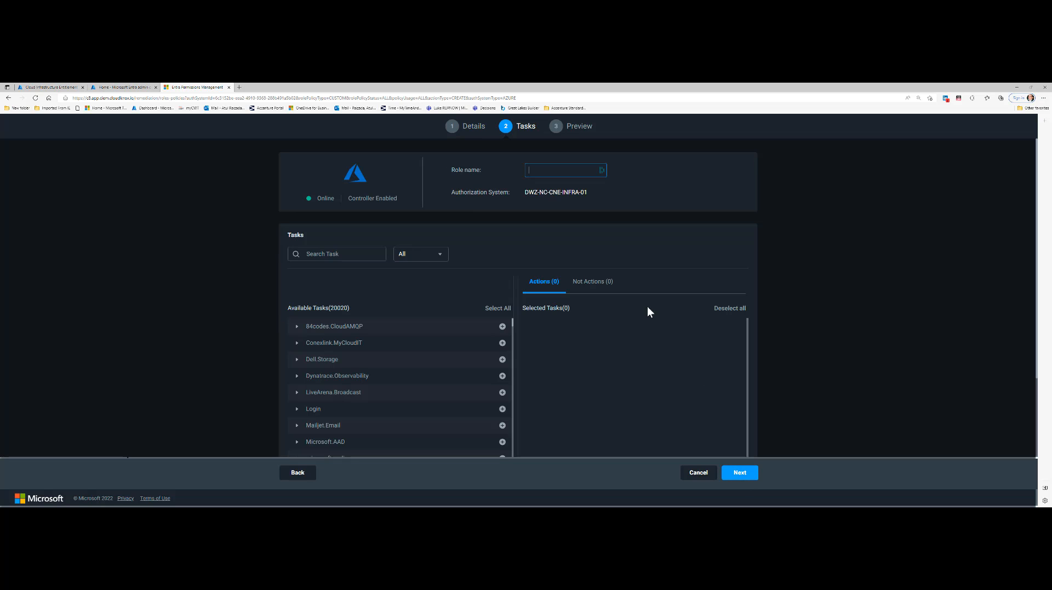
Enter 'newtes' as the role name, then cancel and discard the draft.
click(534, 171)
text(newtesr)
click(703, 474)
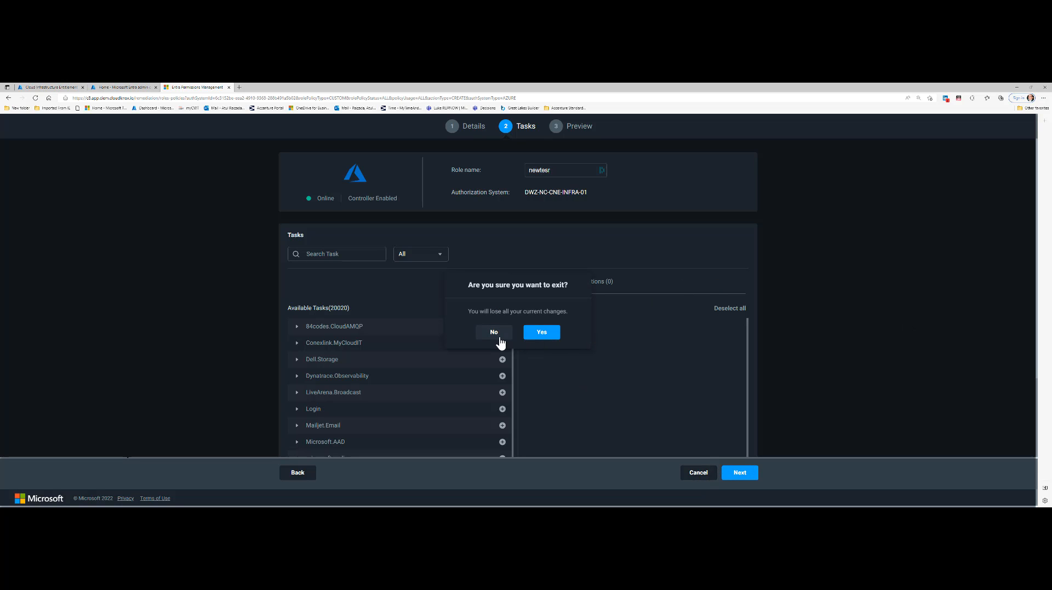
click(541, 335)
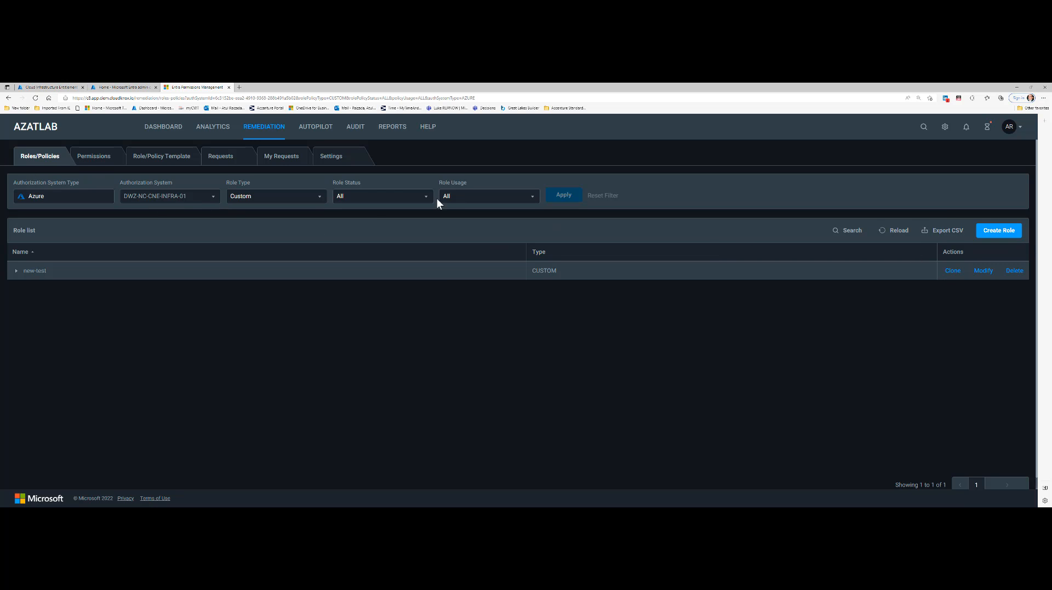
Check the new-test role's tasks and assignments, then move to the Permissions sub-tab.
click(105, 158)
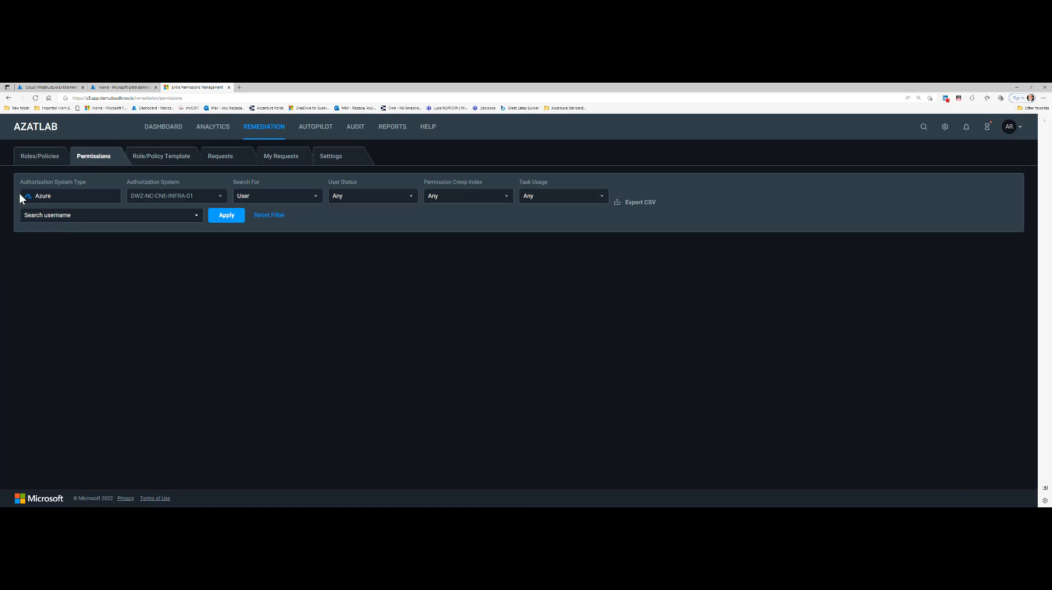
click(22, 160)
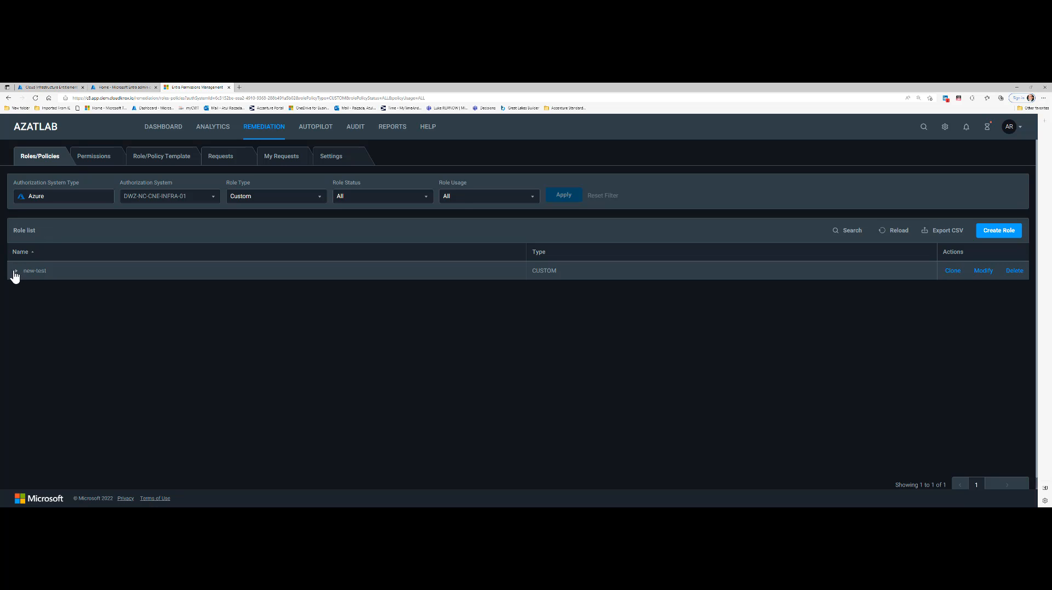
click(16, 272)
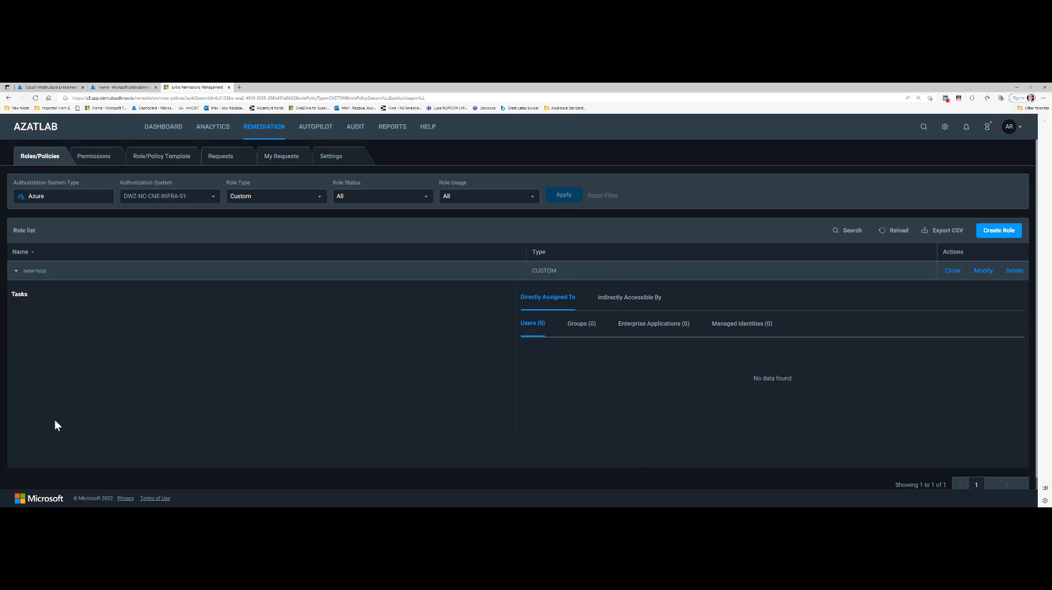
click(106, 162)
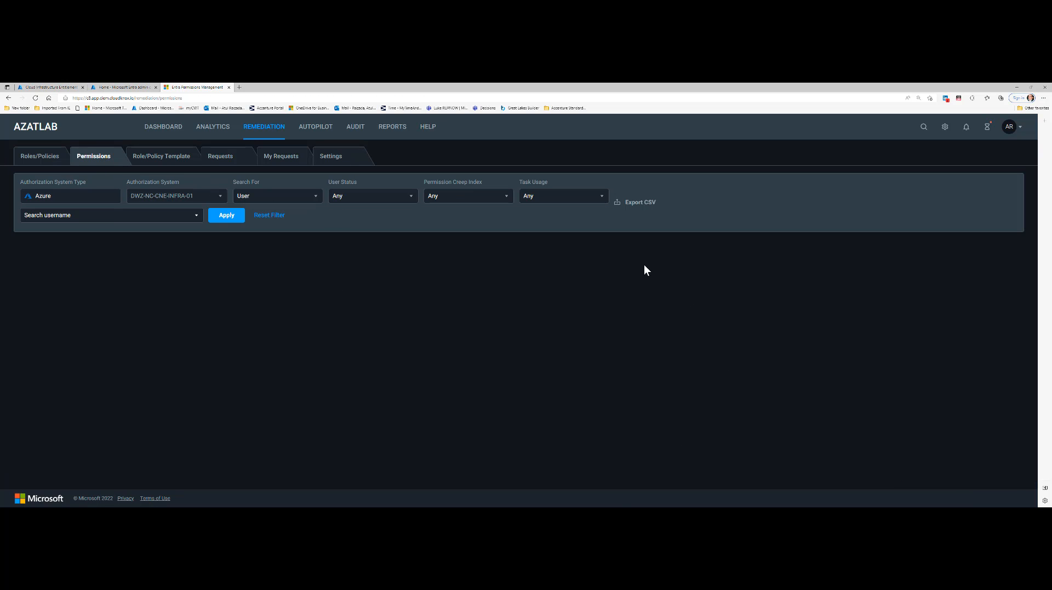
Search for the test user by name and inspect their Owner assignment's source and resource path.
click(108, 219)
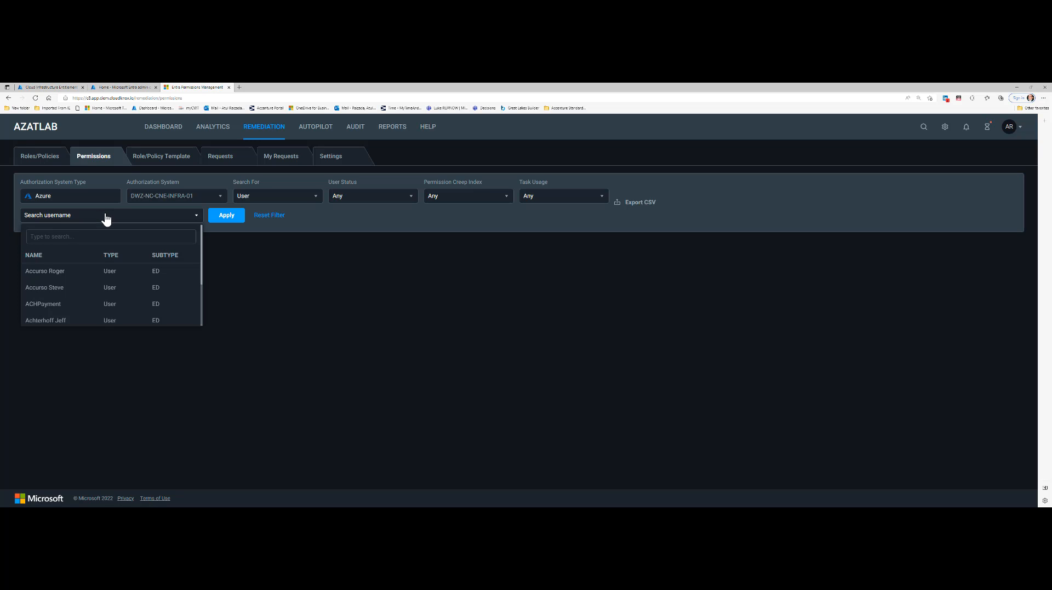
click(90, 235)
text(ava)
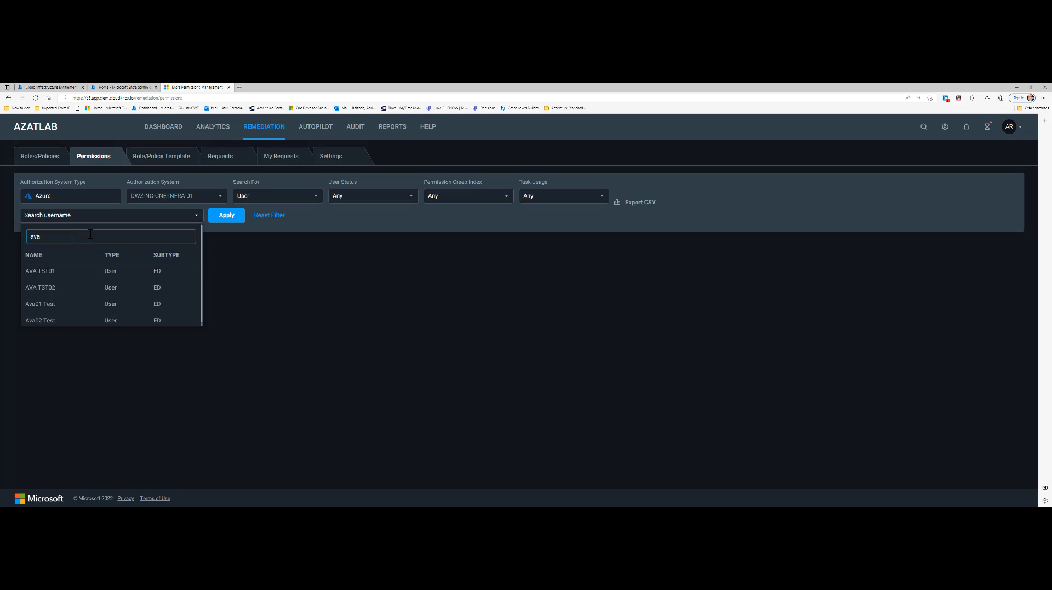
click(48, 305)
click(225, 218)
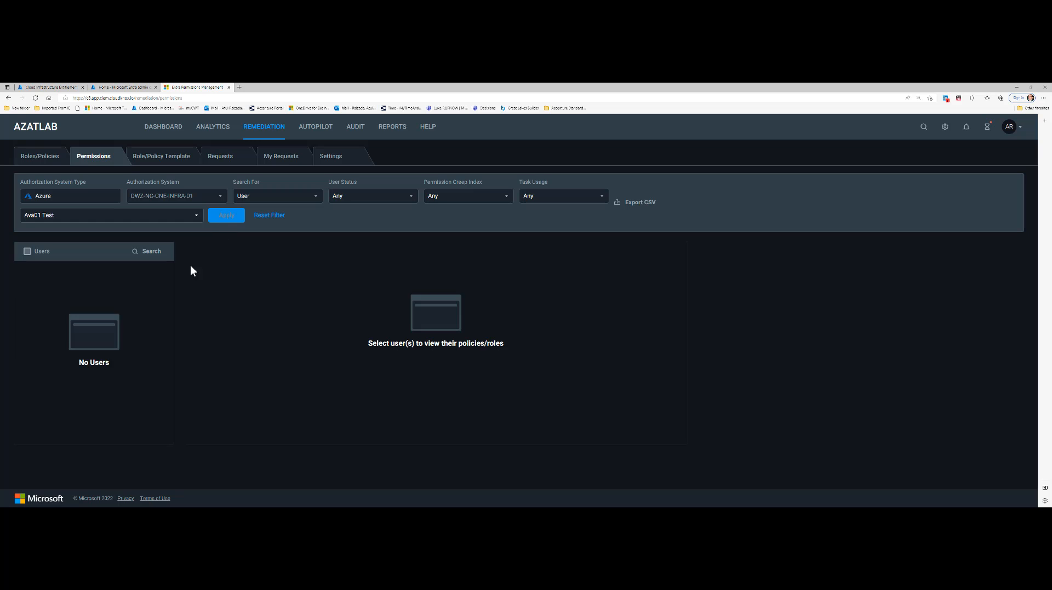
click(43, 269)
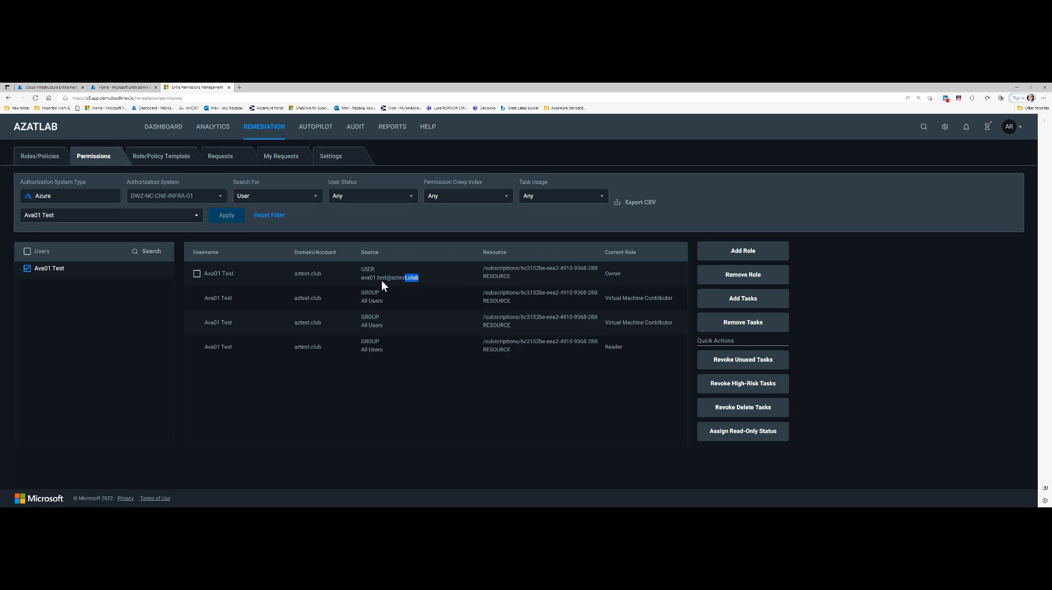
drag(381, 280, 357, 281)
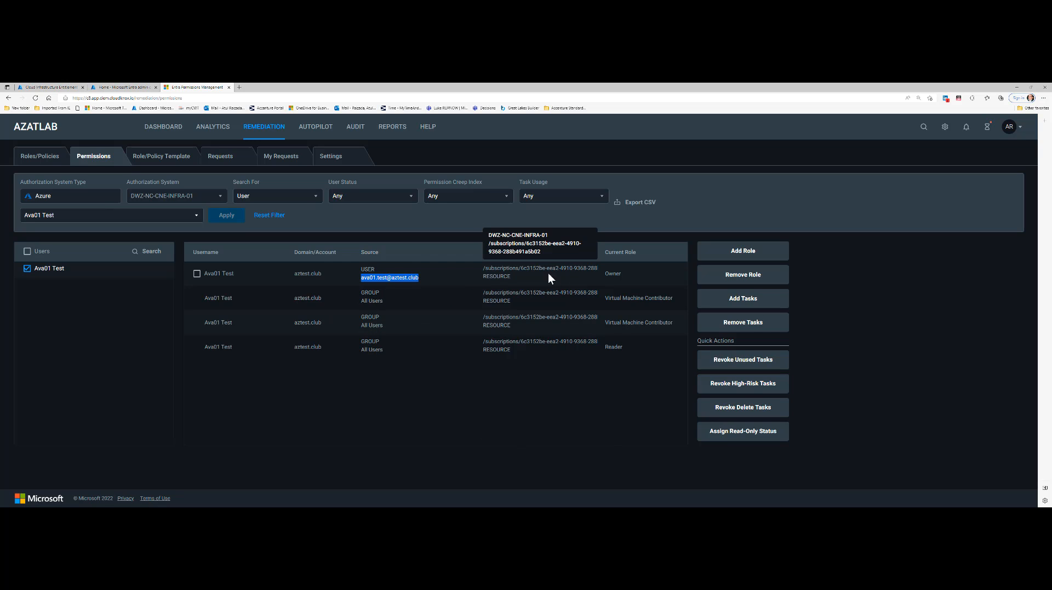
drag(516, 278, 482, 267)
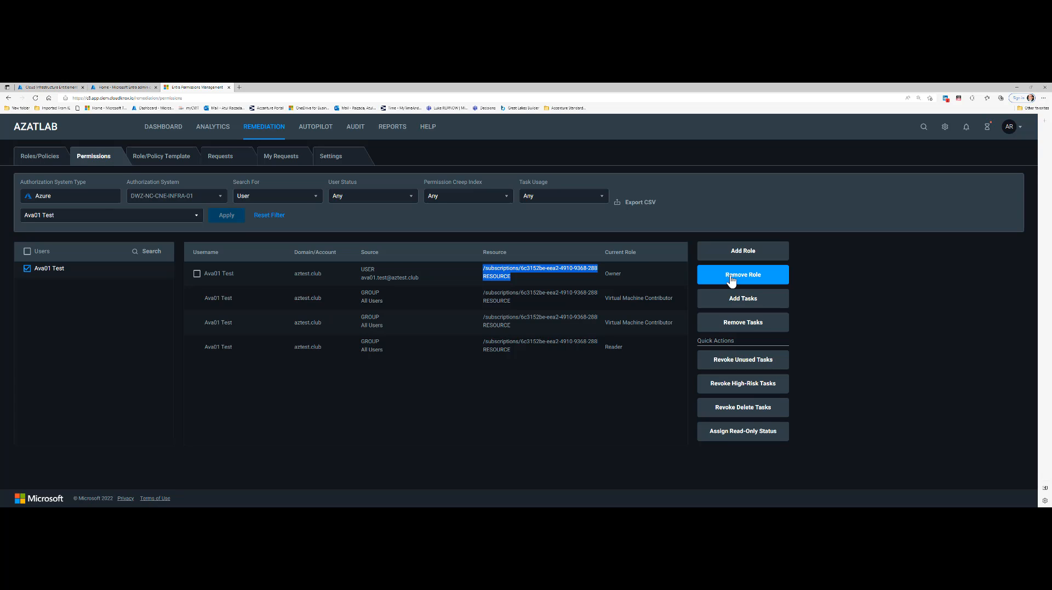
click(625, 274)
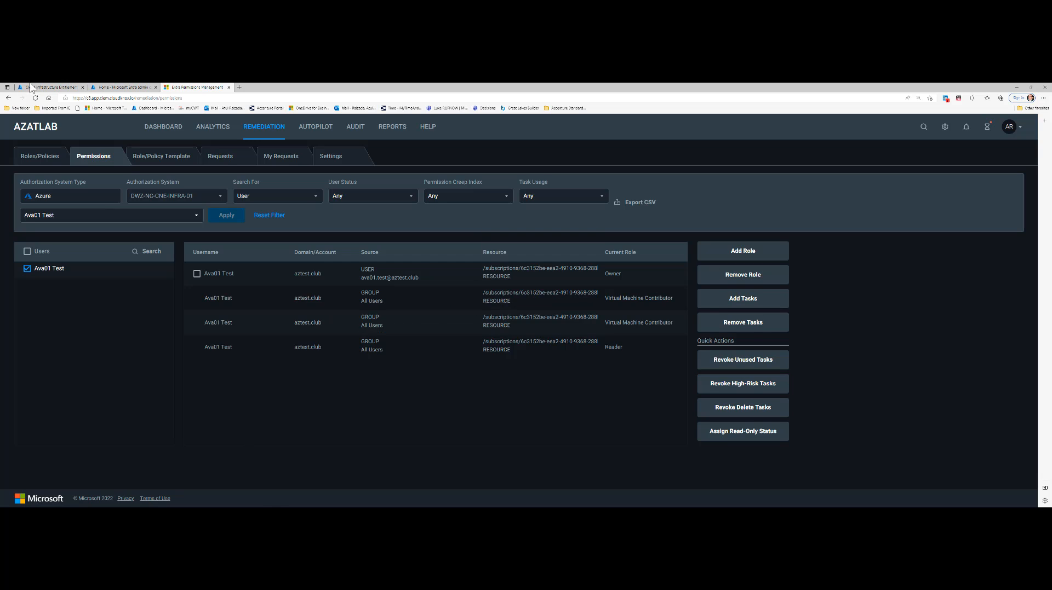
Submit and execute a Remove Role request for the user's directly assigned Owner role.
click(197, 273)
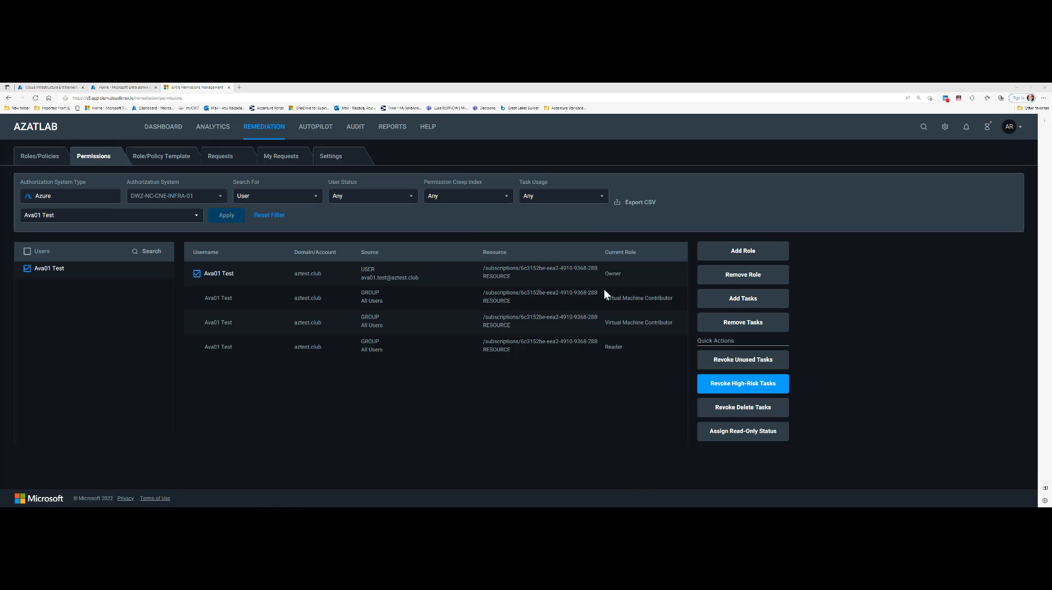
click(744, 282)
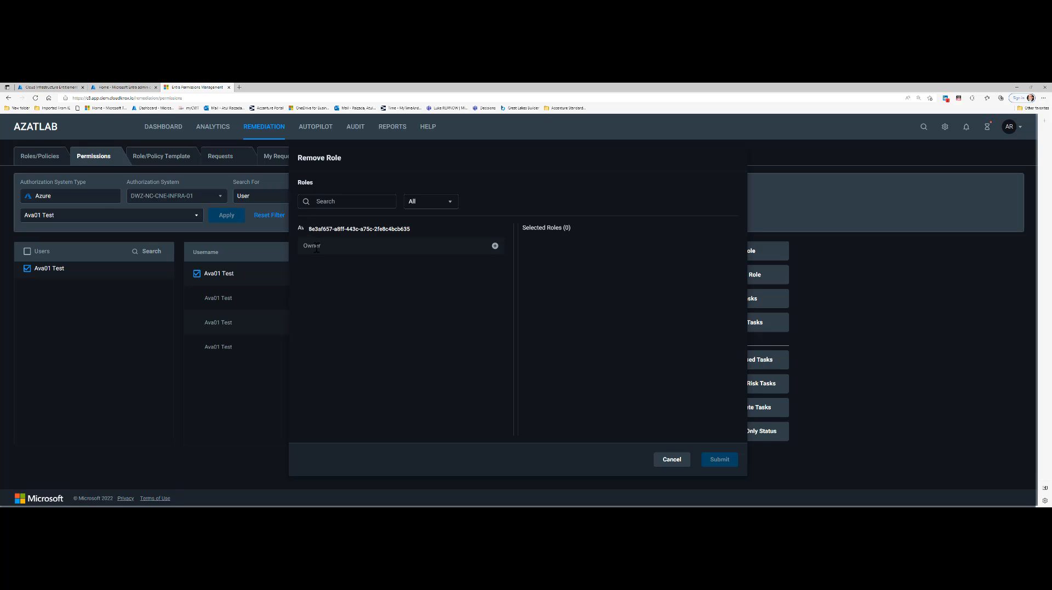
click(495, 247)
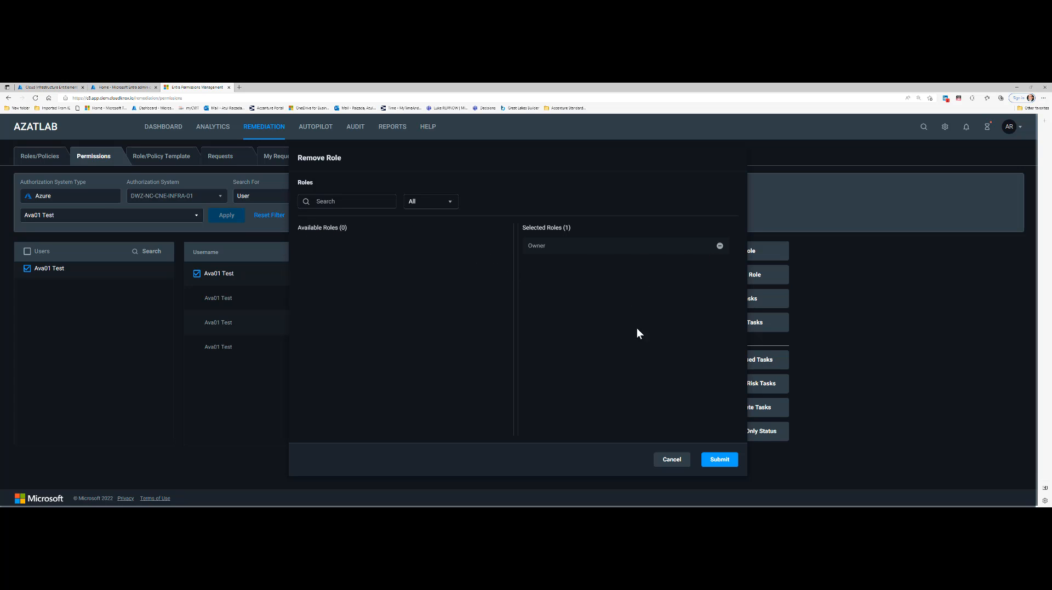
click(718, 461)
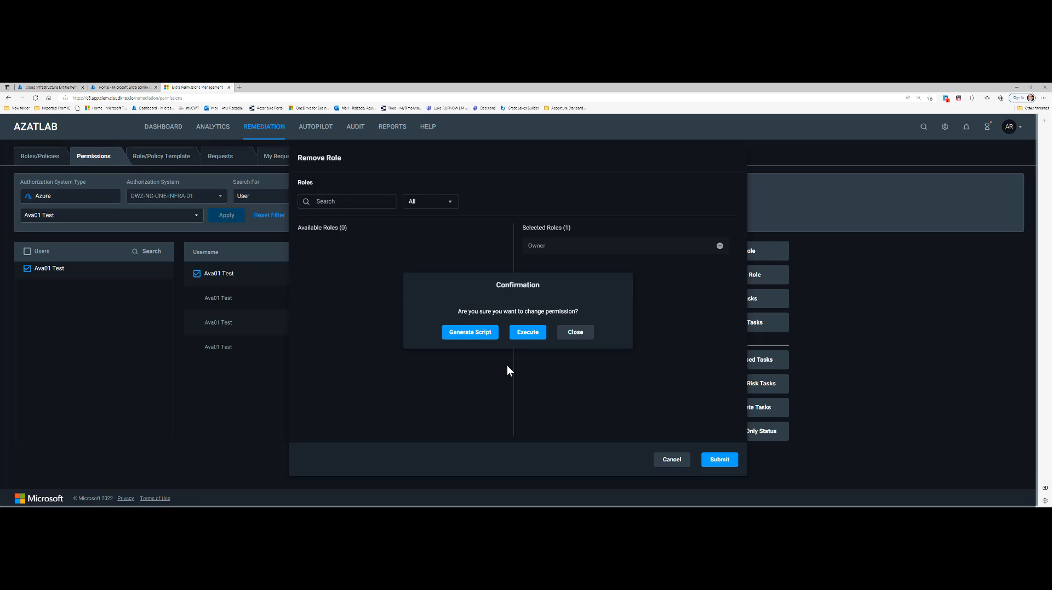
click(527, 338)
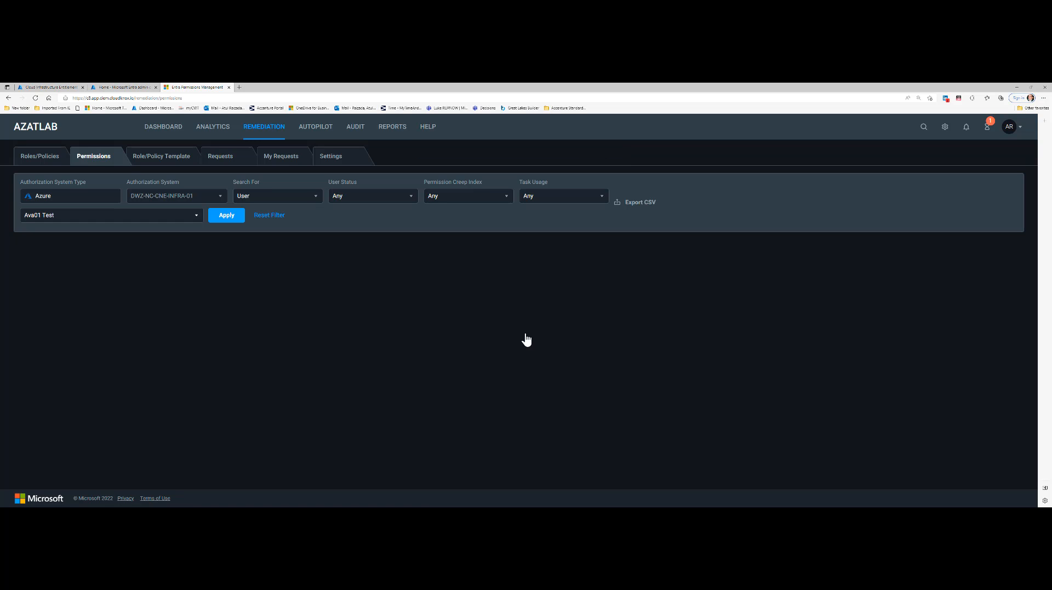
Rerun the user filter and reload the test user's remaining role assignments.
click(226, 216)
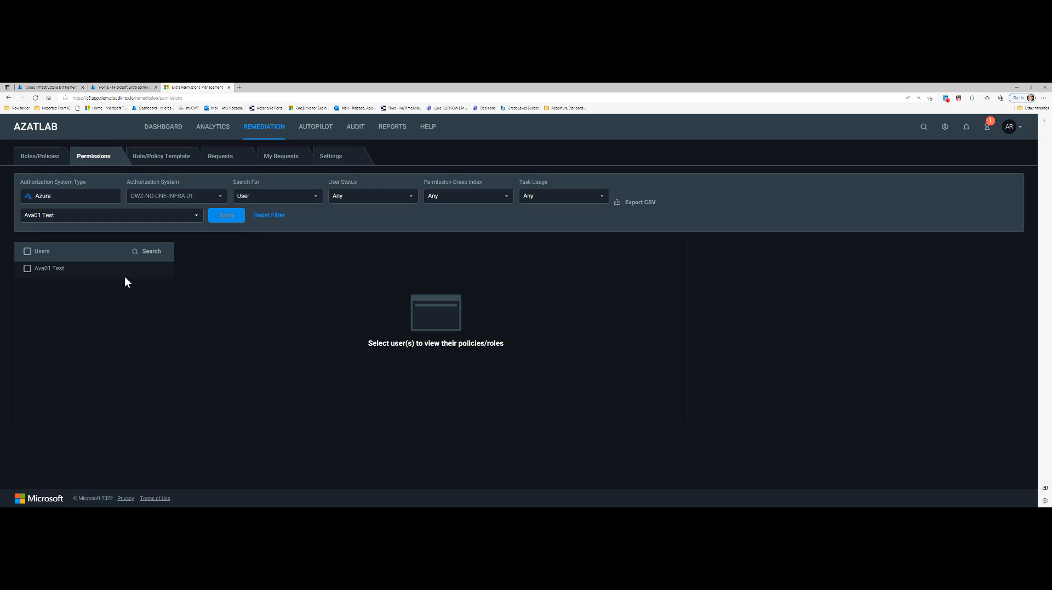
click(27, 269)
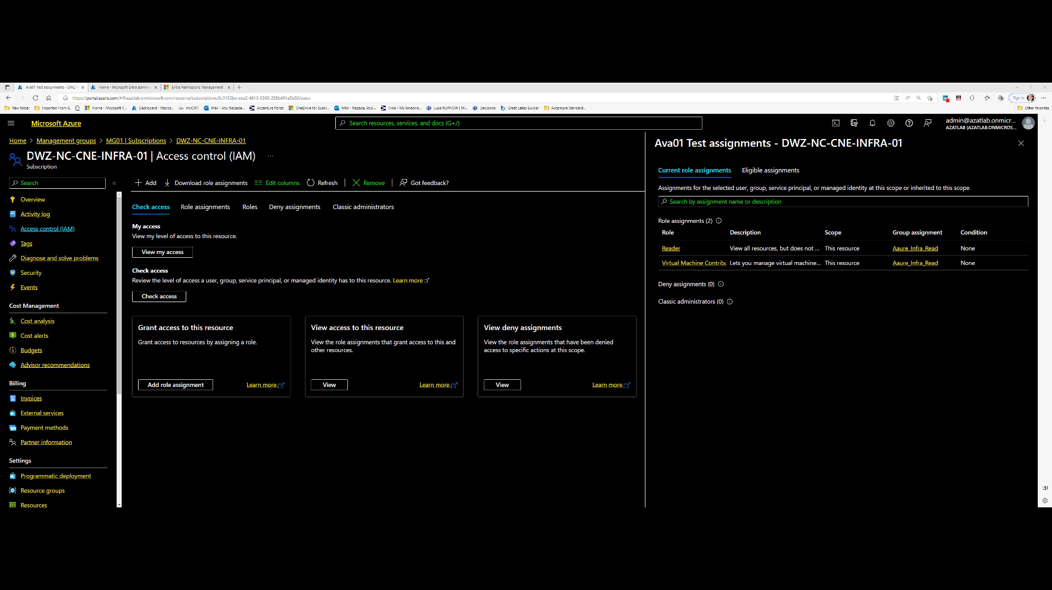
Highlight the subscription name DWZ-NC-CNE-INFRA-01 while reviewing the user's IAM role assignments.
drag(28, 156, 133, 157)
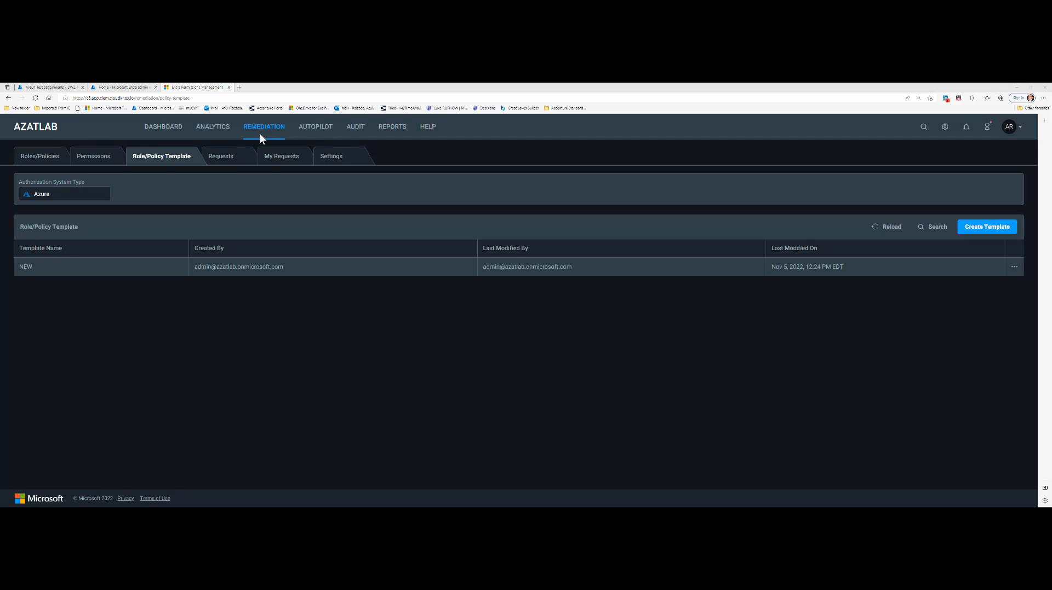
click(61, 159)
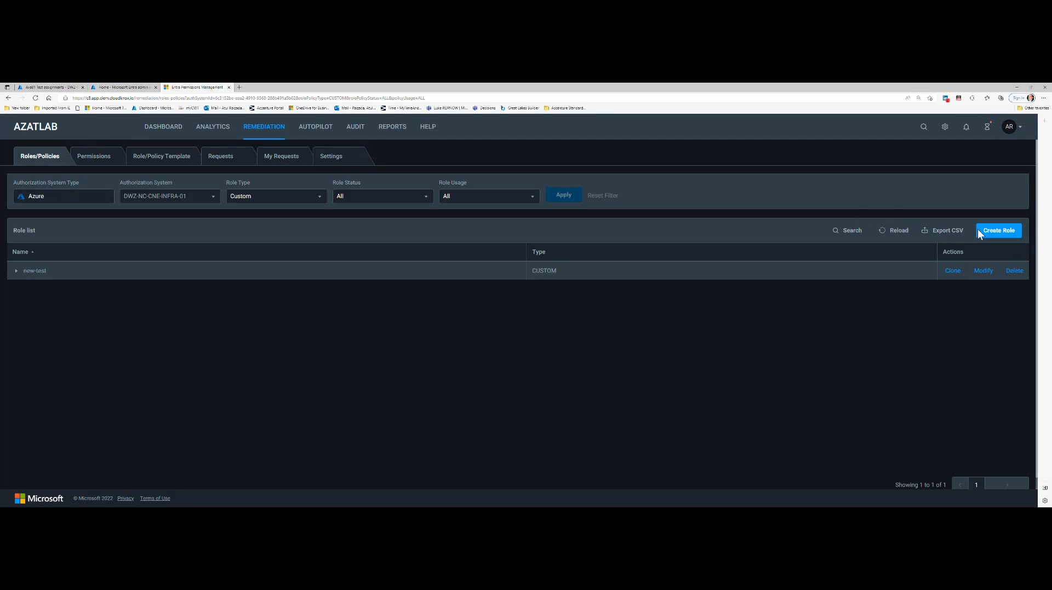
click(178, 163)
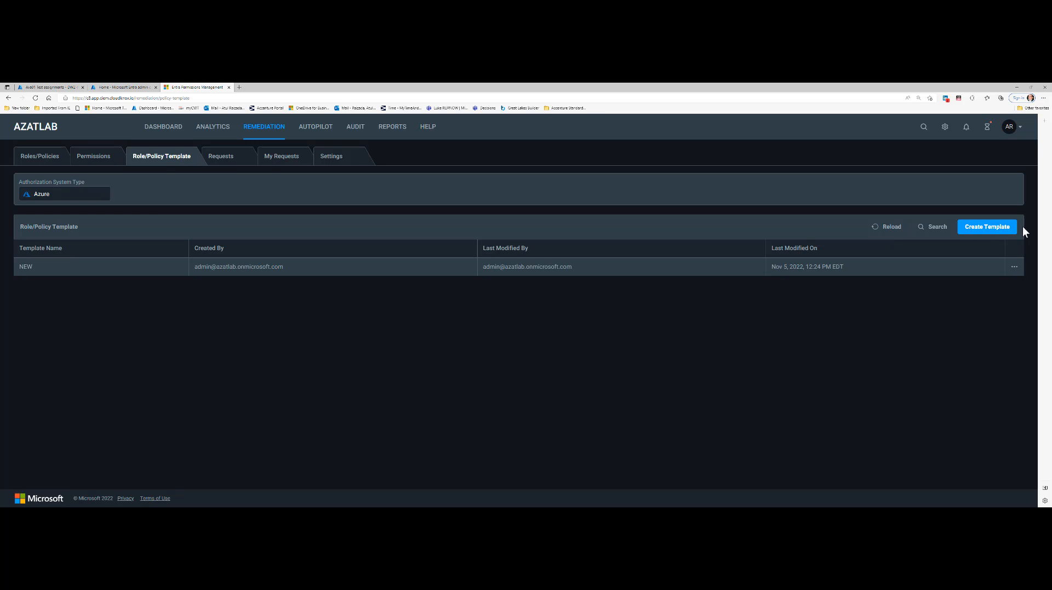
Start a new Azure task template named ENTRA-DEMO.
click(997, 229)
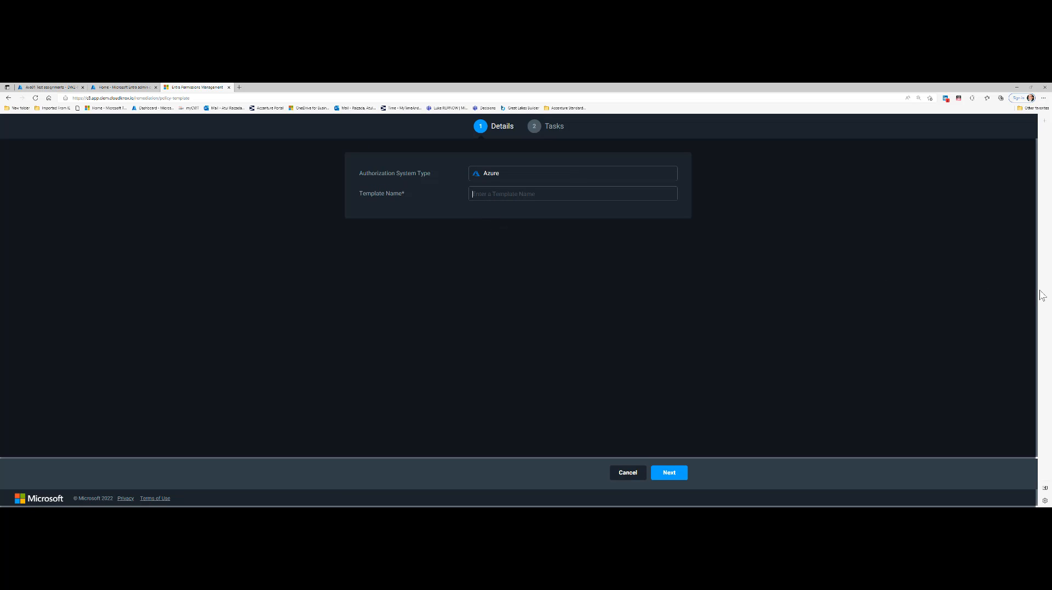
text(ENTRA-DEMO)
click(667, 476)
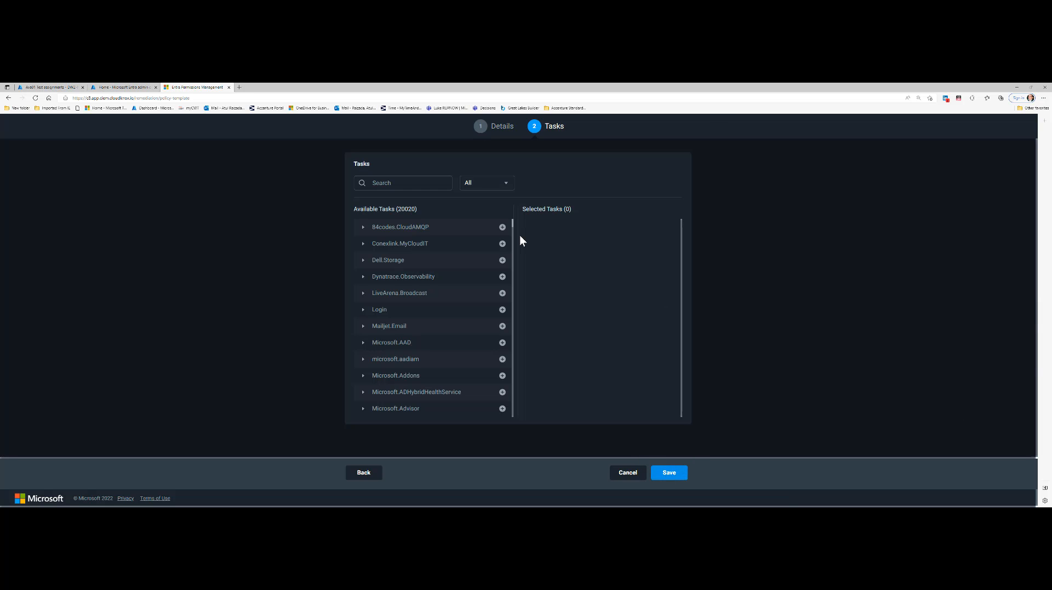
Add the Microsoft.AISupercomputer storageContainers read, delete and write tasks, then save the template.
click(402, 185)
text(stora)
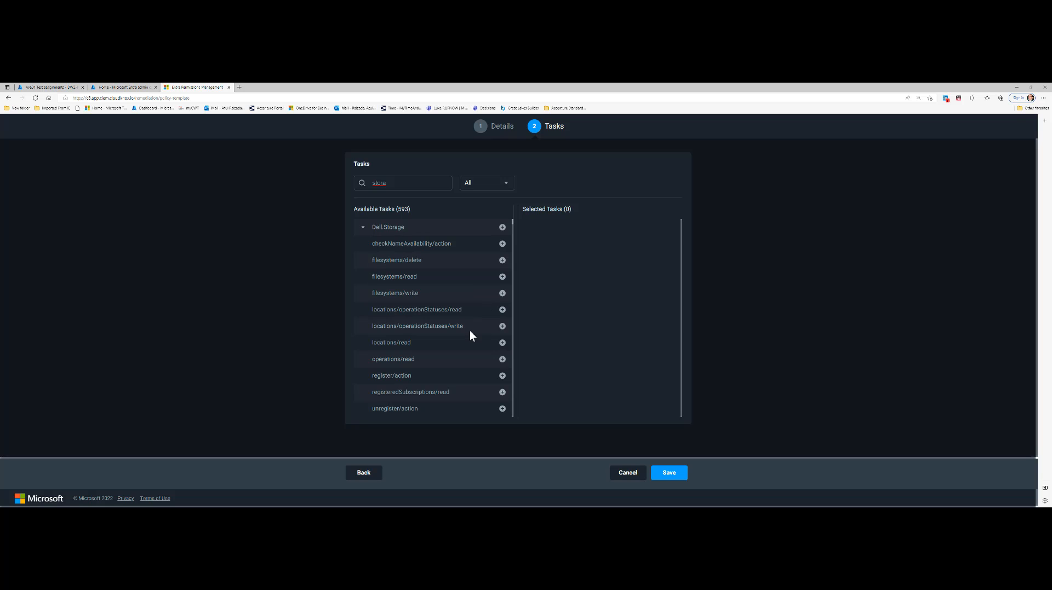
scroll(469, 362, down, 1)
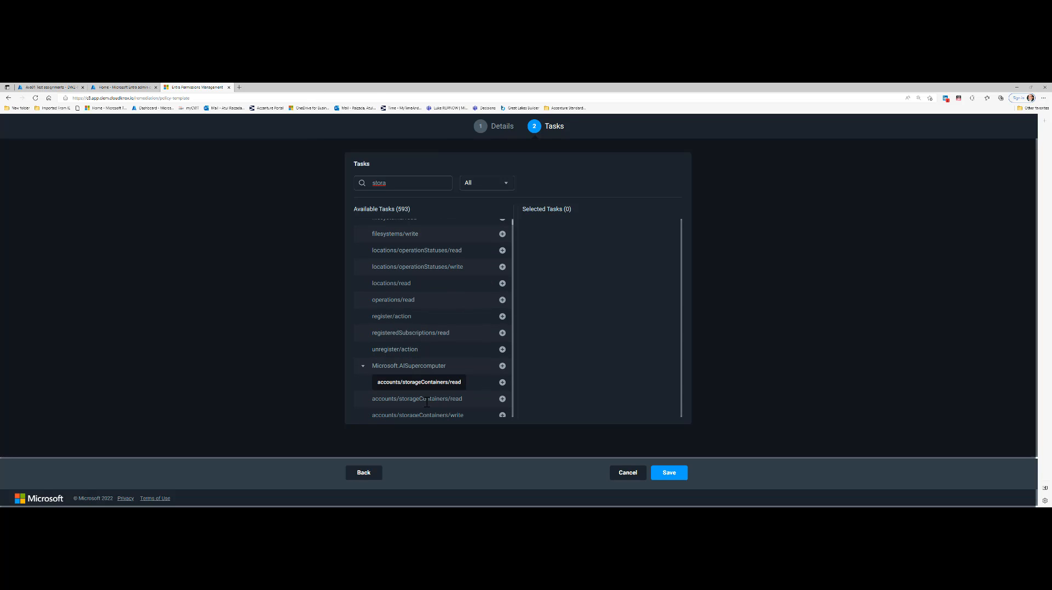
click(502, 399)
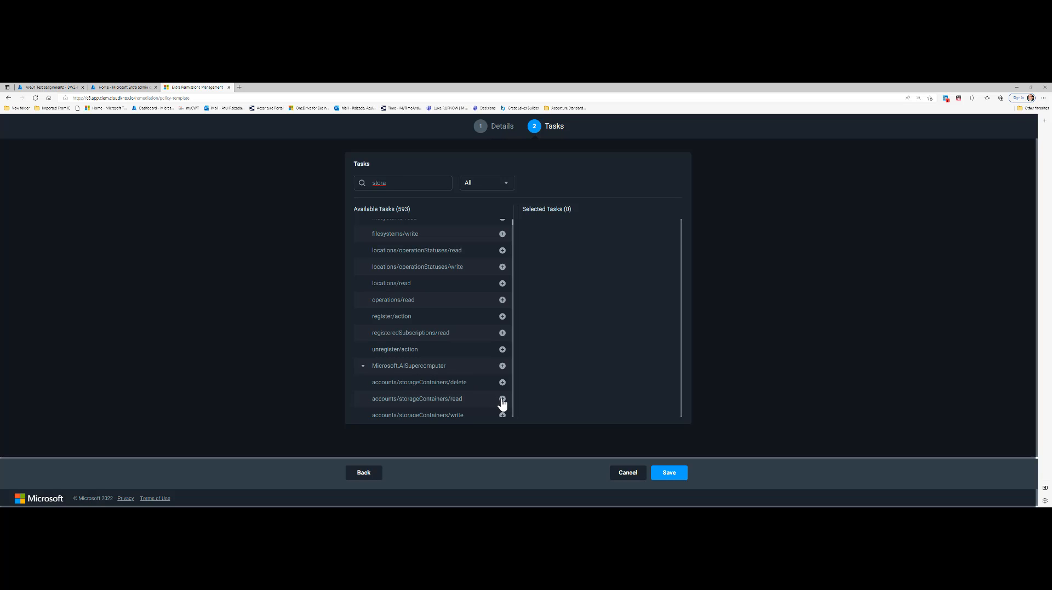
click(500, 384)
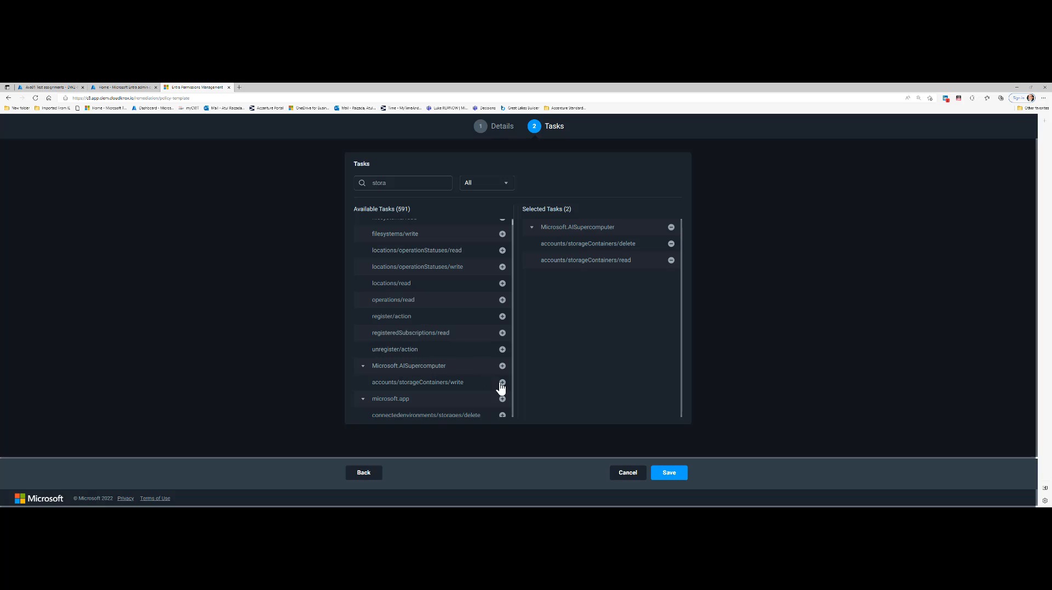
click(502, 383)
scroll(477, 370, down, 1)
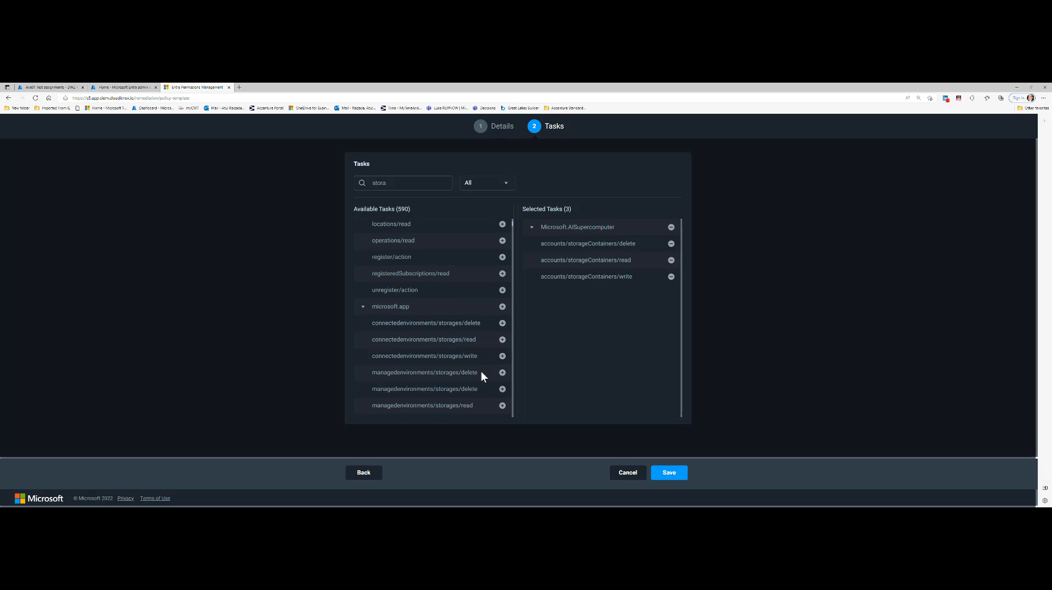
scroll(487, 352, down, 1)
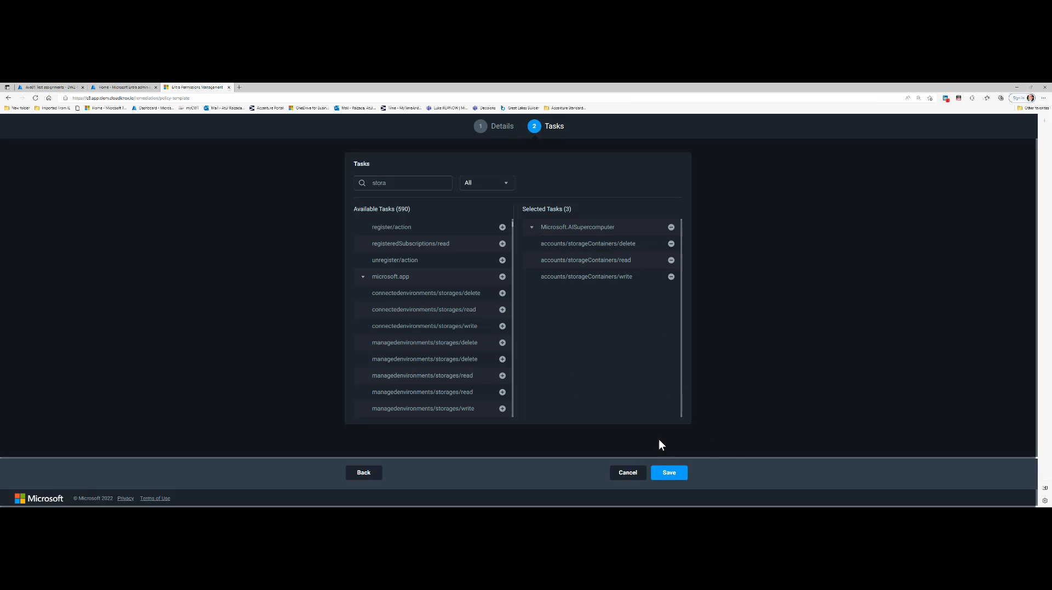
click(673, 478)
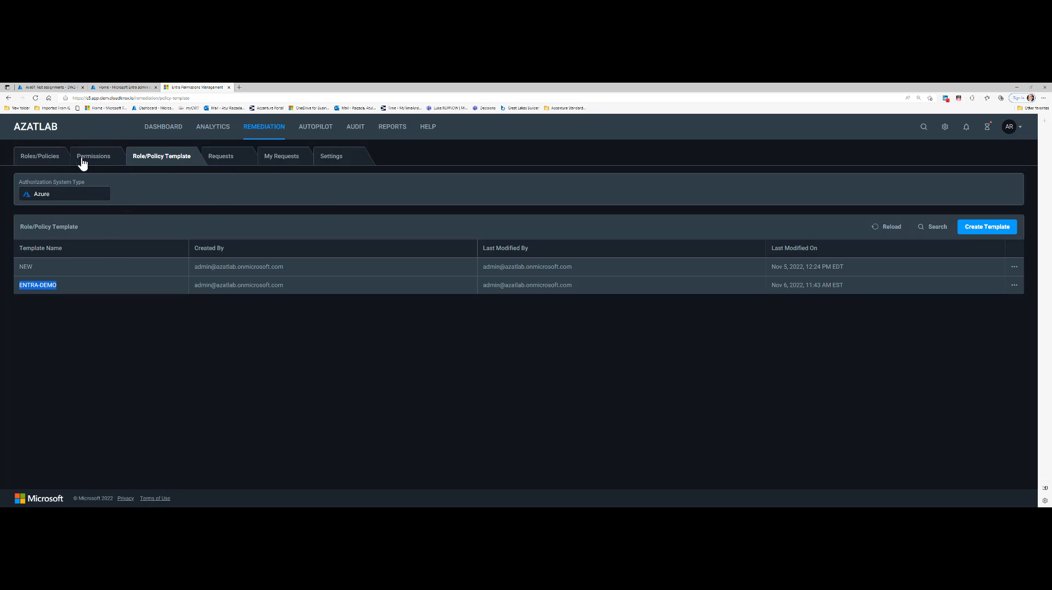
click(43, 158)
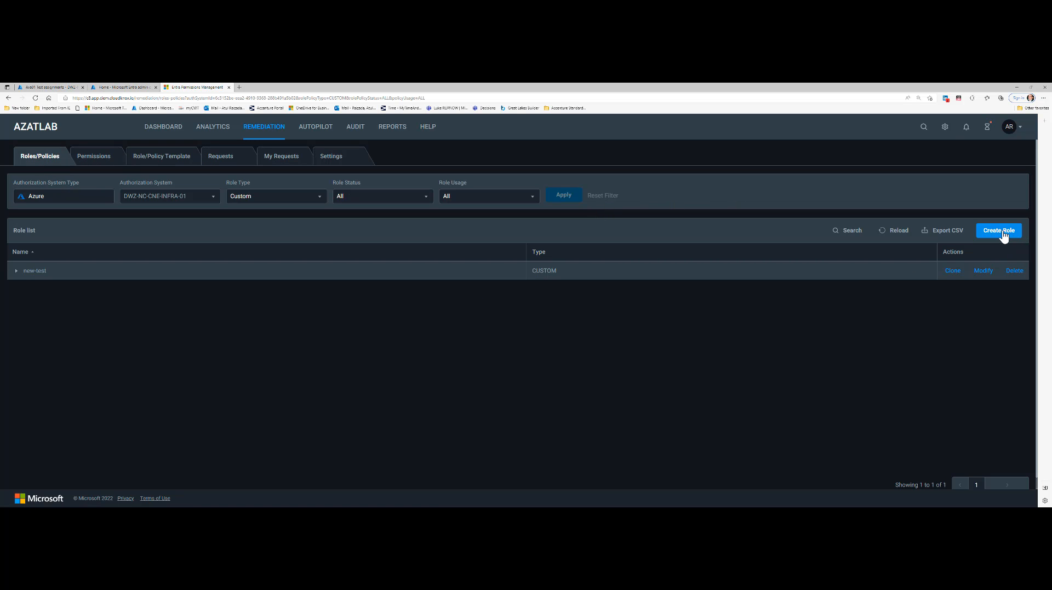
click(173, 160)
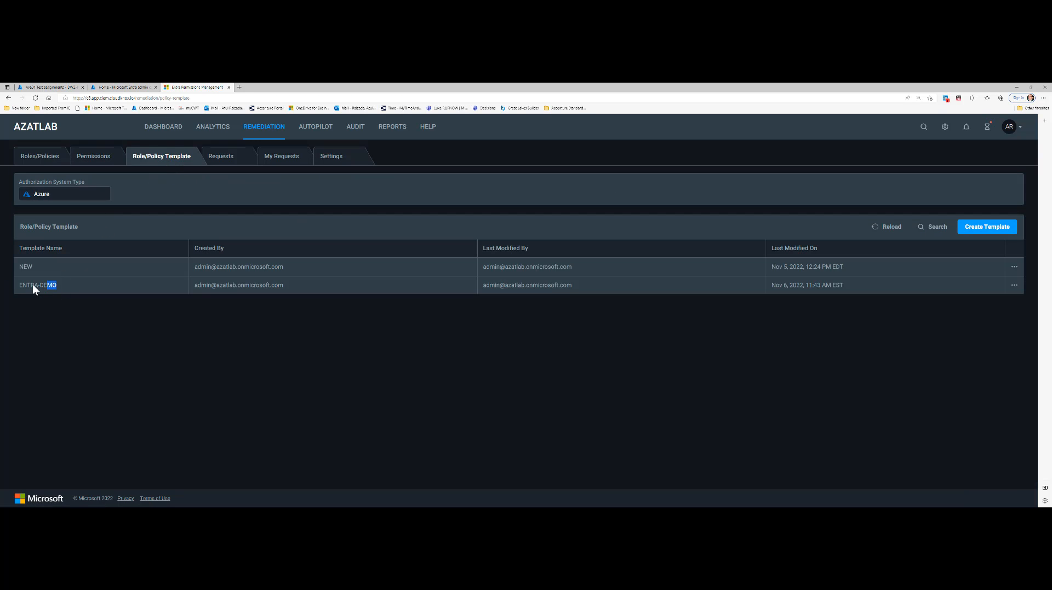
drag(31, 284, 16, 285)
Open Request Settings and highlight the 2159-hour request duration limit.
click(340, 160)
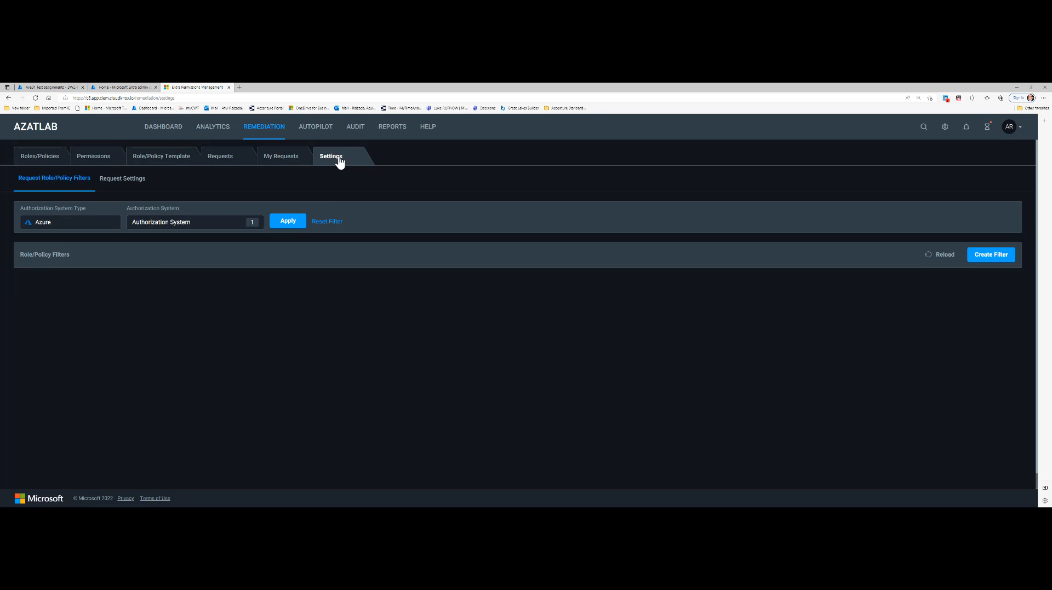
click(130, 181)
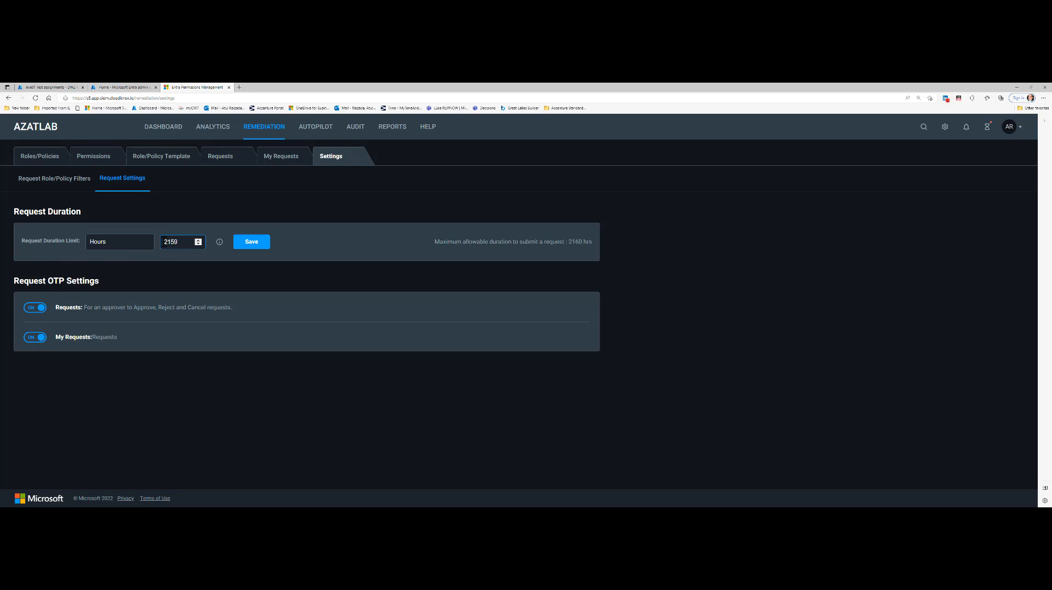
drag(163, 243, 180, 244)
Review the OTP settings description for Requests, then clear the highlight.
mouse_move(220, 244)
click(232, 314)
drag(232, 310, 131, 311)
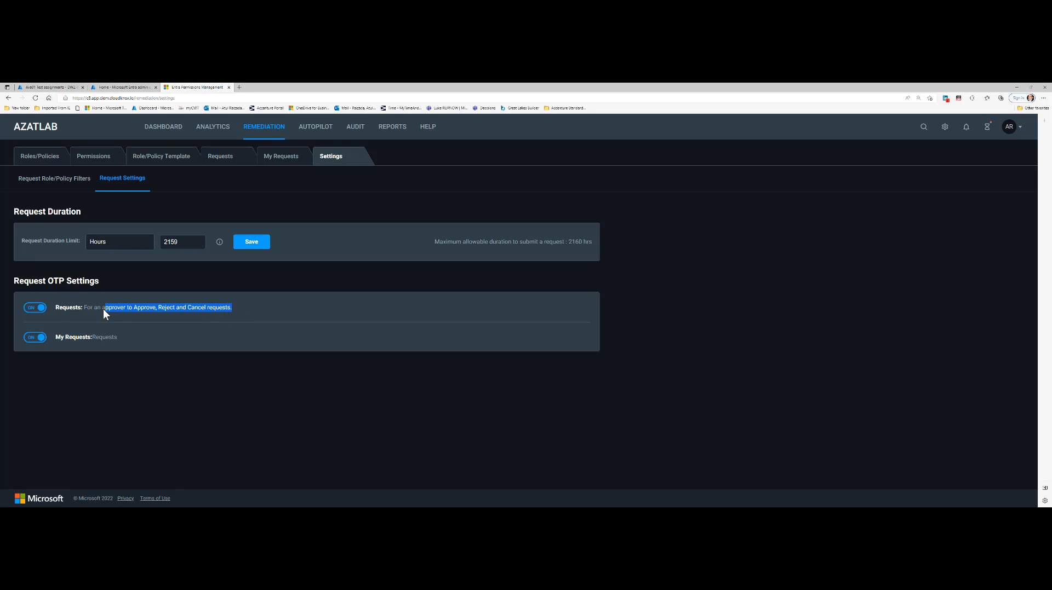
click(113, 339)
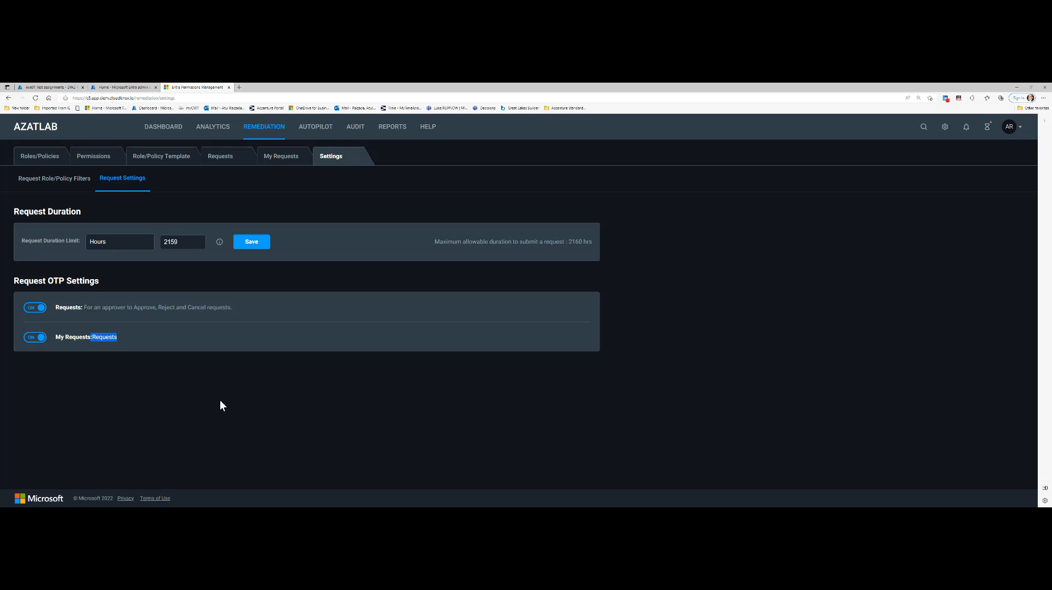
Show the My Requests page under Remediation, which lists no pending Azure requests.
click(178, 386)
click(288, 166)
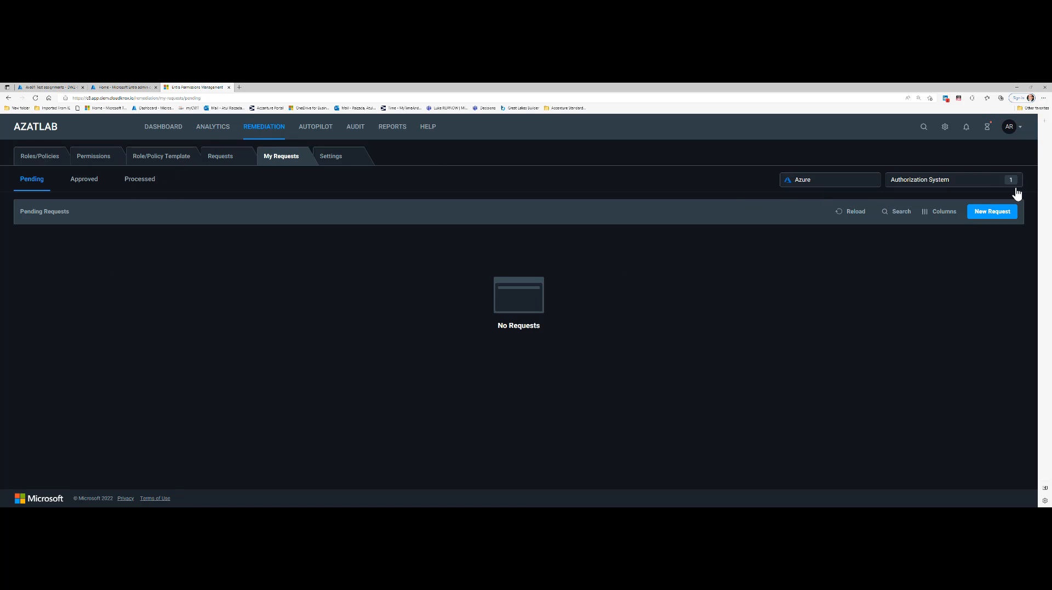
Check the User Management Users list and highlight the admin and the newly added user.
click(1019, 130)
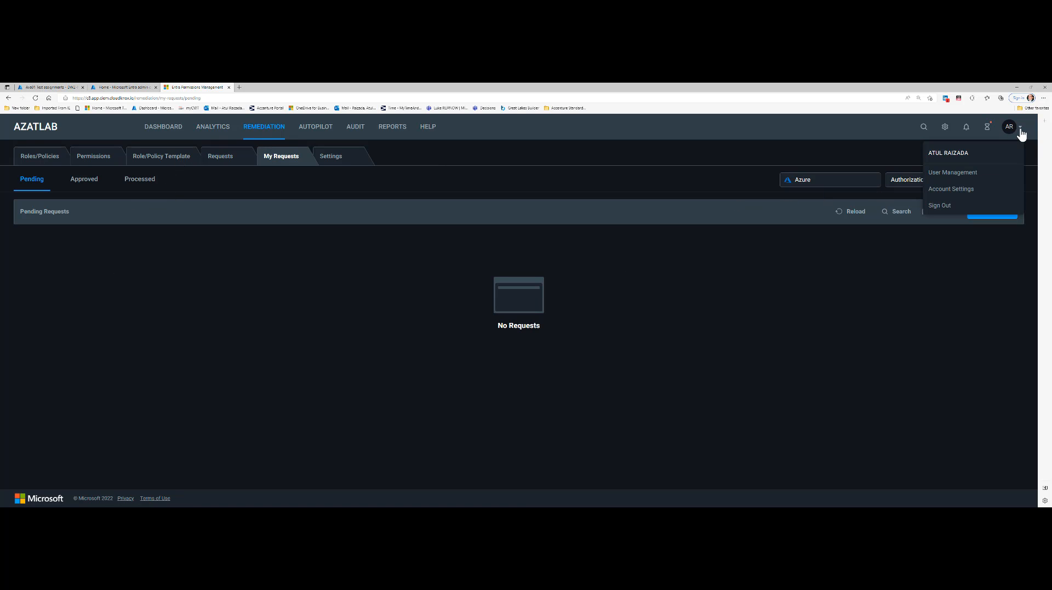
click(965, 174)
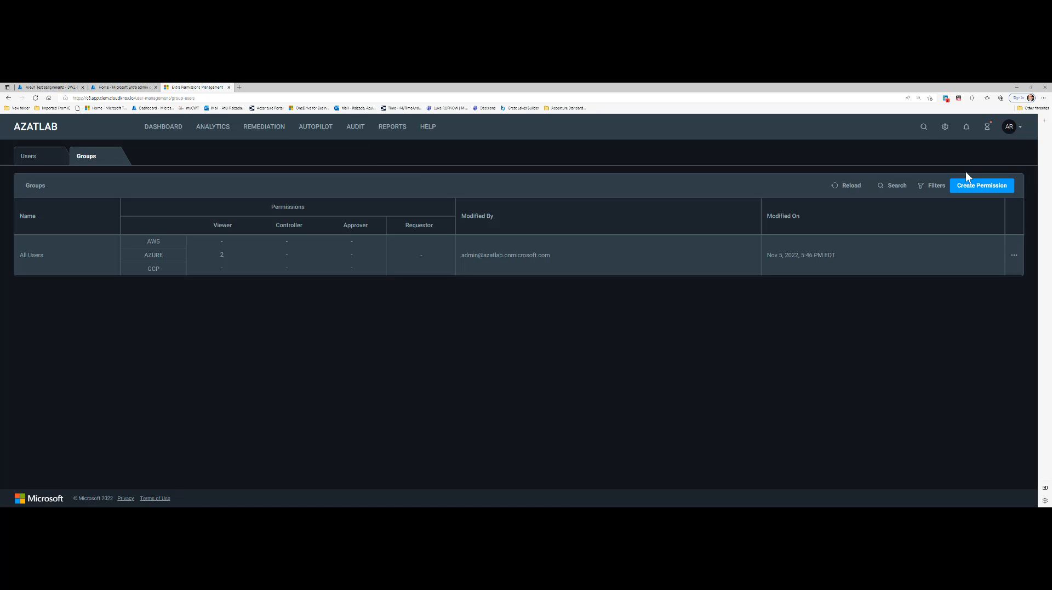
click(40, 162)
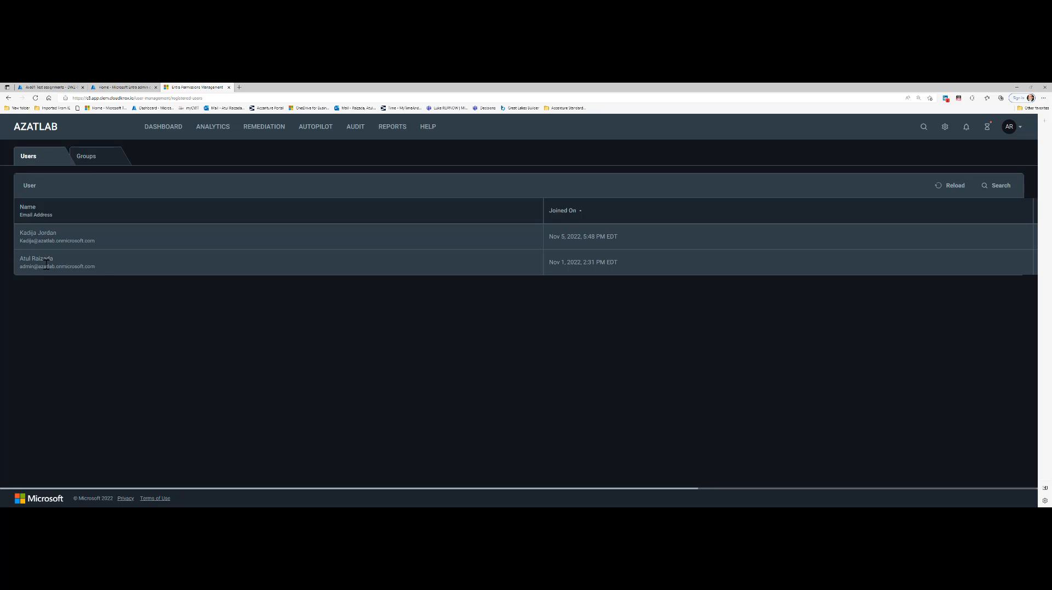
drag(102, 273, 20, 259)
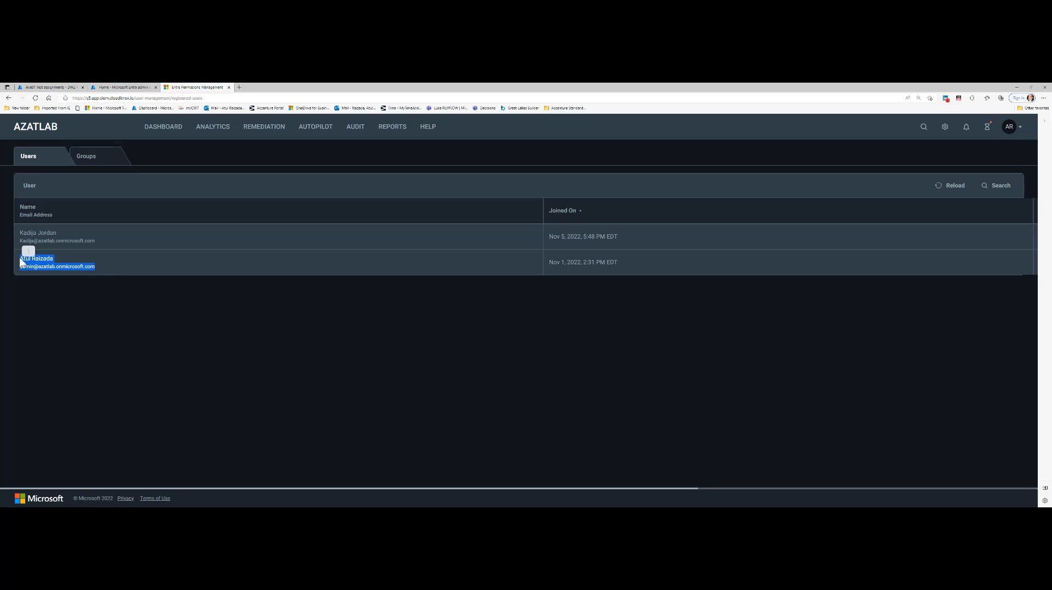
drag(101, 240, 20, 235)
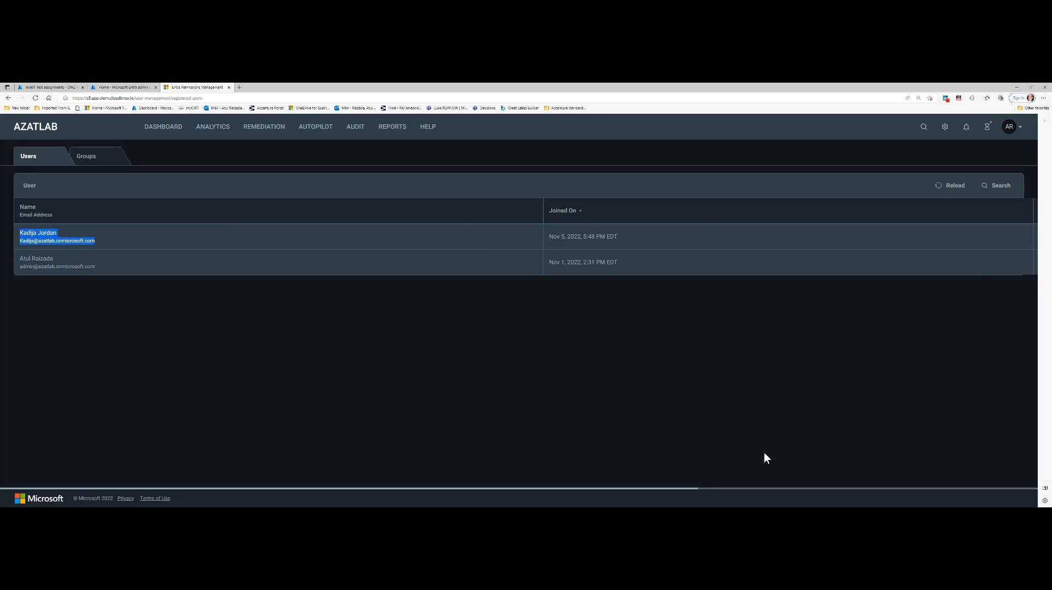
drag(695, 489, 466, 476)
Start a new permission request from Remediation > My Requests.
click(279, 128)
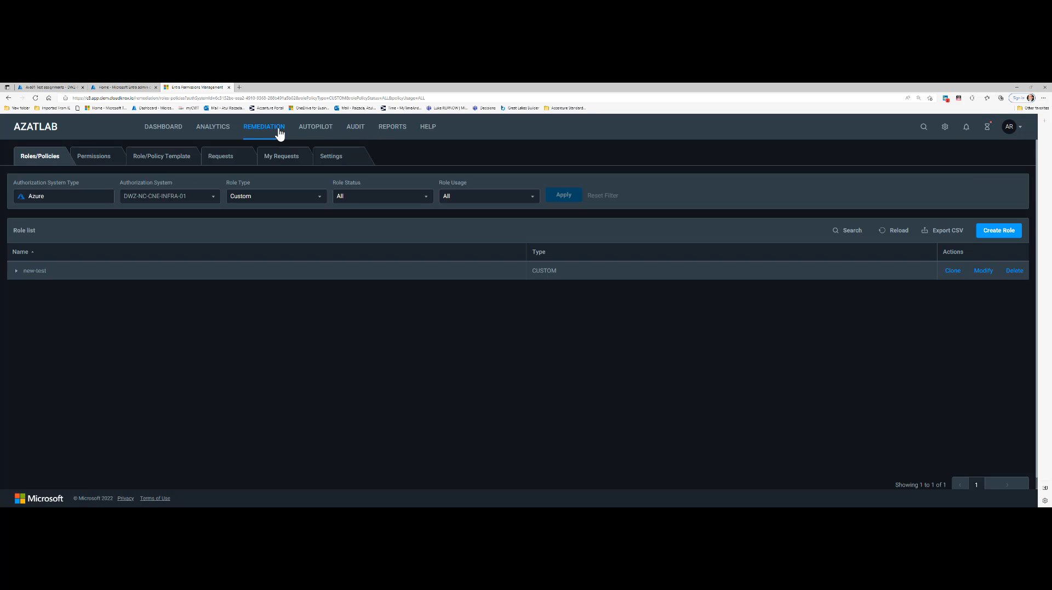
click(296, 160)
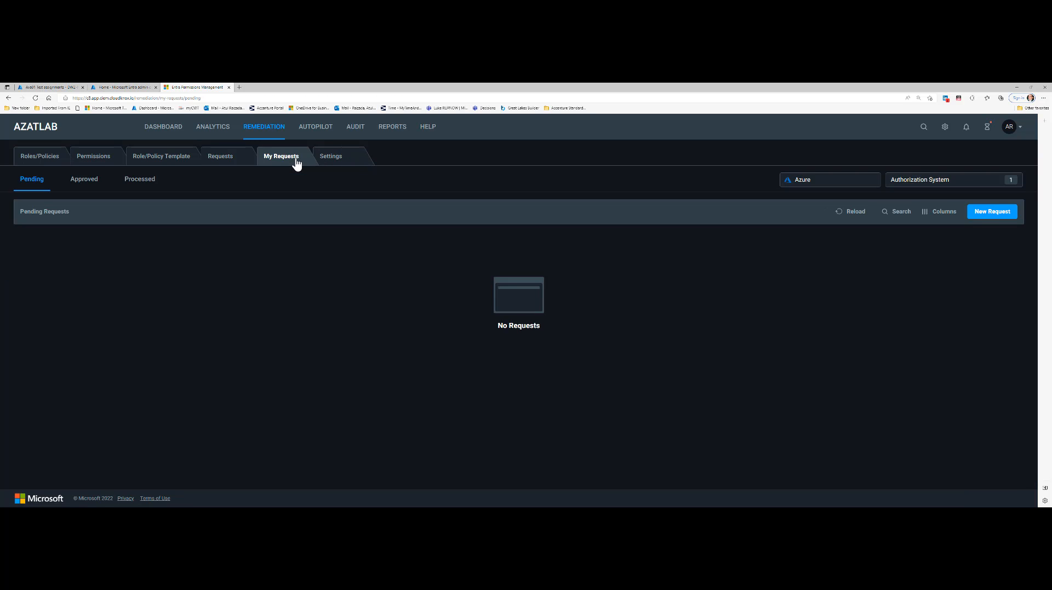
click(996, 216)
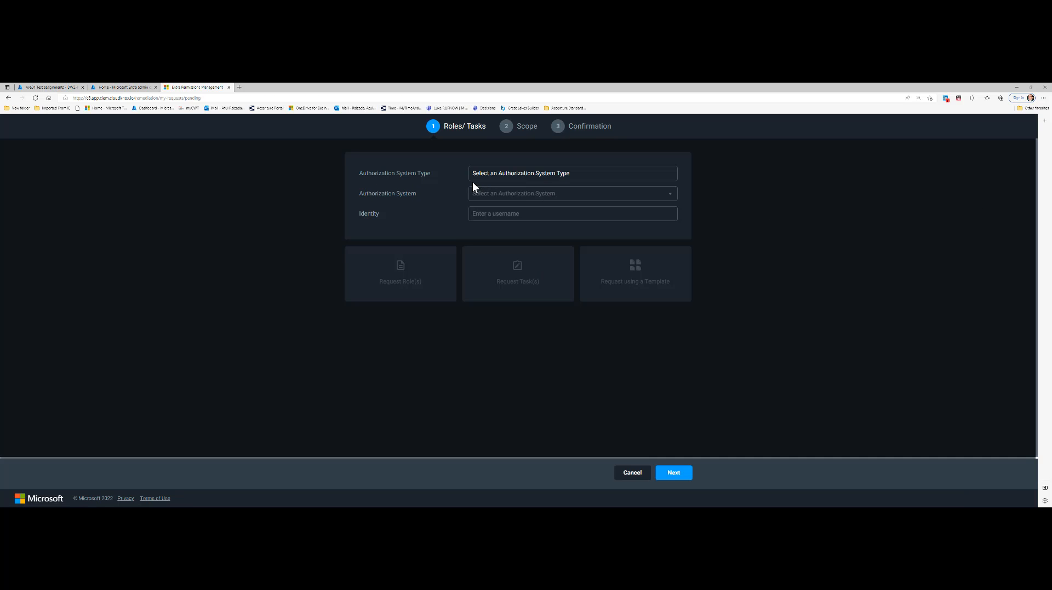
Set the request to Azure, system DWZ-NC-CNE-INFRA-01, with the admin identity.
click(525, 175)
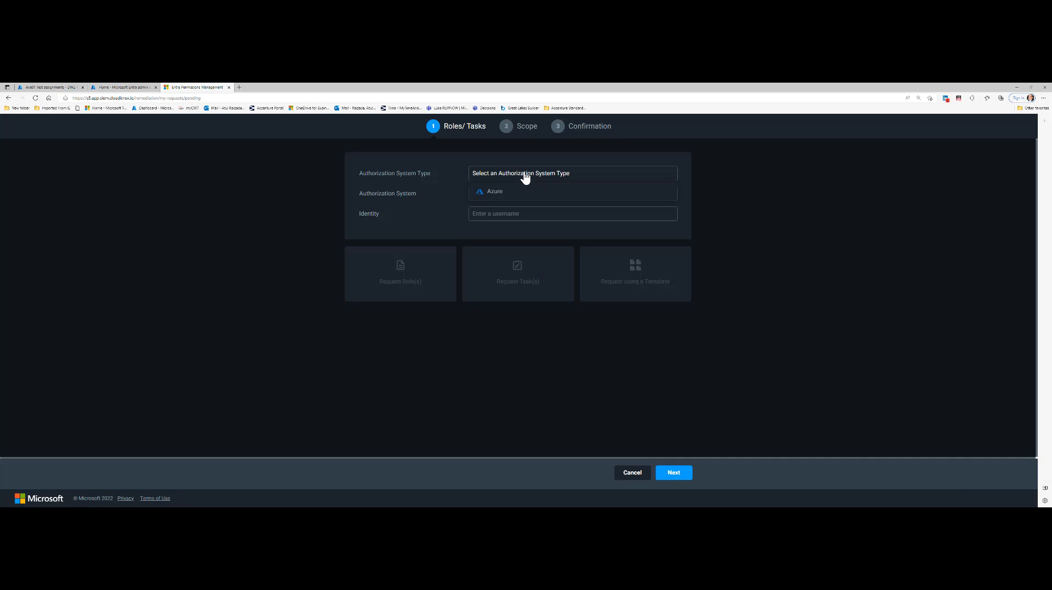
click(496, 192)
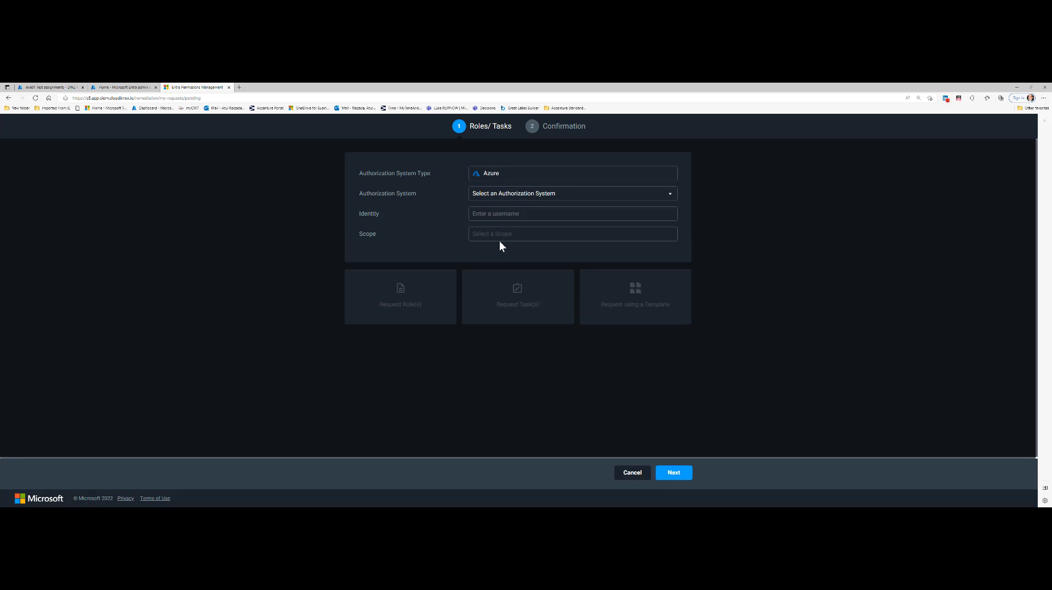
click(503, 200)
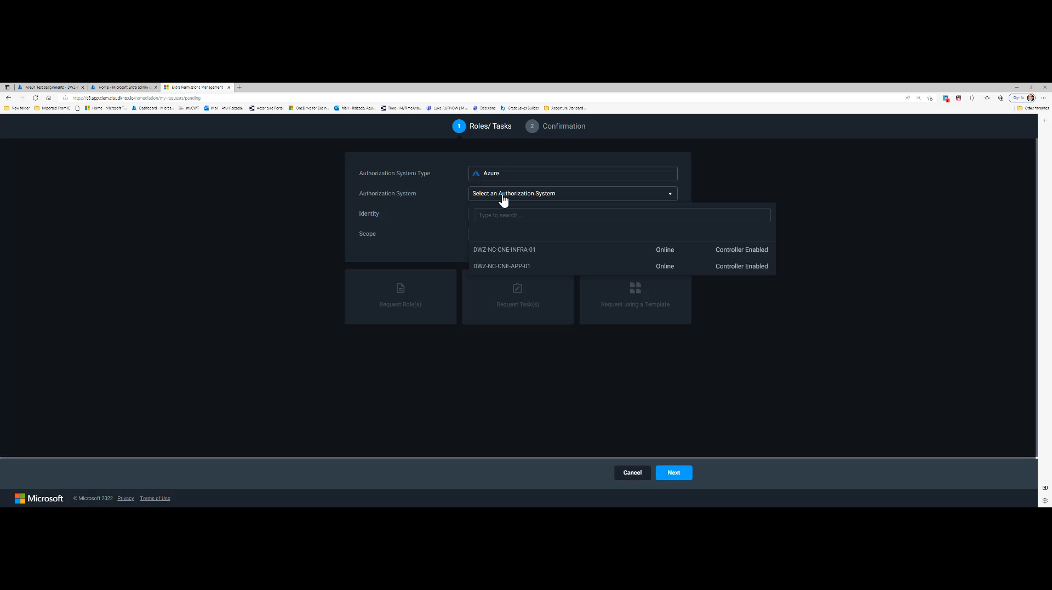
click(505, 251)
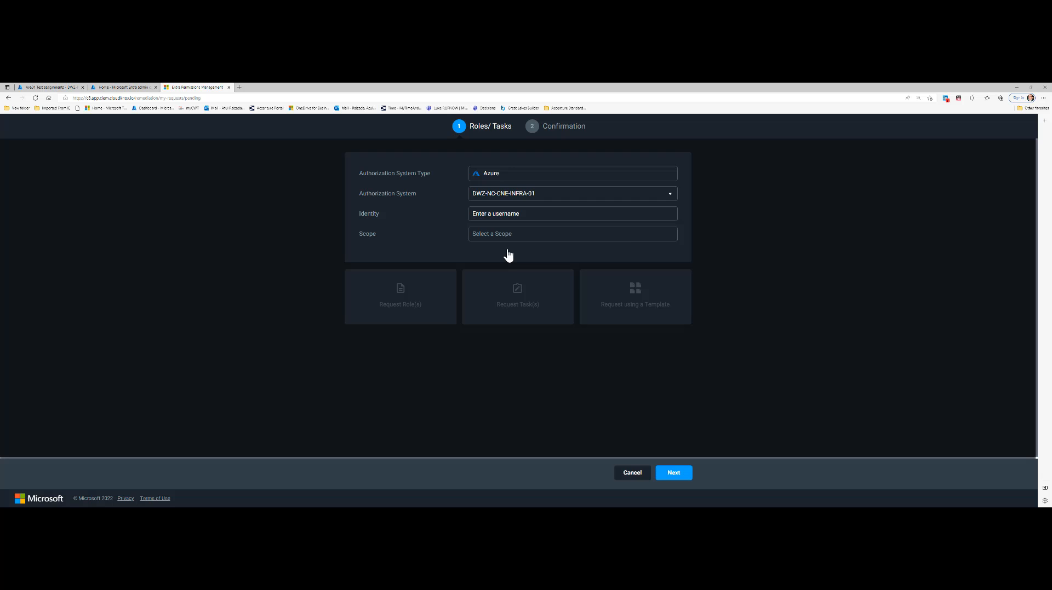
click(507, 214)
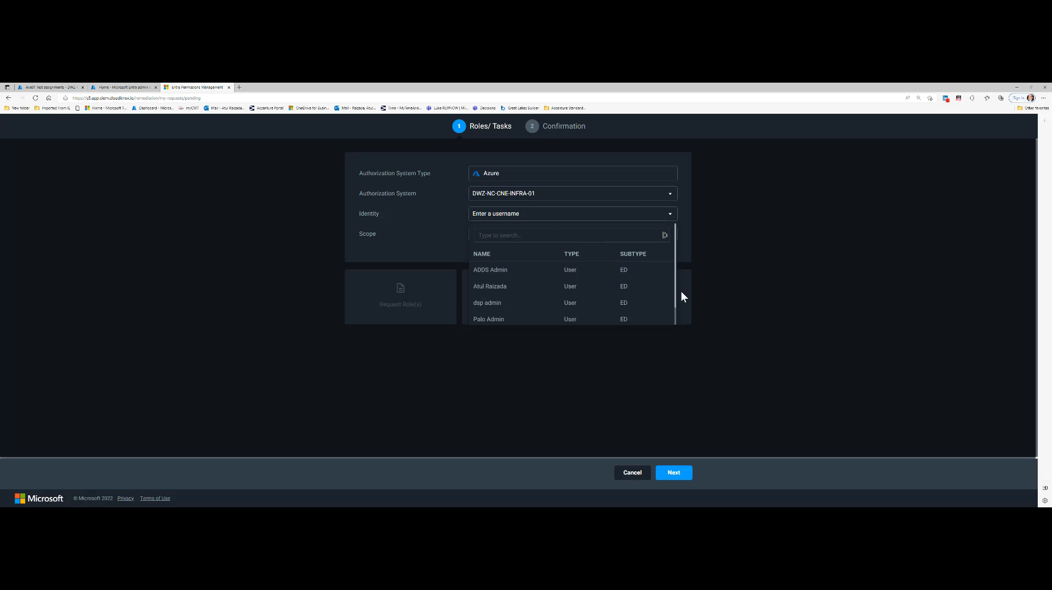
scroll(674, 280, down, 1)
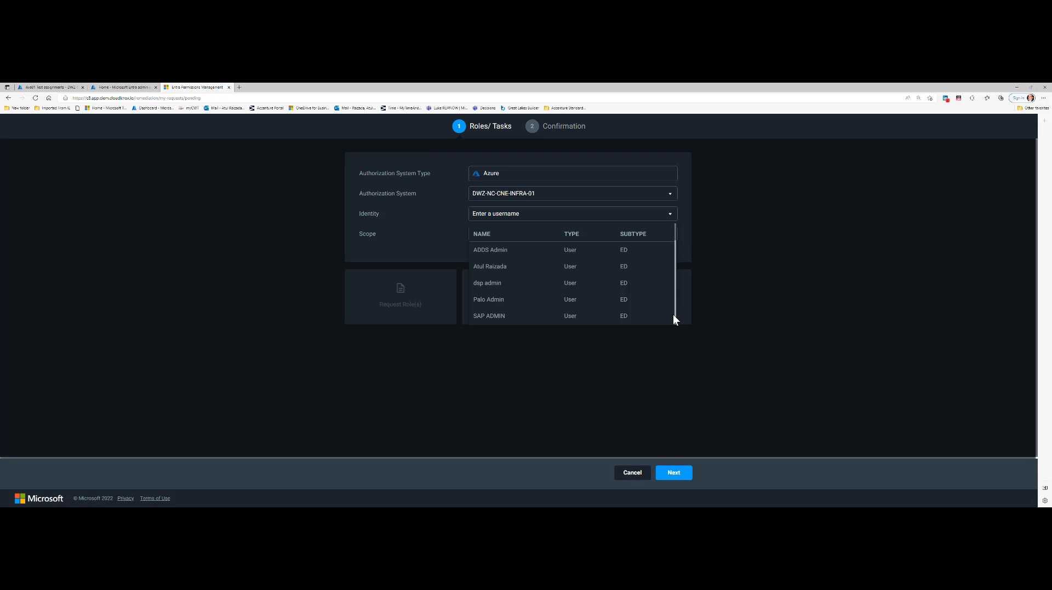
scroll(675, 290, up, 1)
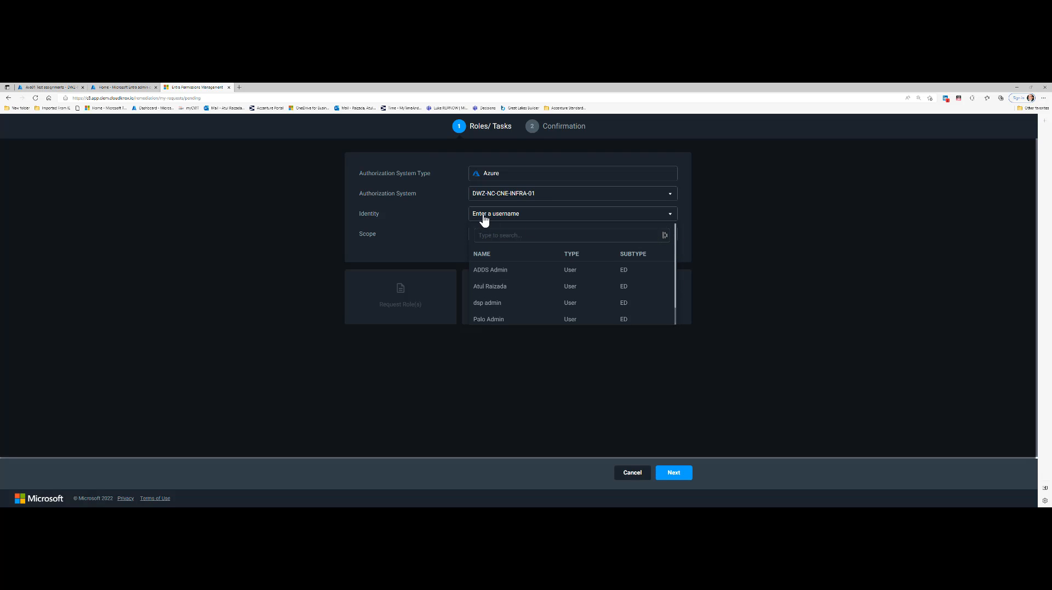
click(495, 311)
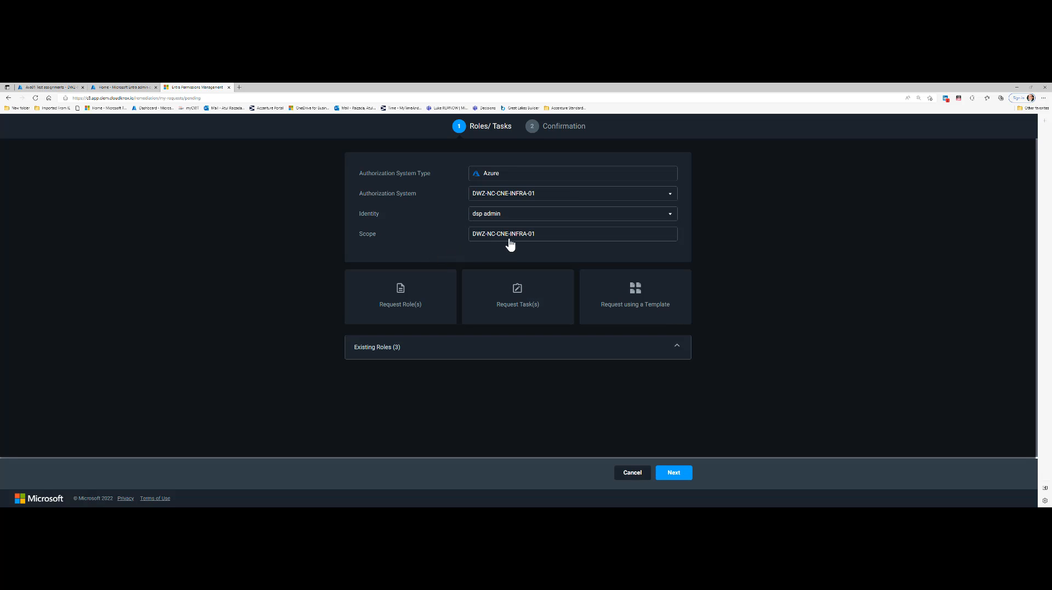
Filter the scope with 'ent' and set it to the ENTRA resource group.
click(475, 236)
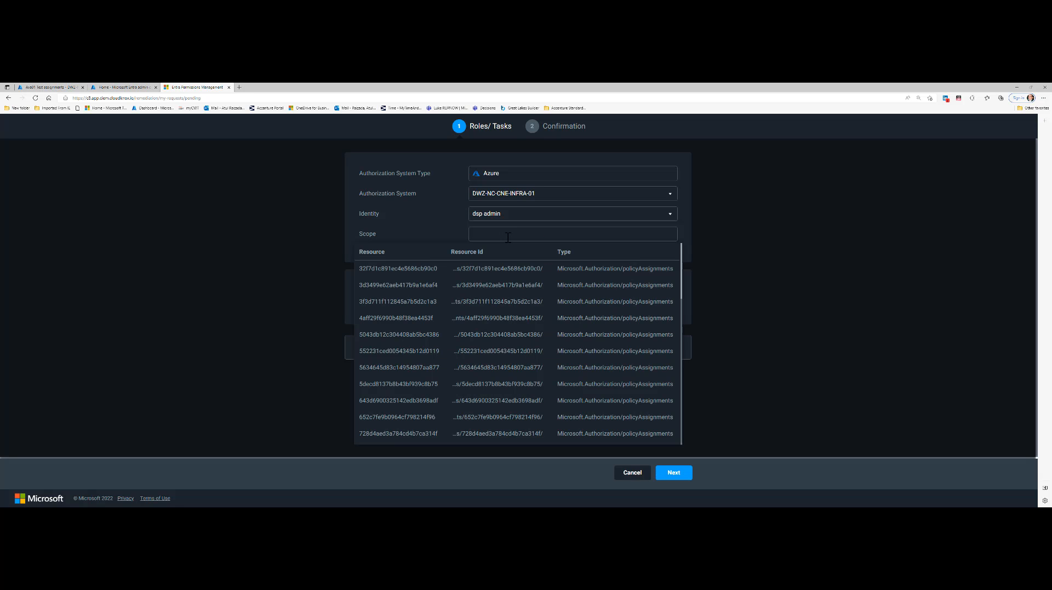
text(entra)
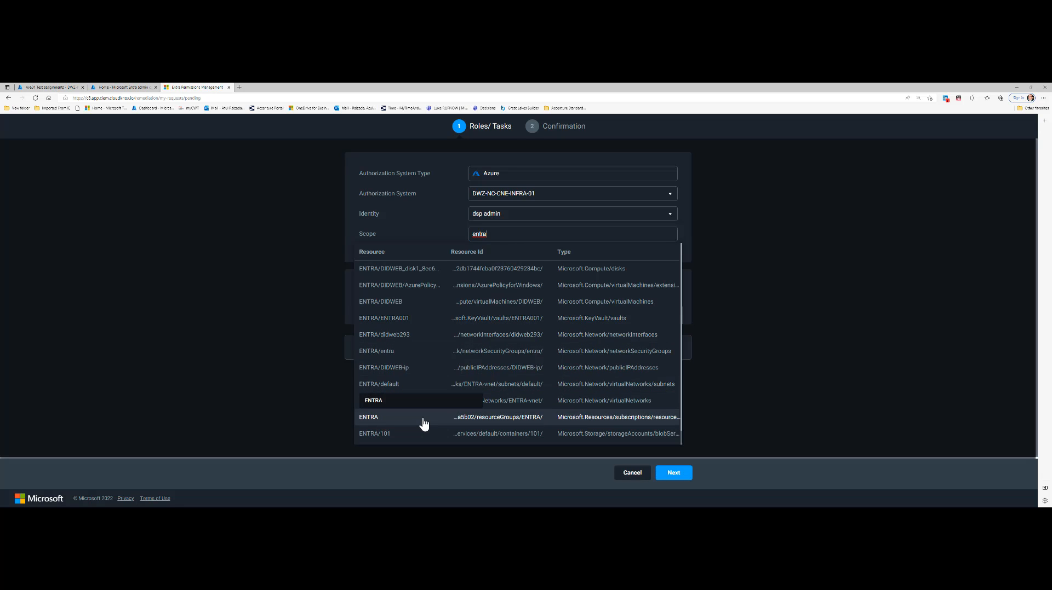
click(374, 421)
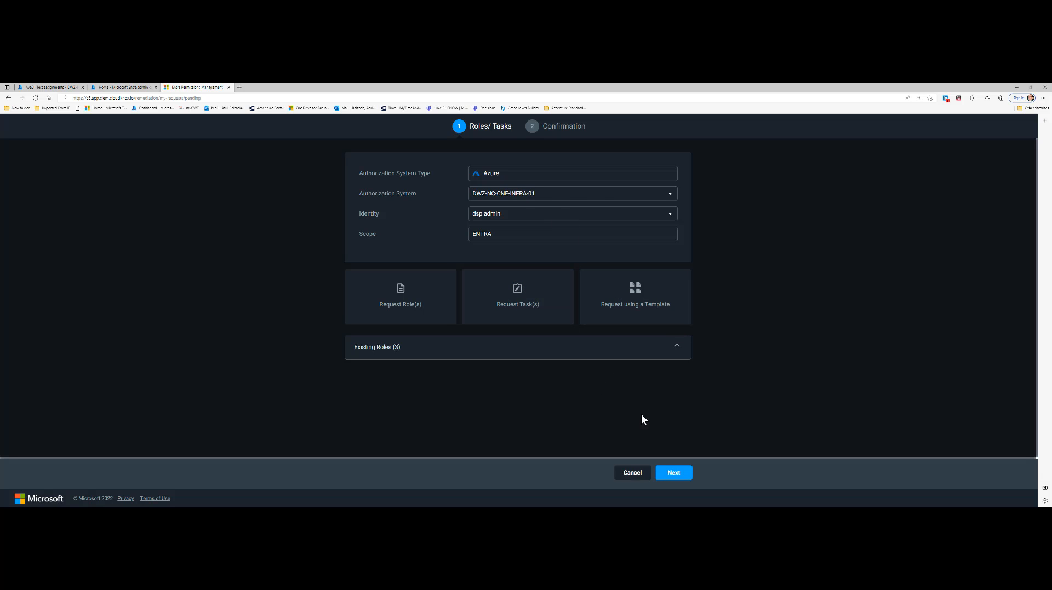
click(481, 218)
click(562, 427)
mouse_move(499, 513)
Switch to the requesting user's browser window and confirm which account is signed in.
key(alt+Tab)
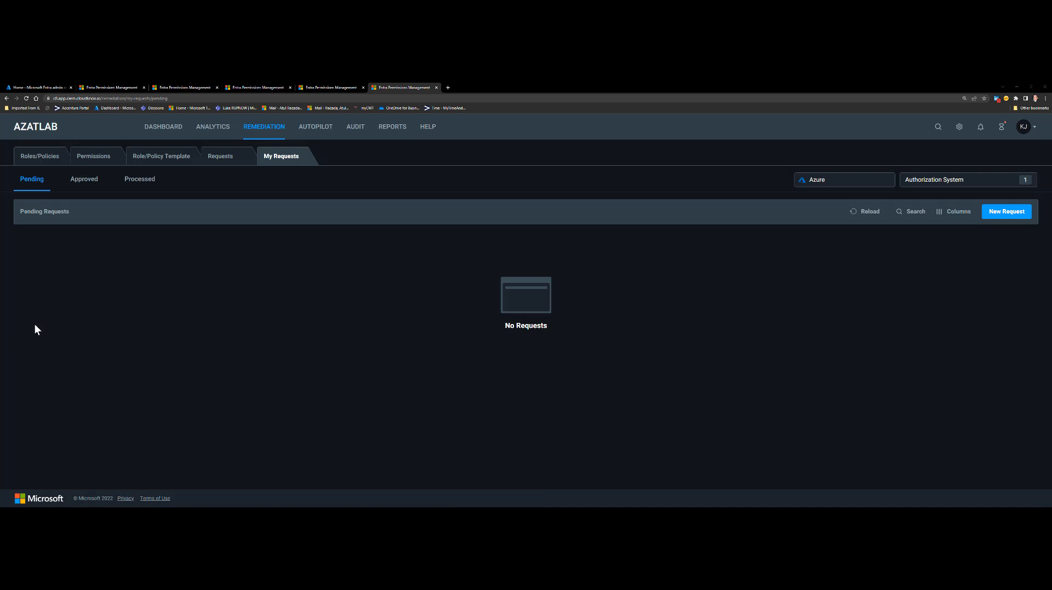
click(1033, 130)
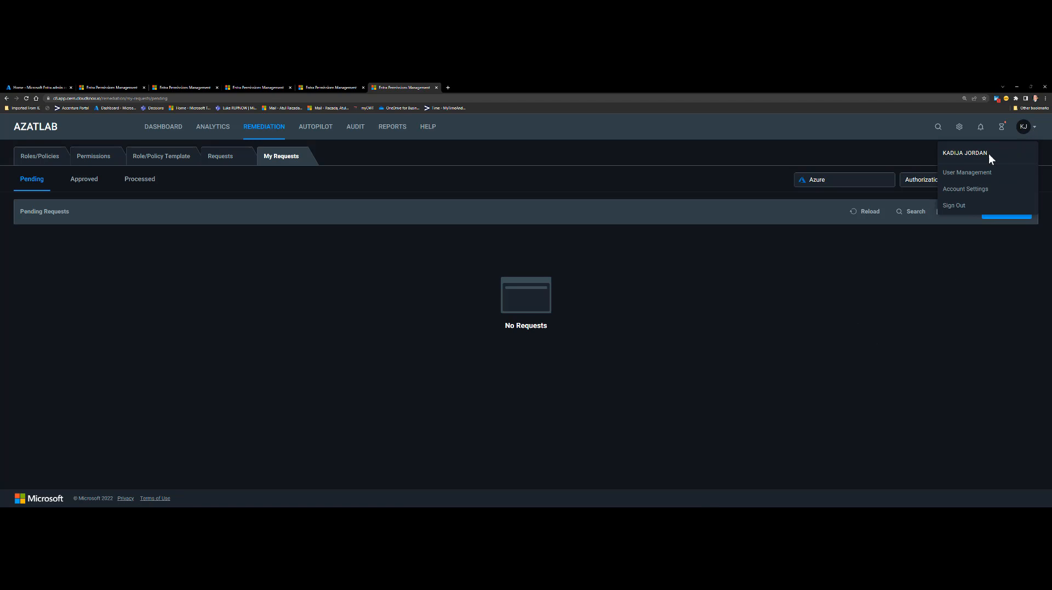
drag(989, 154, 929, 168)
click(922, 250)
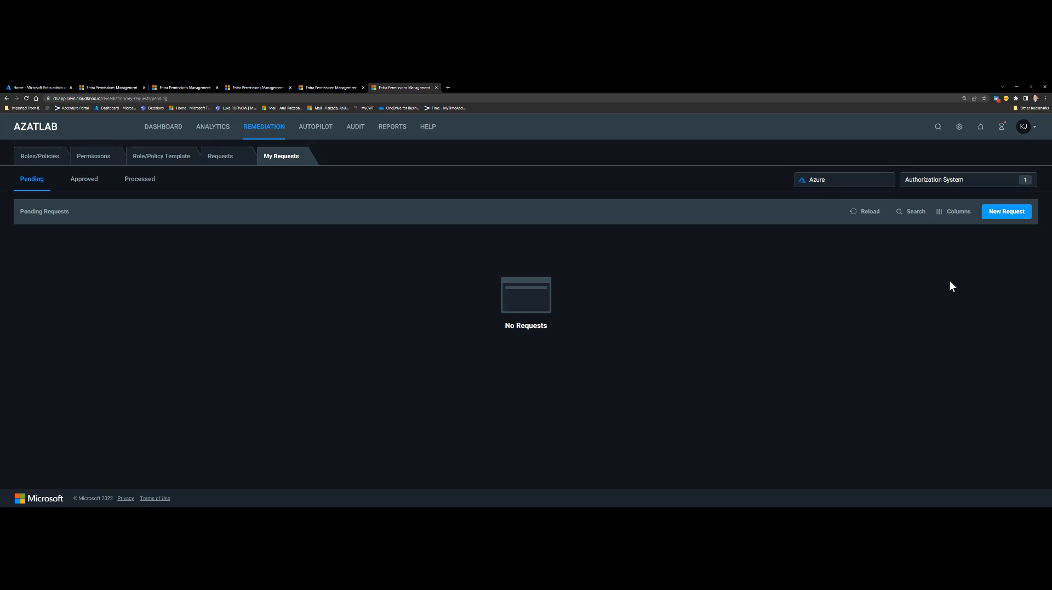
Start a new Azure request on DWZ-NC-CNE-INFRA-01 with the requesting user as identity.
click(1005, 212)
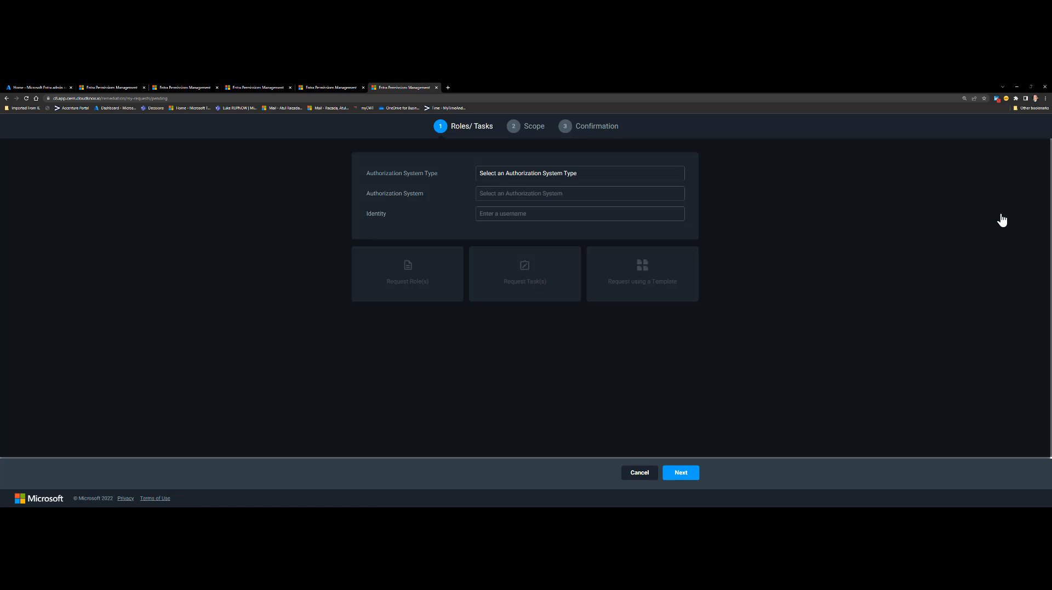
click(569, 177)
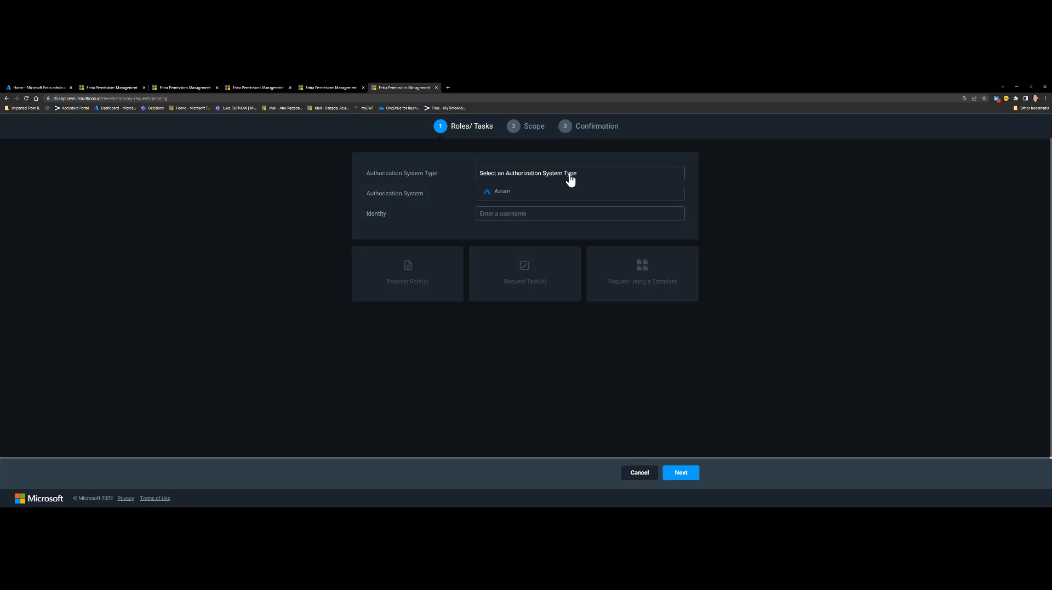
click(517, 192)
click(534, 195)
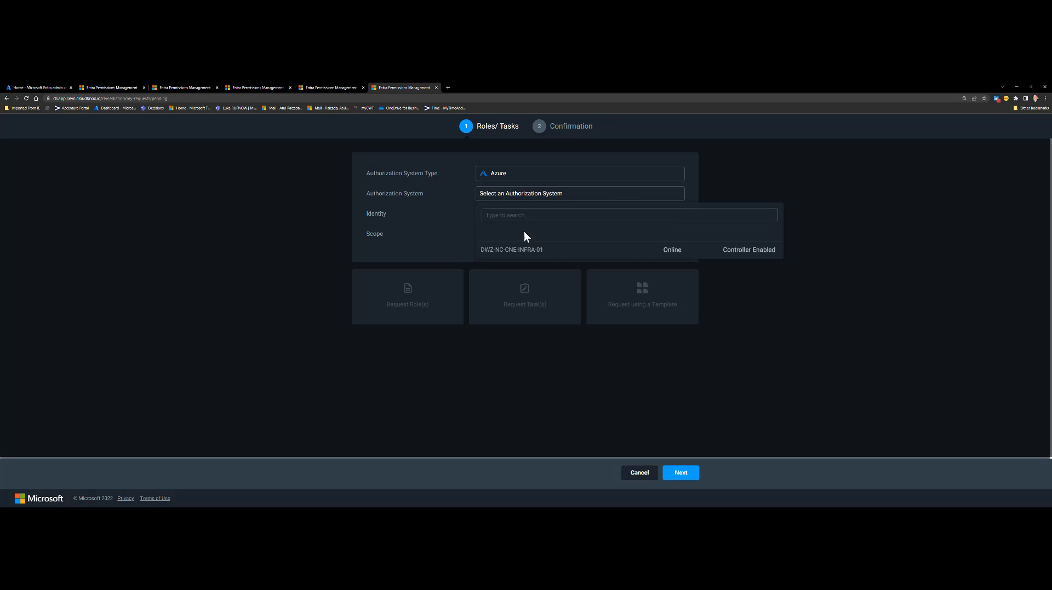
click(523, 251)
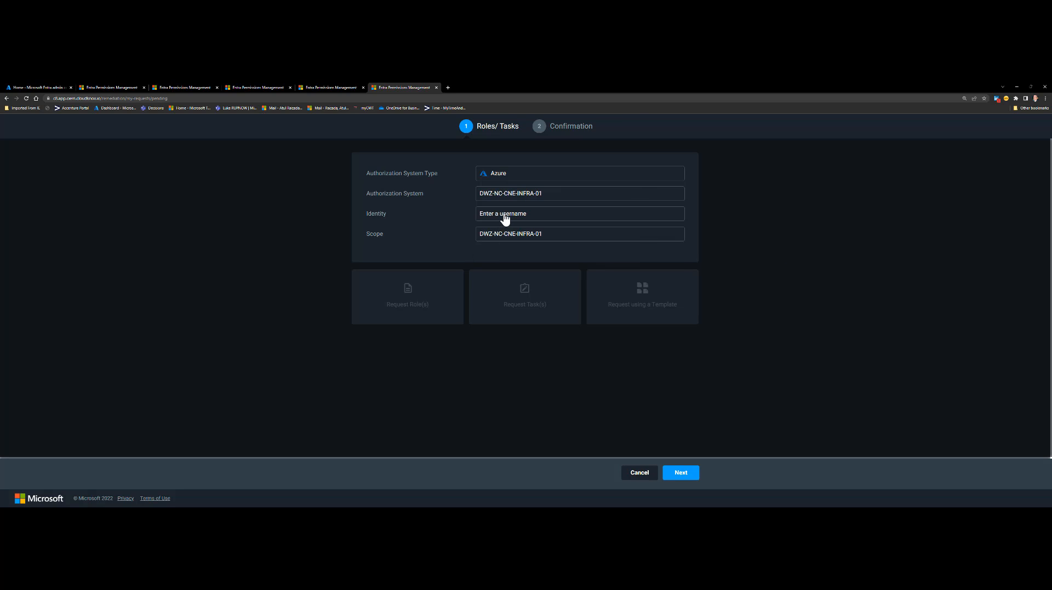
click(503, 218)
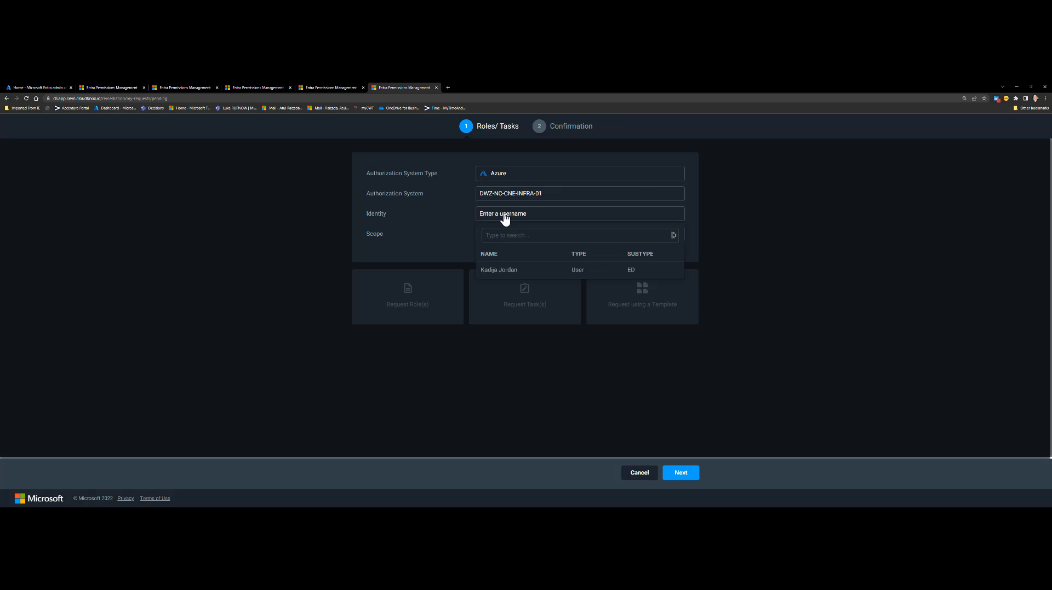
click(502, 276)
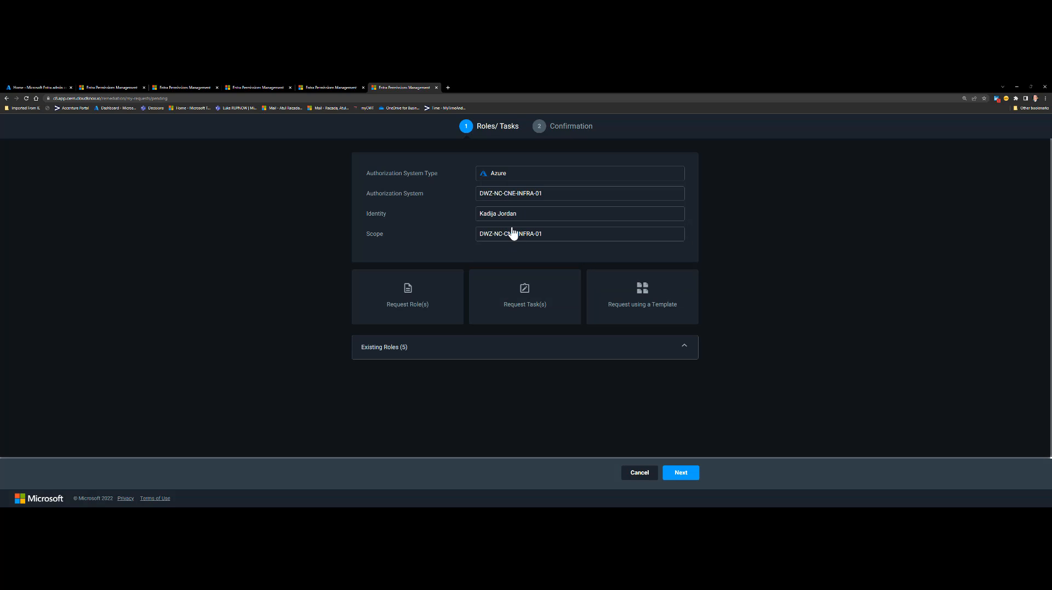
Scope the request to ENTRA, add the Backup Contributor role, and continue to Confirmation.
click(540, 236)
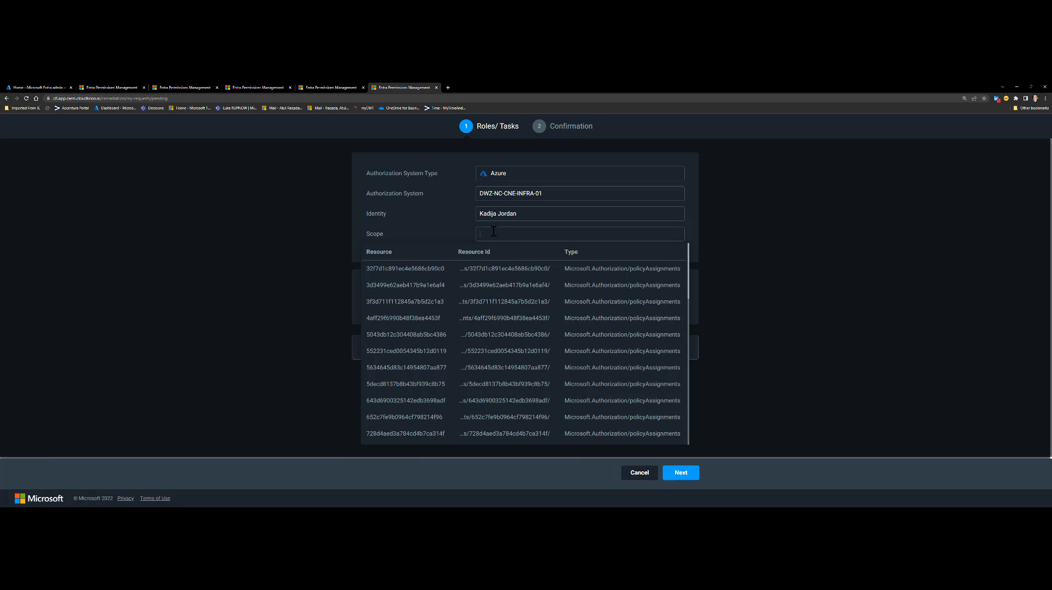
text(entra)
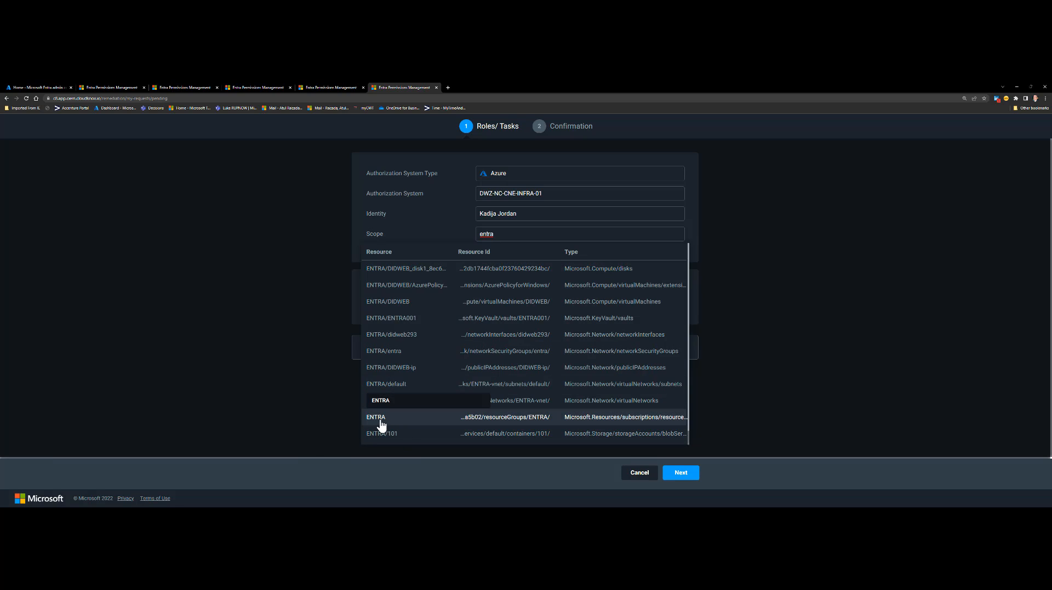
click(382, 423)
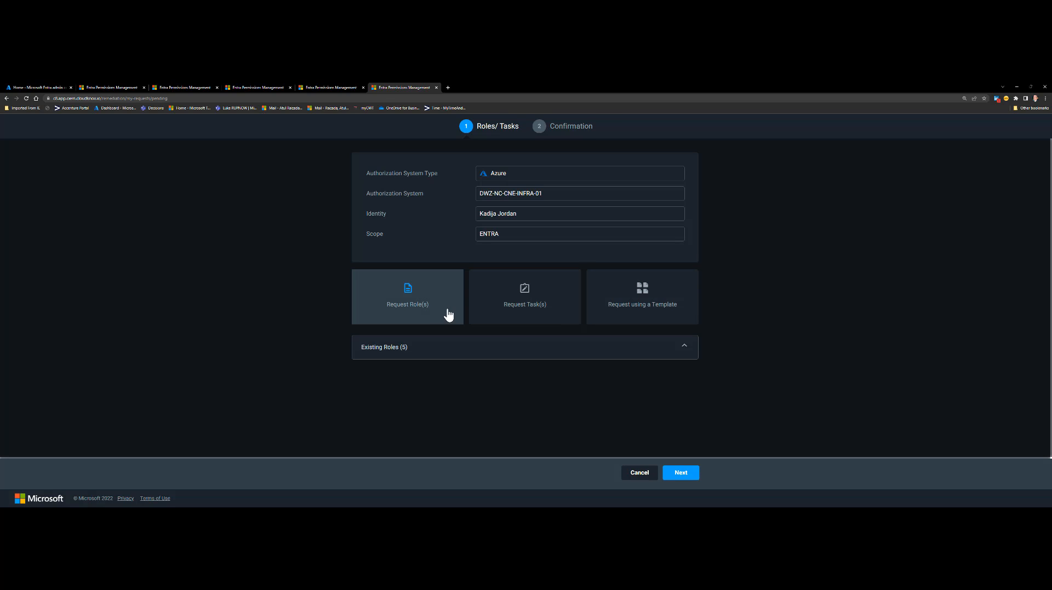
click(410, 296)
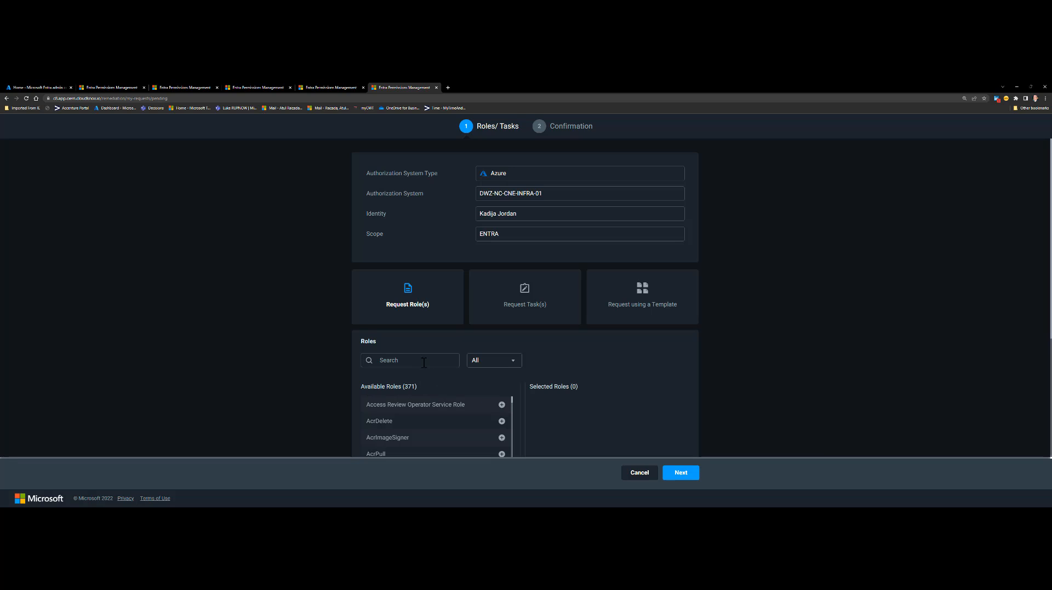
scroll(469, 409, down, 2)
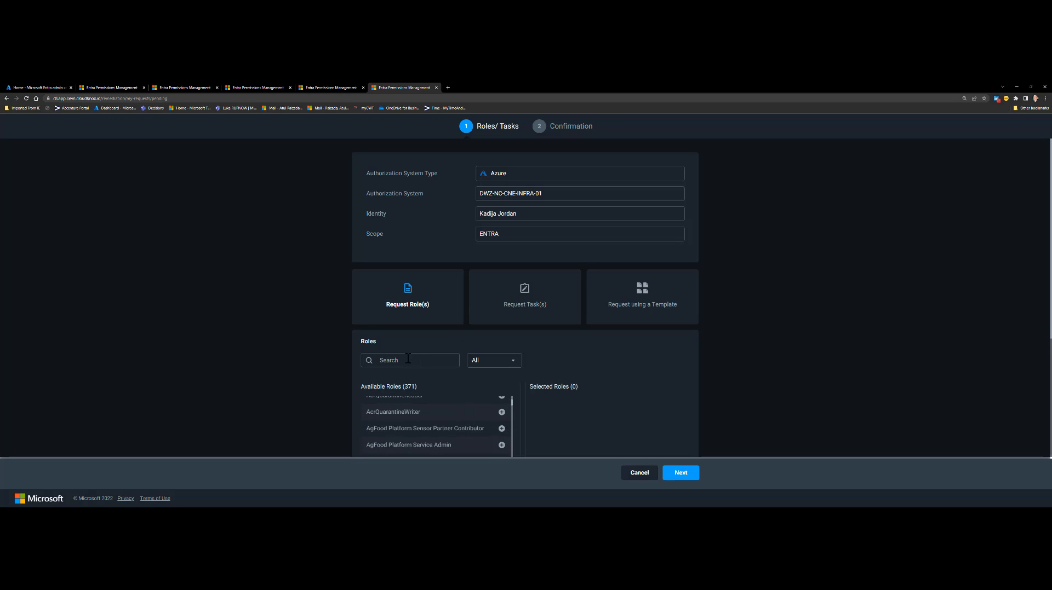
text(backu)
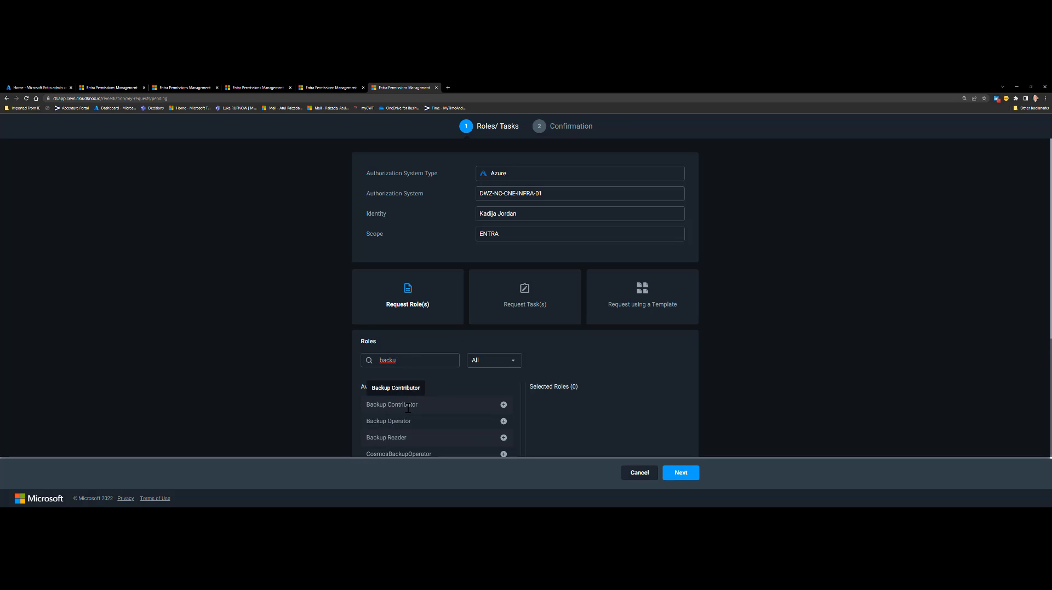
click(503, 405)
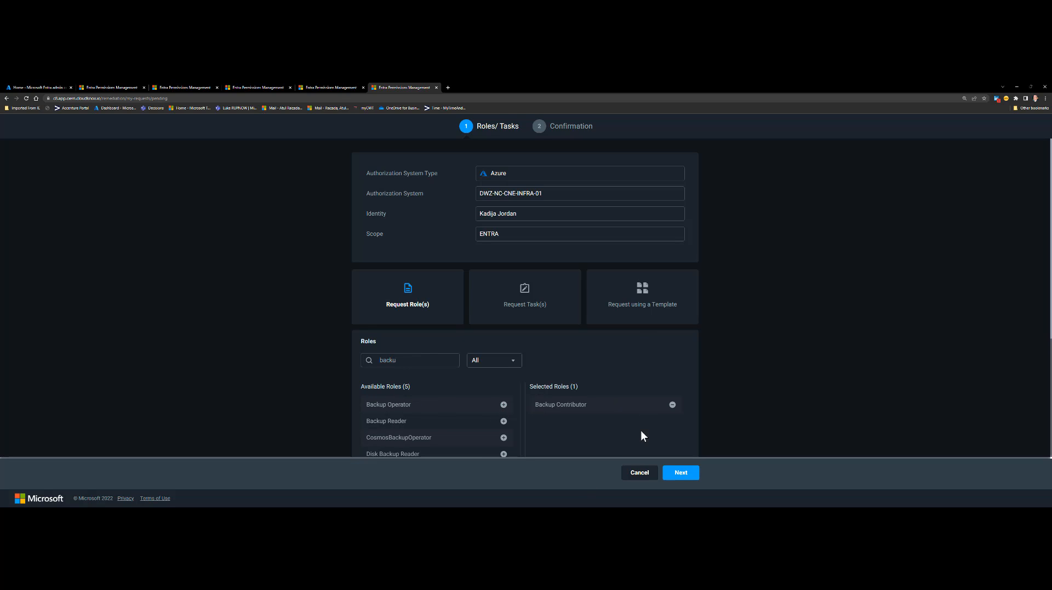
scroll(653, 366, down, 2)
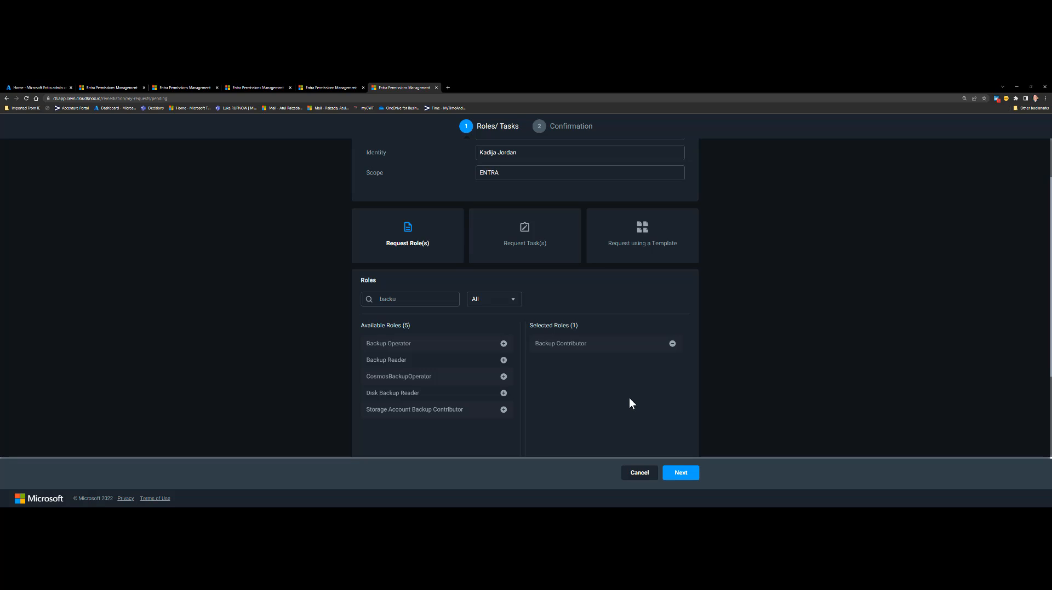
click(681, 474)
Enter the summary 'Testing Entra Permission on Demand', review the selected scope, and submit.
click(454, 183)
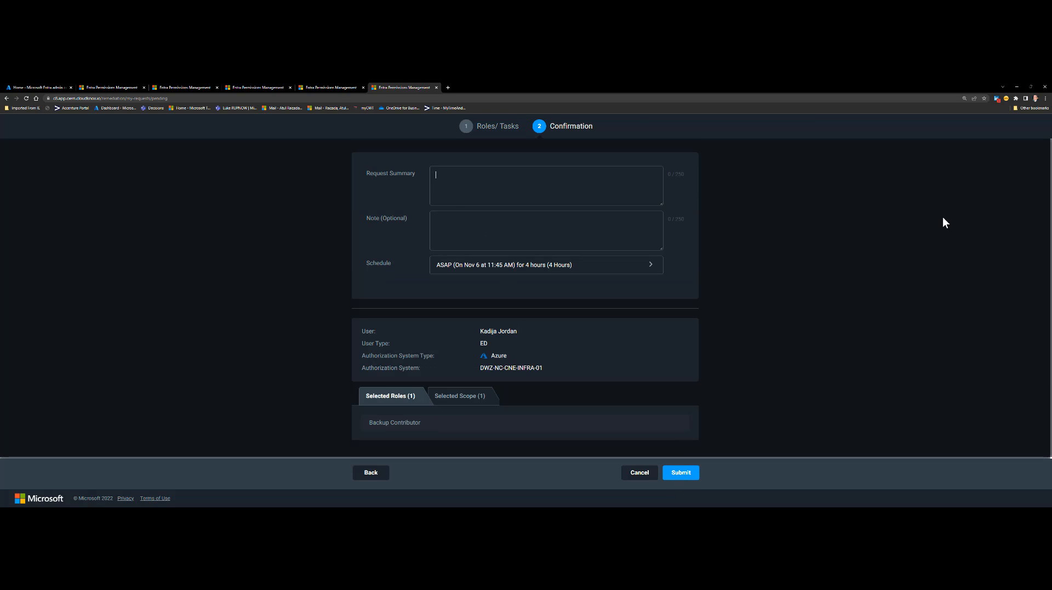
text(Testing Entra Permission on Demand)
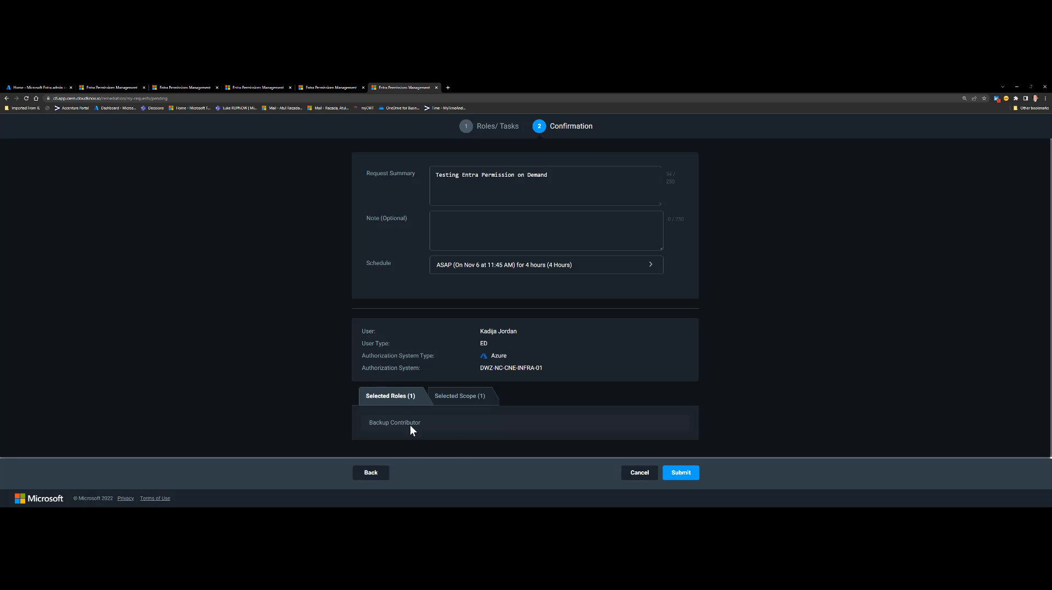
click(450, 399)
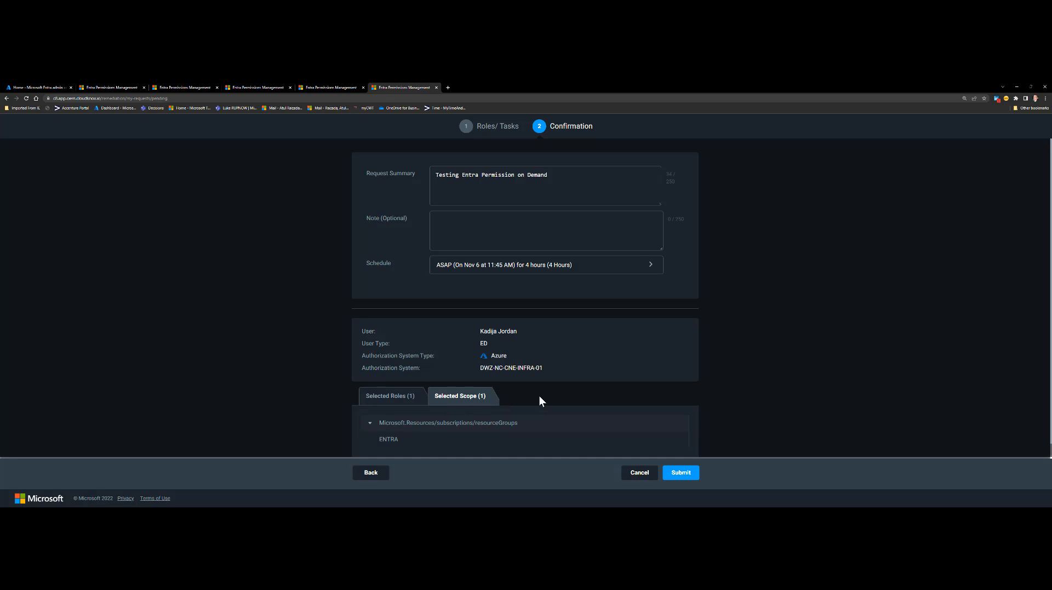
drag(524, 423, 412, 424)
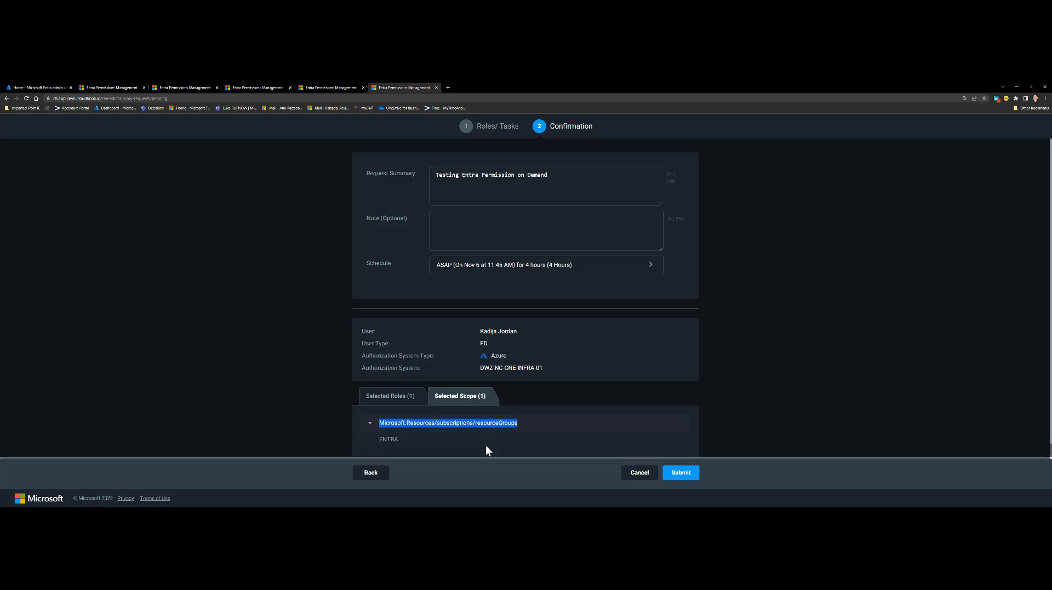
scroll(663, 401, down, 1)
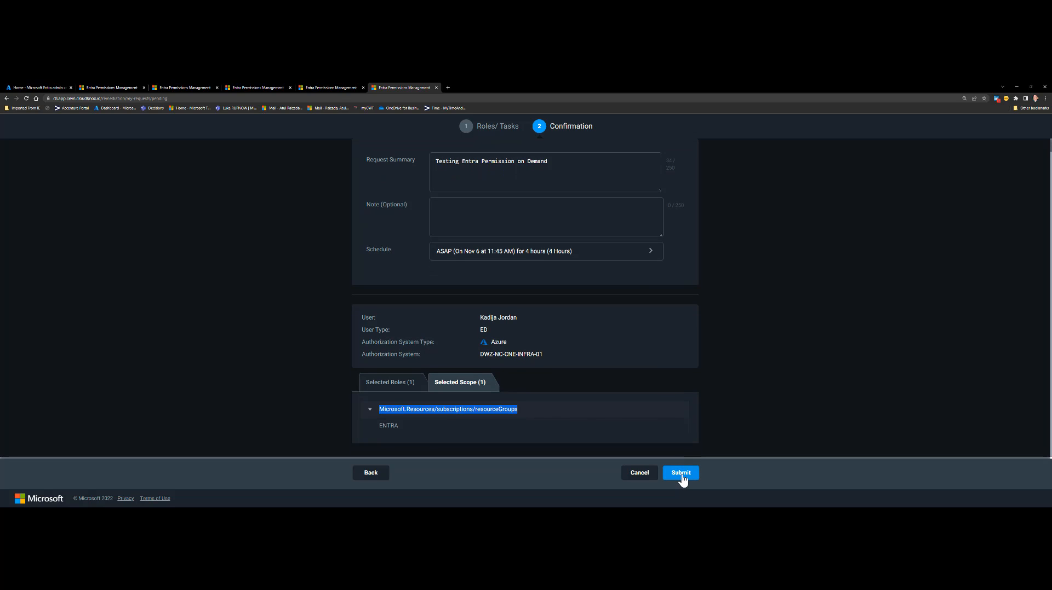
click(681, 476)
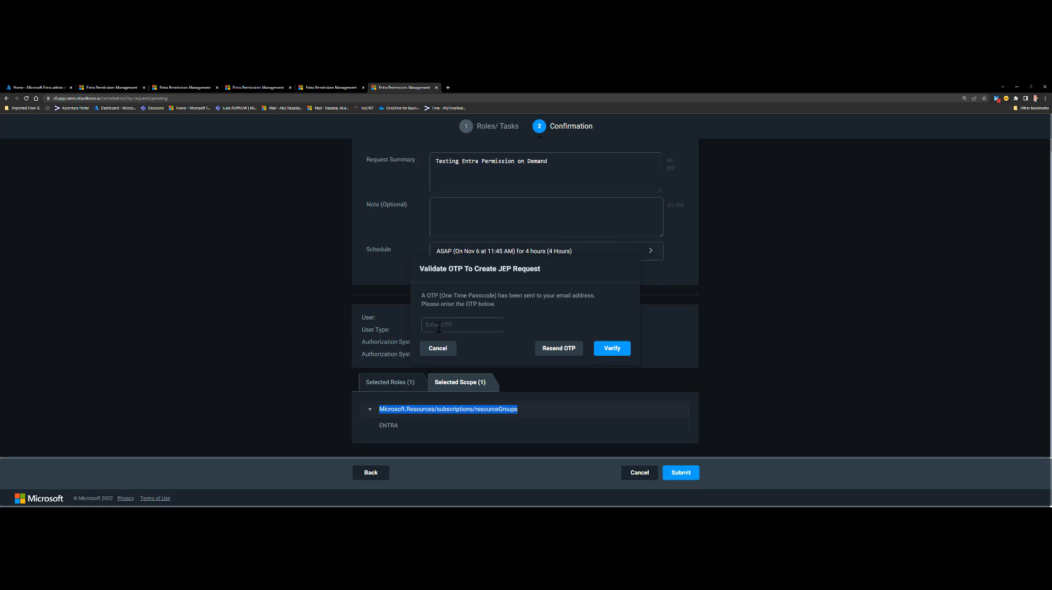
Copy the one-time passcode from the Outlook email, enter it, and verify to create the request.
click(458, 327)
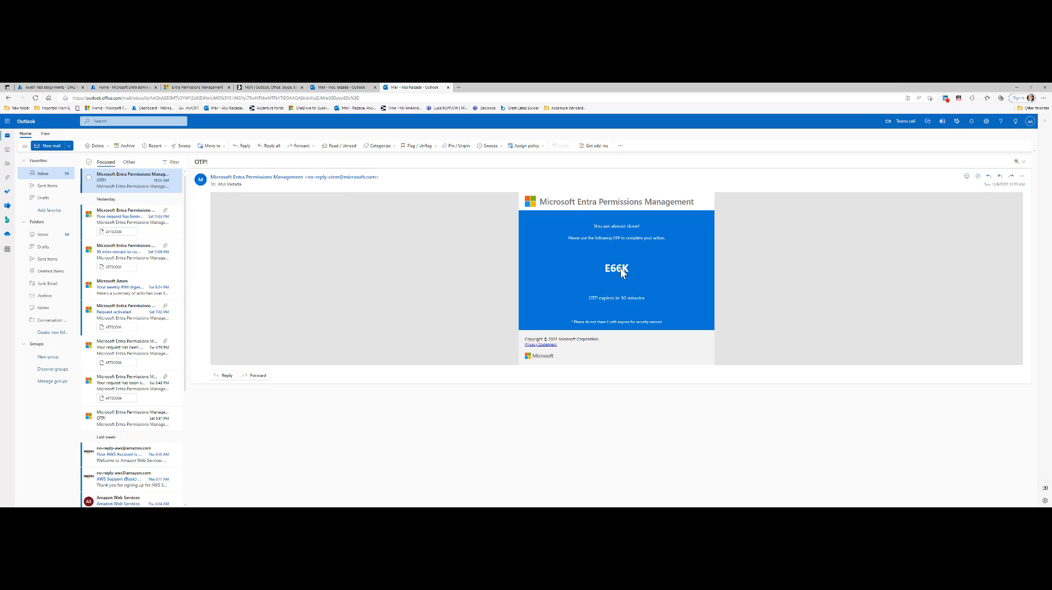
drag(590, 267, 629, 270)
click(123, 87)
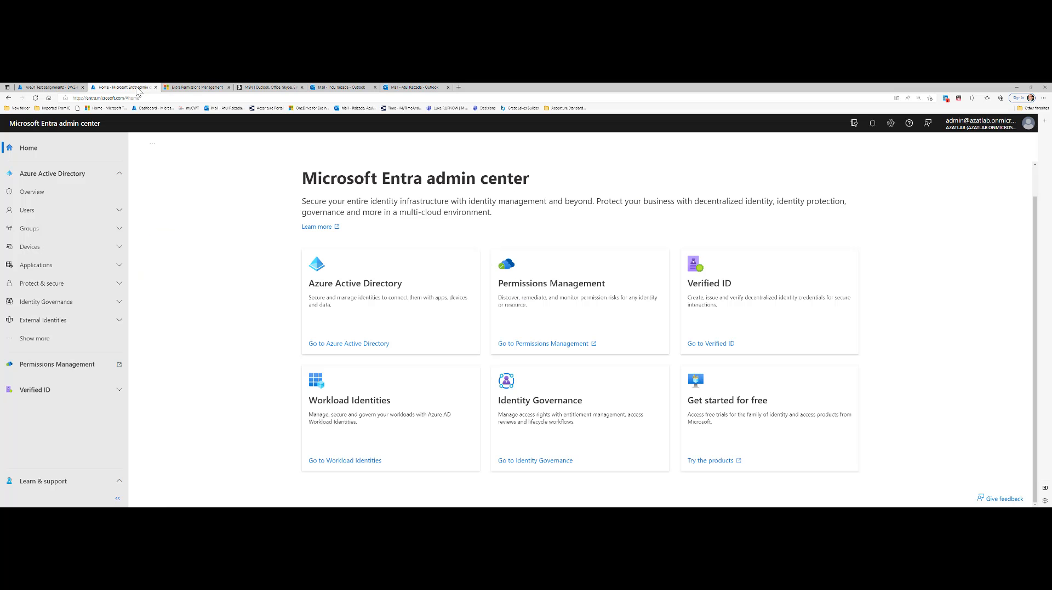
click(207, 89)
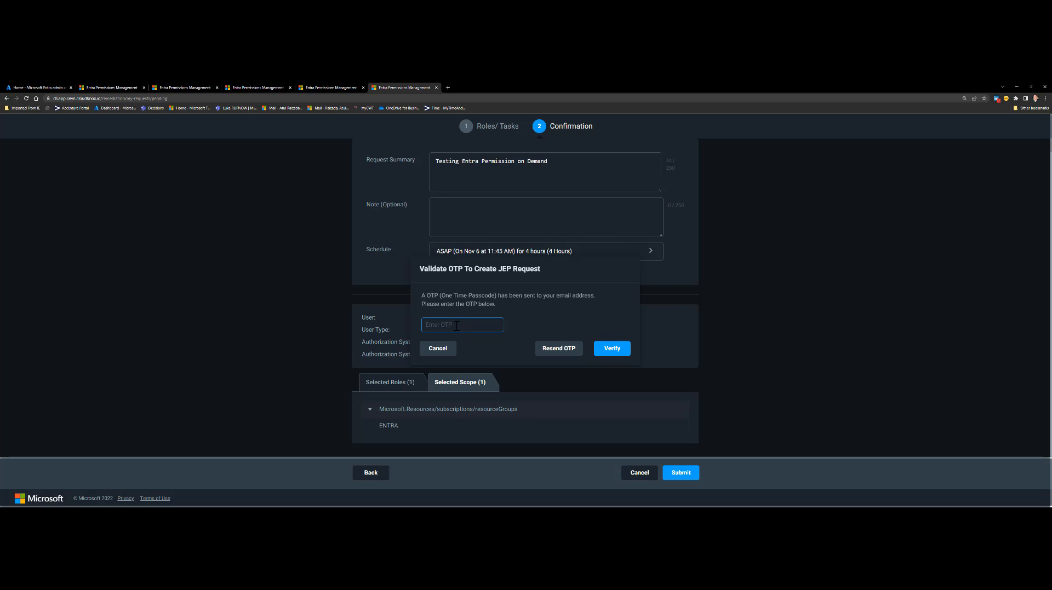
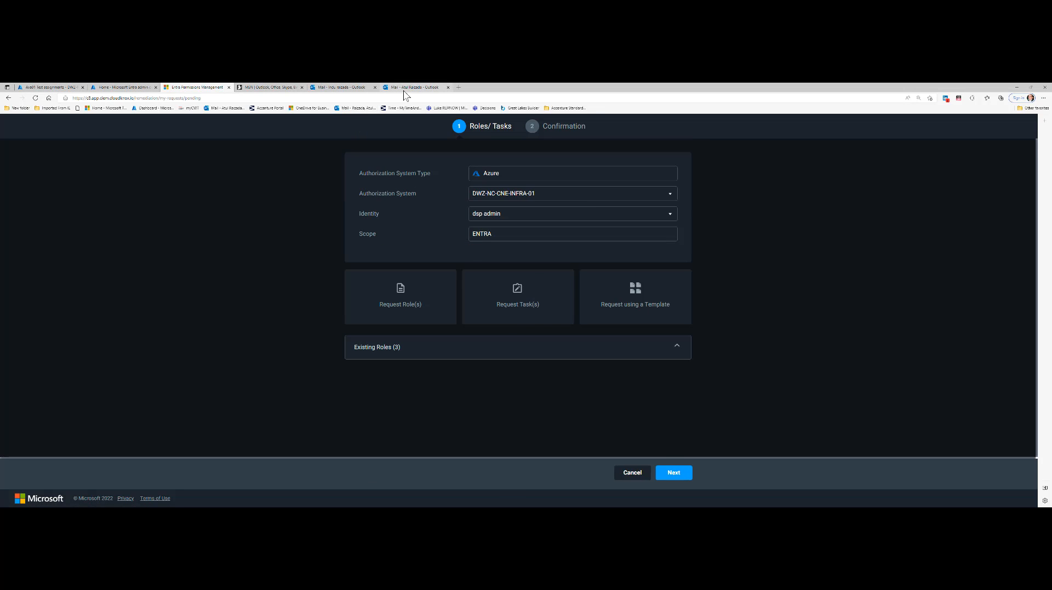
click(403, 89)
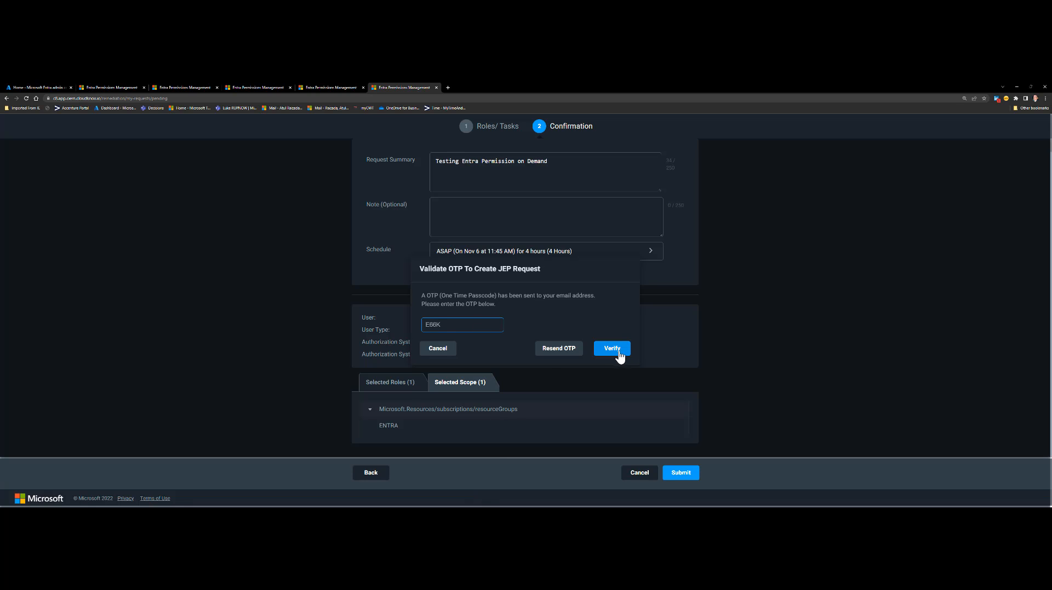
click(618, 354)
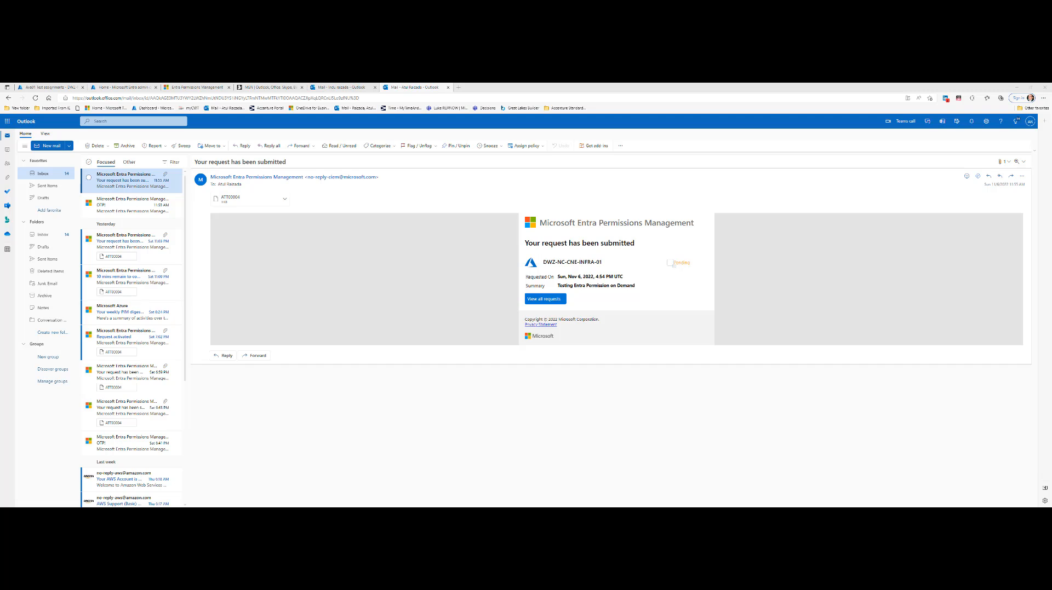
Switch to the Permissions Management Pending requests list showing the new request.
click(197, 88)
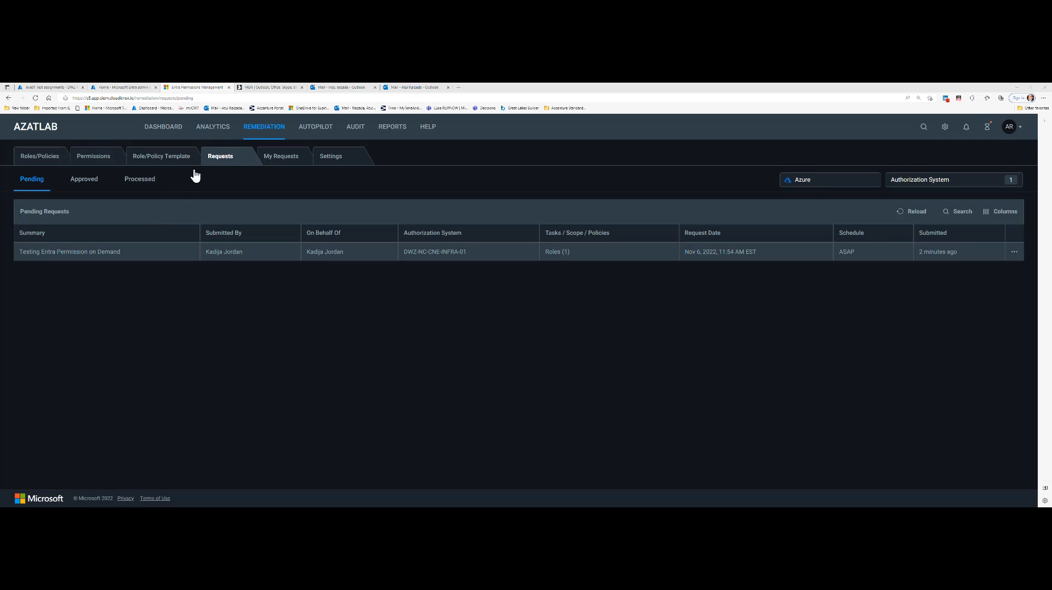
Approve 'Testing Entra Permission on Demand' using the emailed passcode, then view the Approved requests.
mouse_move(63, 256)
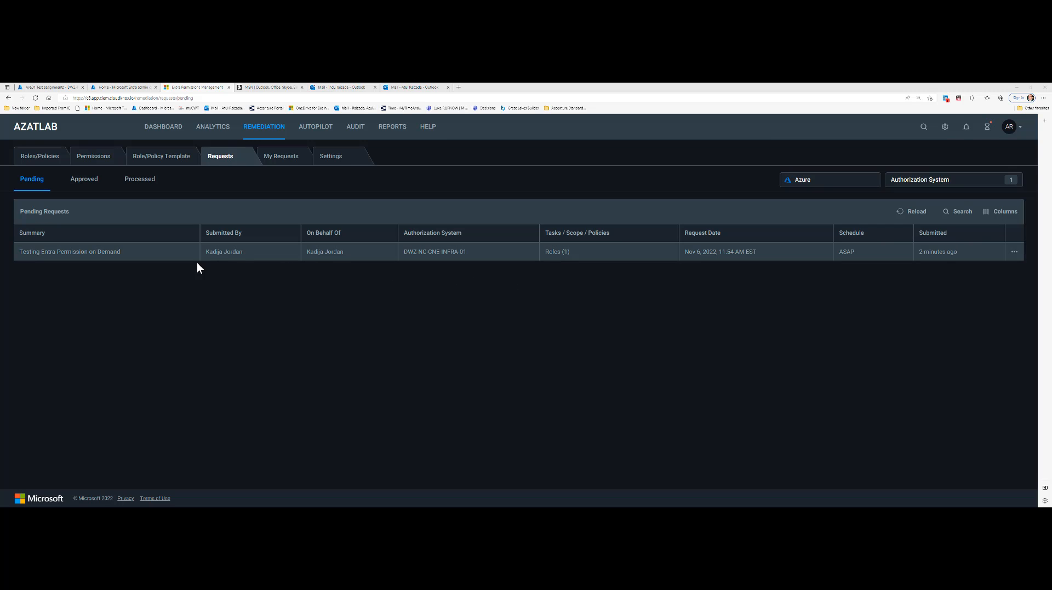
click(149, 255)
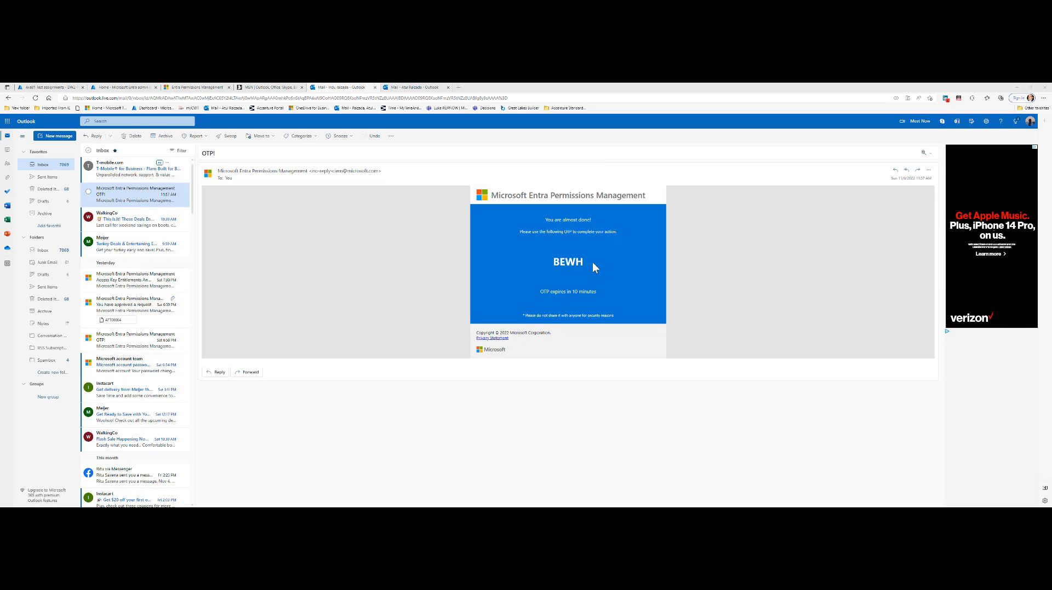
click(197, 89)
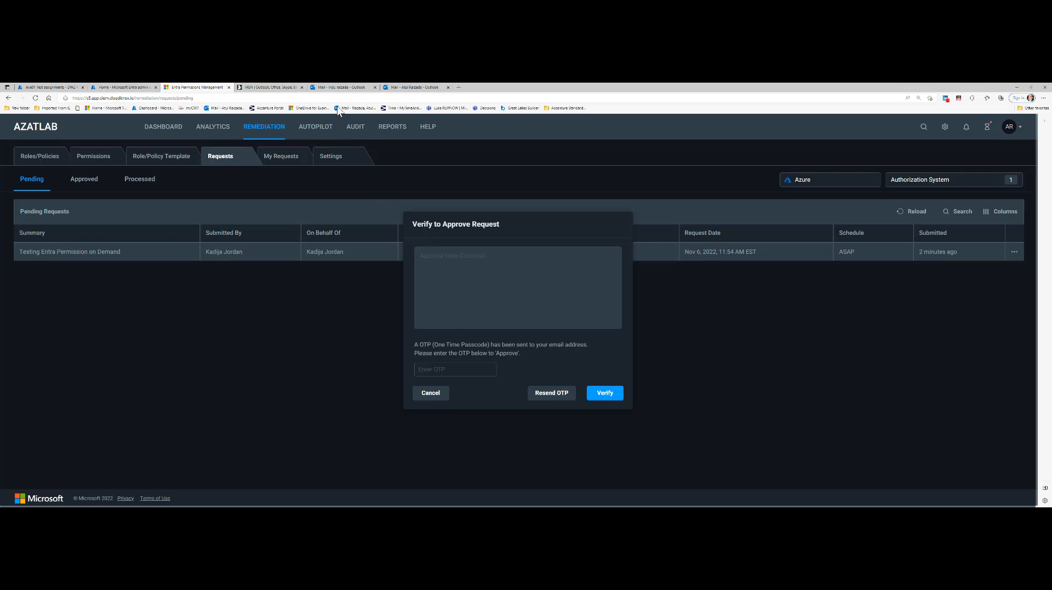
click(357, 89)
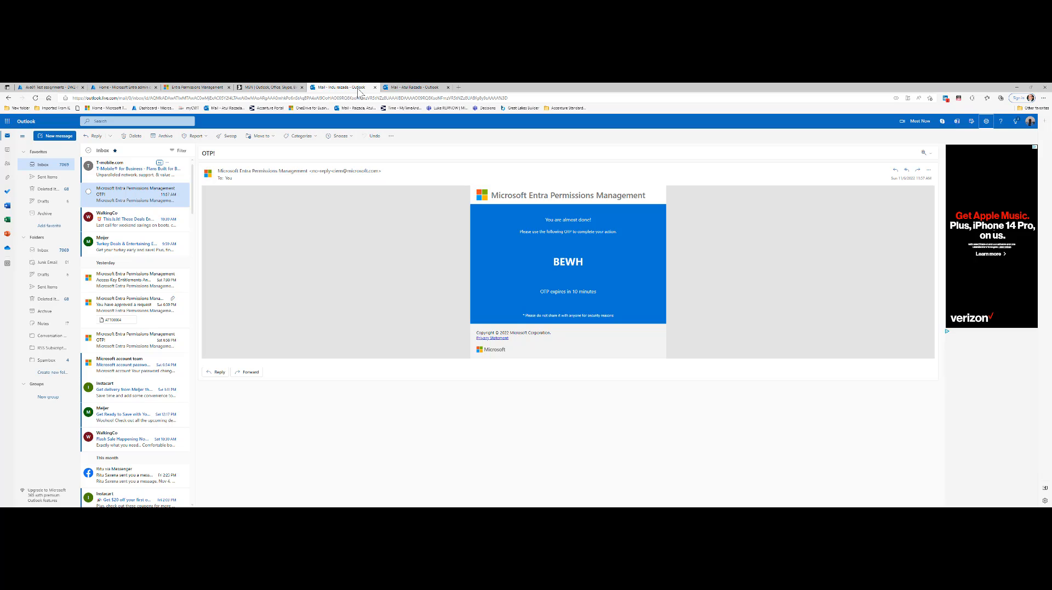
click(197, 88)
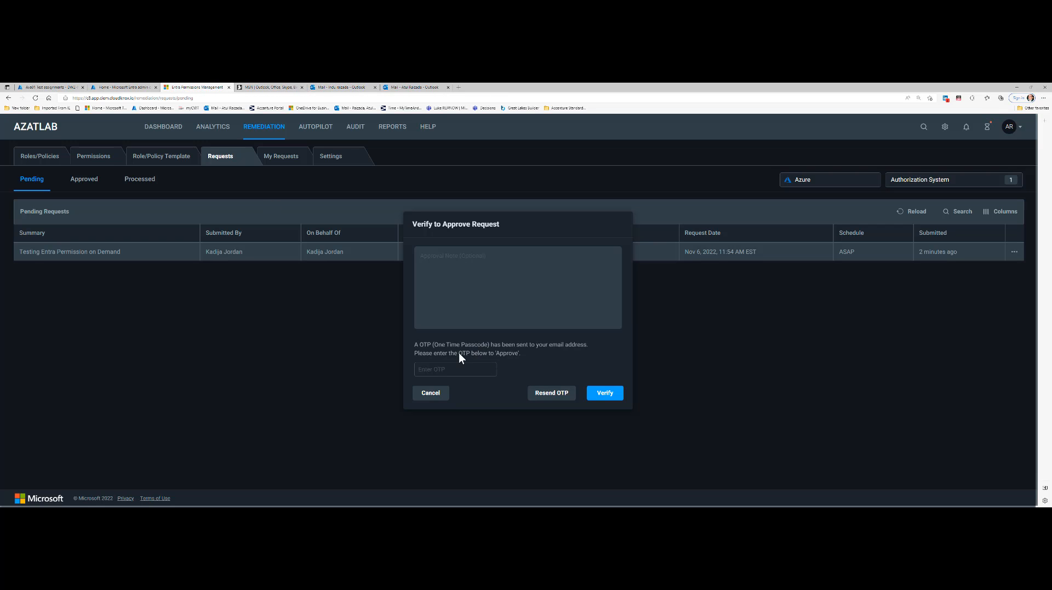
click(436, 370)
click(612, 398)
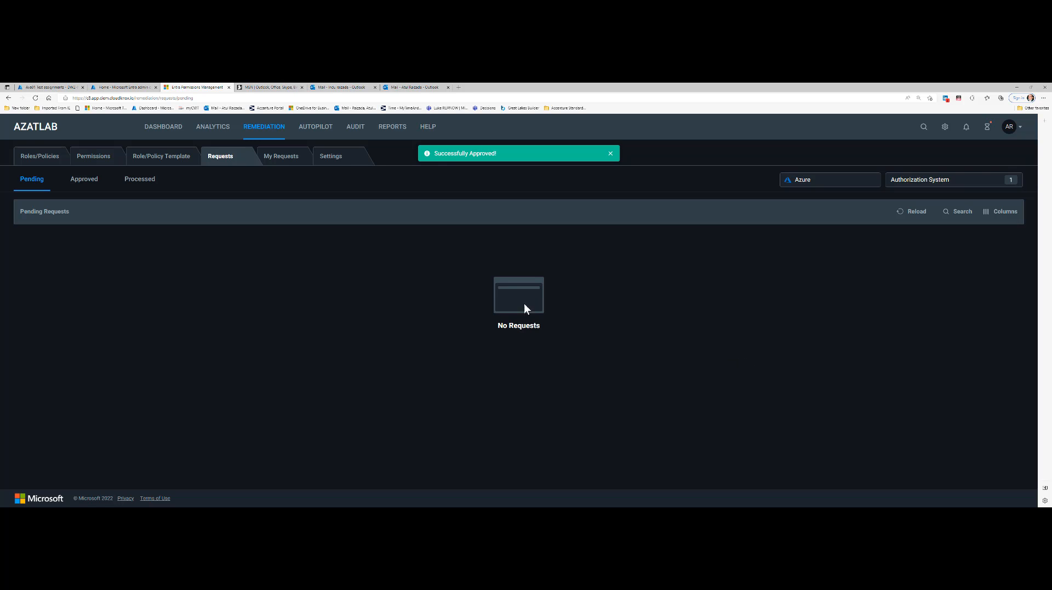
click(92, 184)
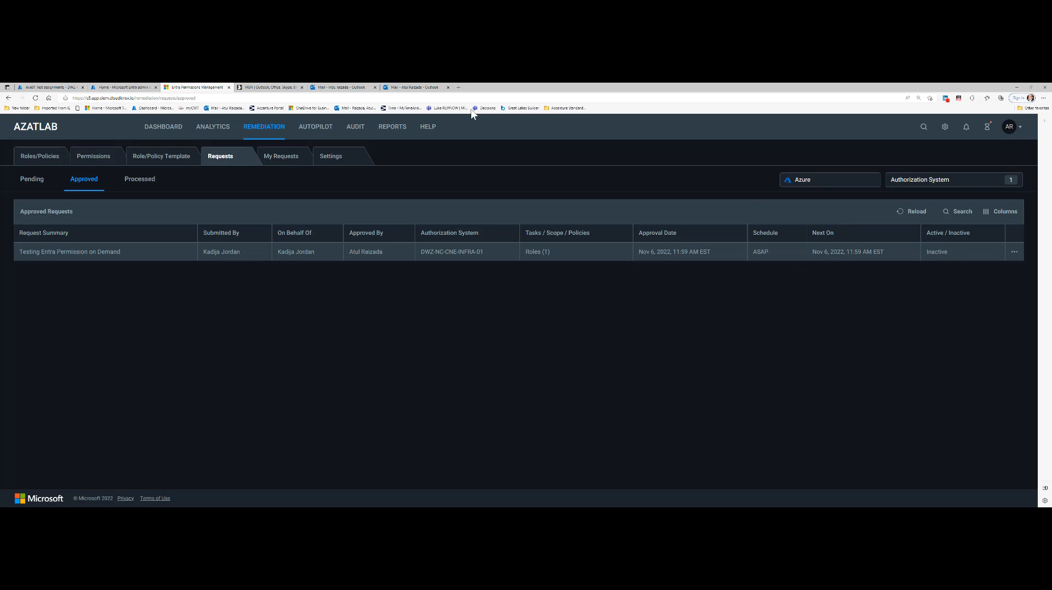
click(422, 88)
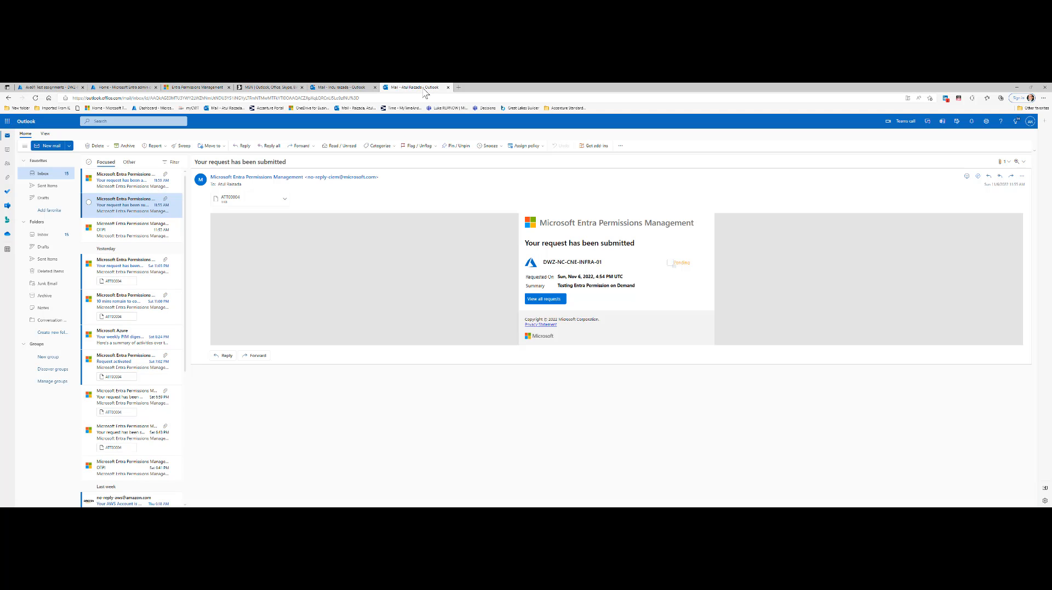
click(130, 186)
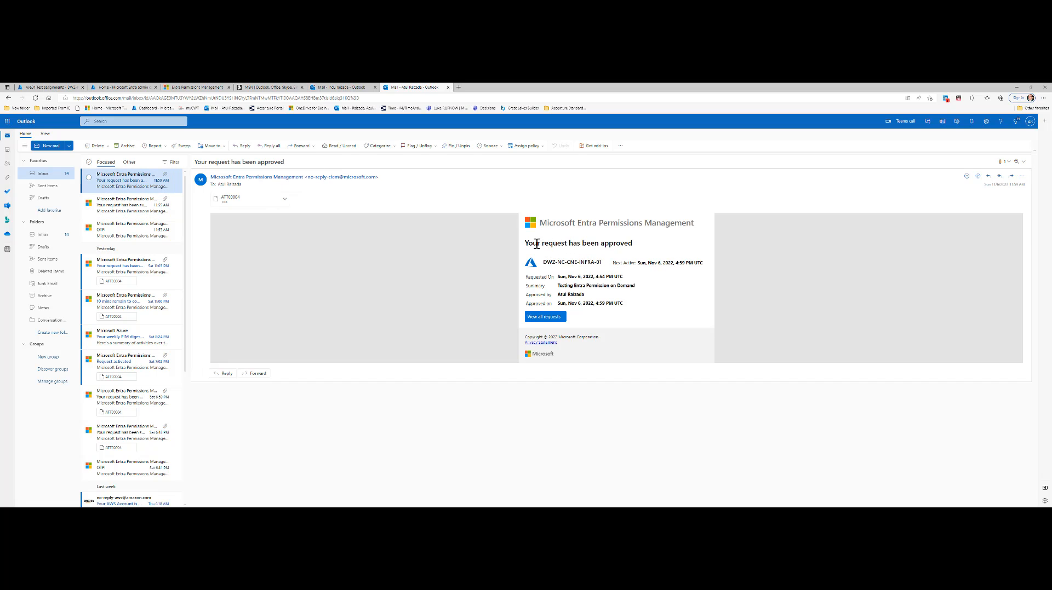
drag(526, 243, 640, 308)
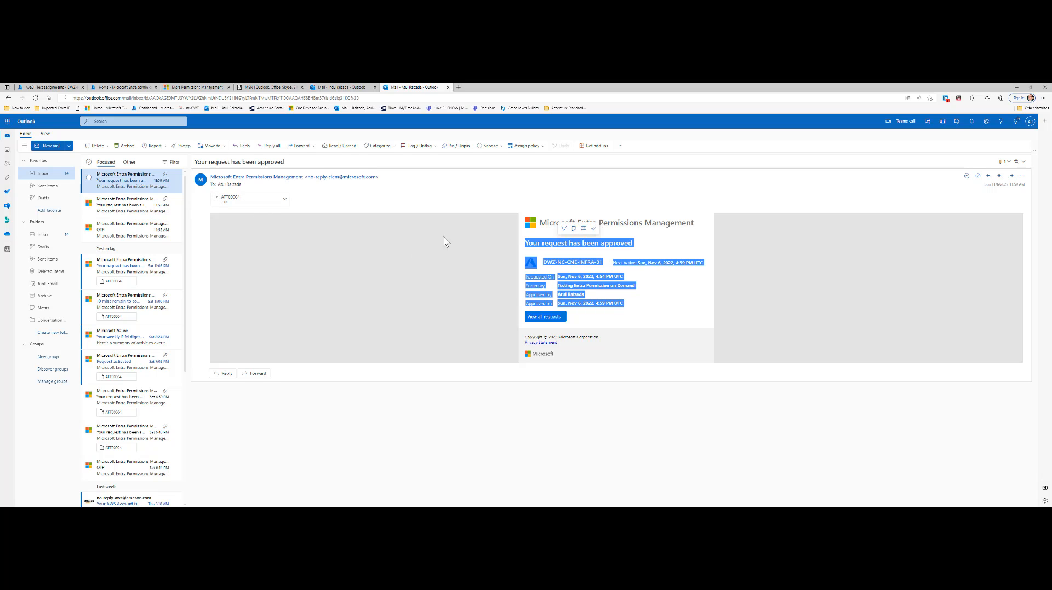
click(332, 88)
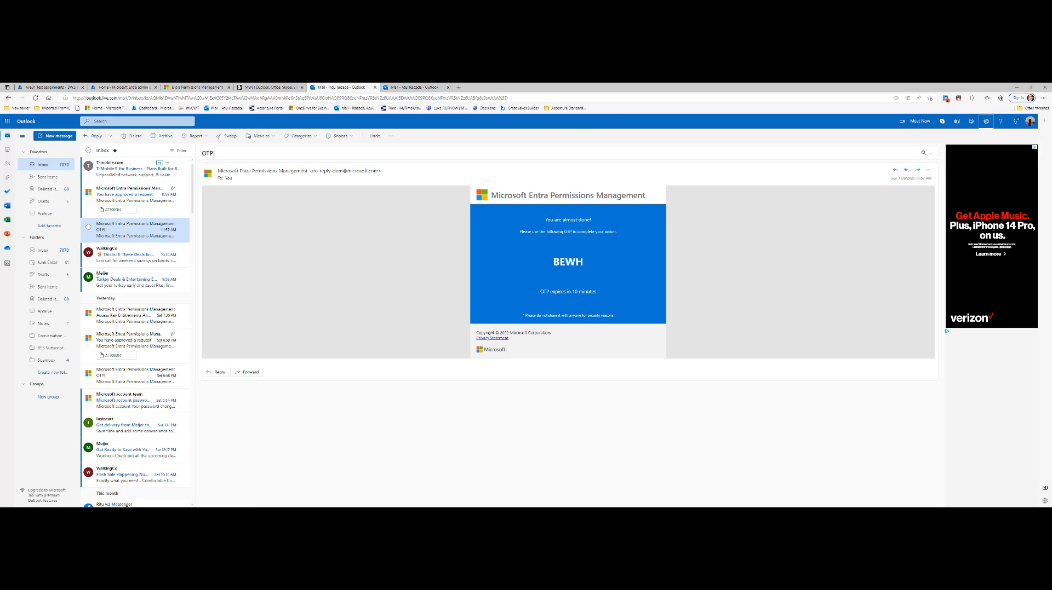
click(137, 195)
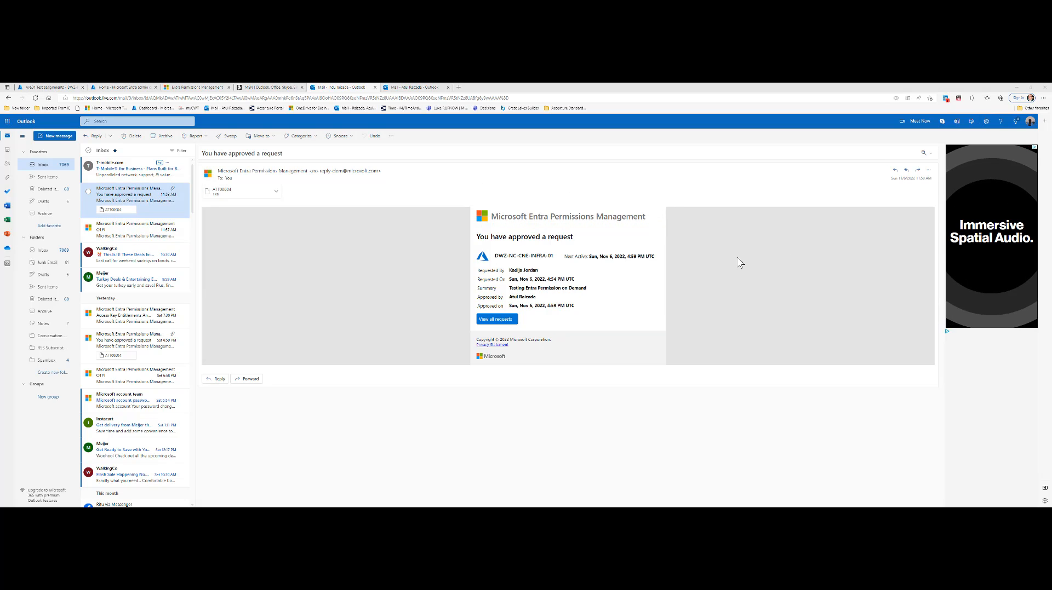
drag(477, 237, 630, 255)
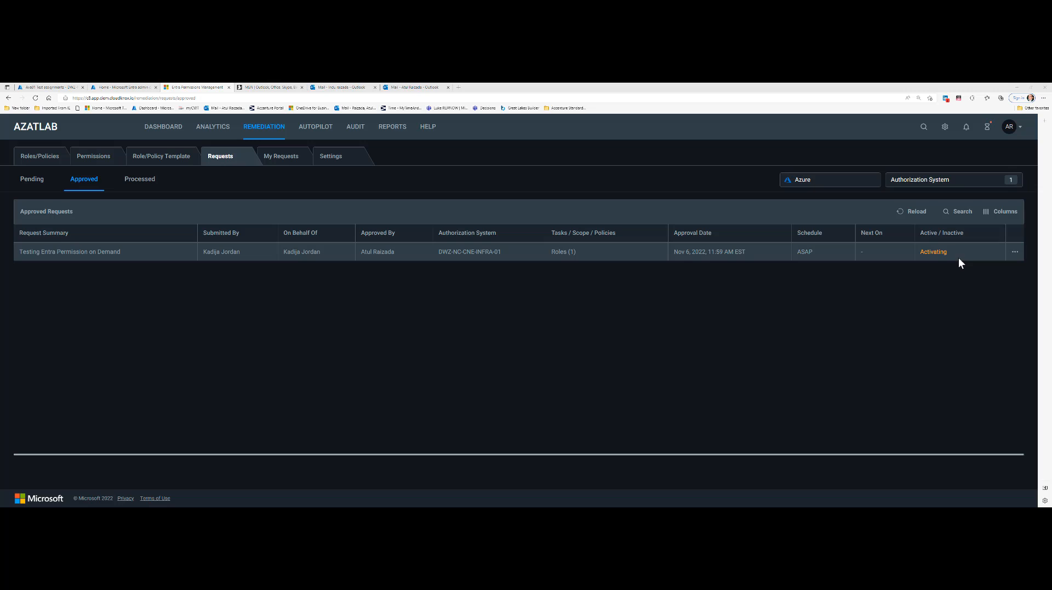
drag(947, 252, 921, 253)
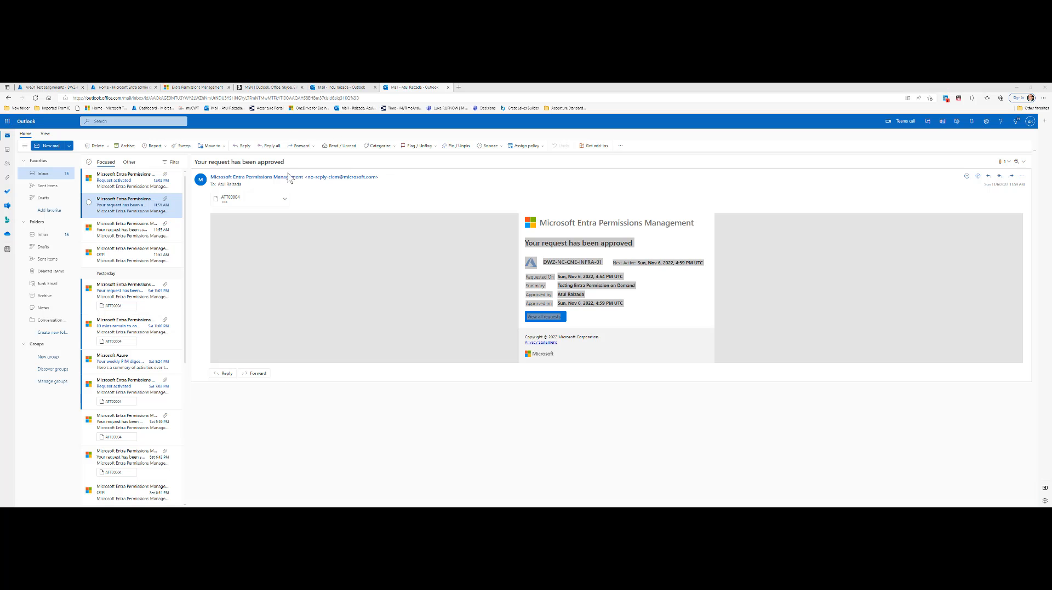
Read the Request activated email, then reload the approved requests page in Permissions Management.
click(136, 183)
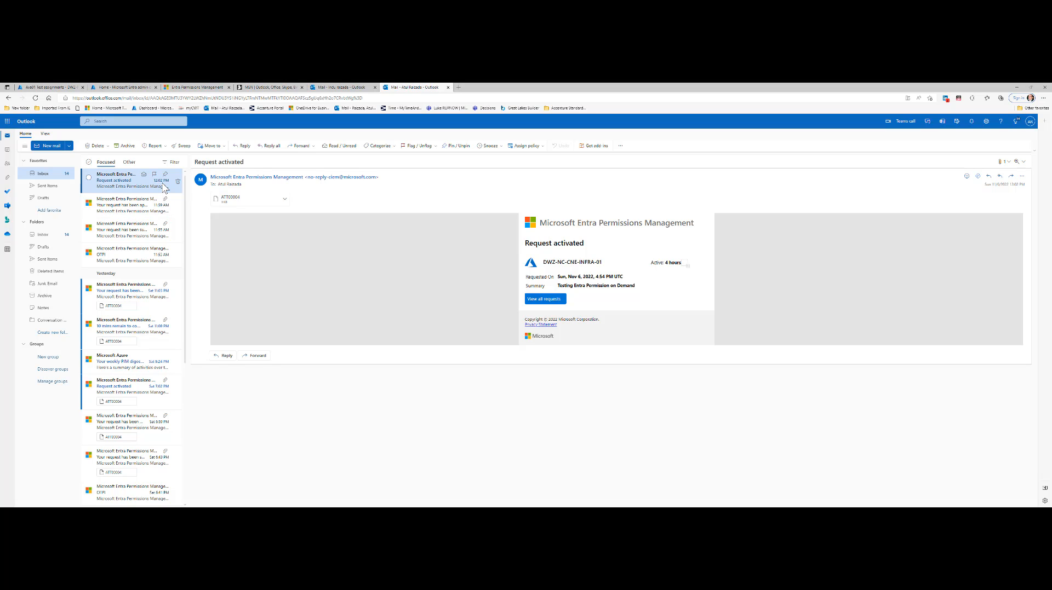
click(189, 87)
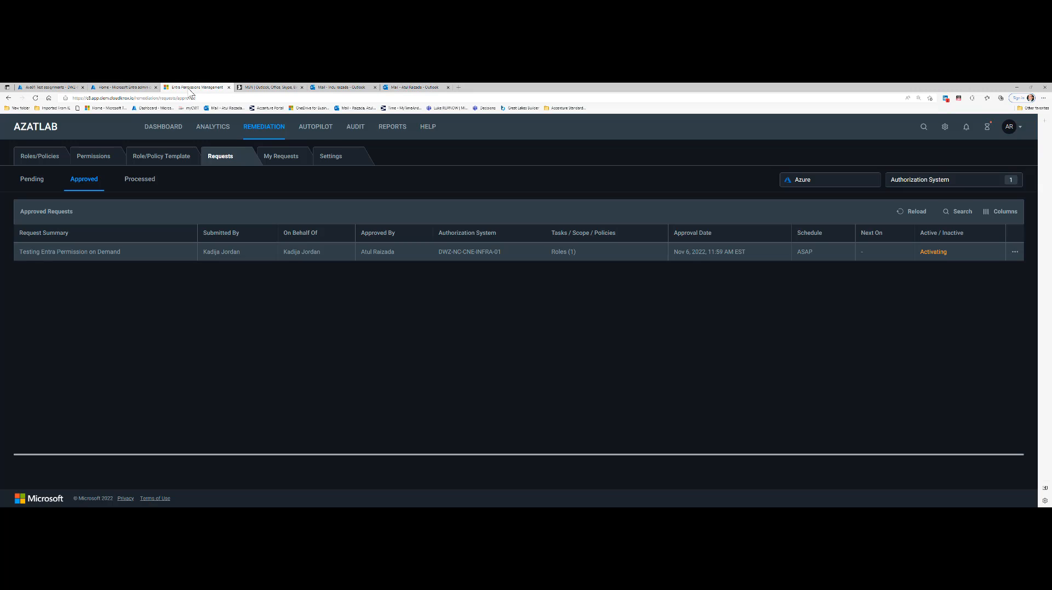
click(268, 97)
key(Return)
Open Access control (IAM) for the ENTRA resource group.
click(52, 87)
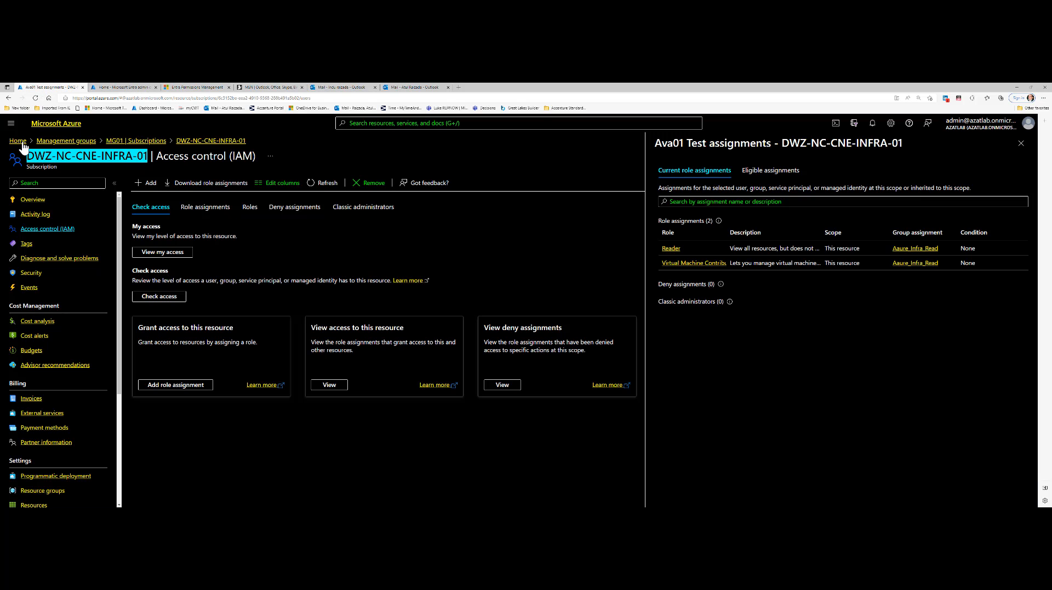
click(11, 124)
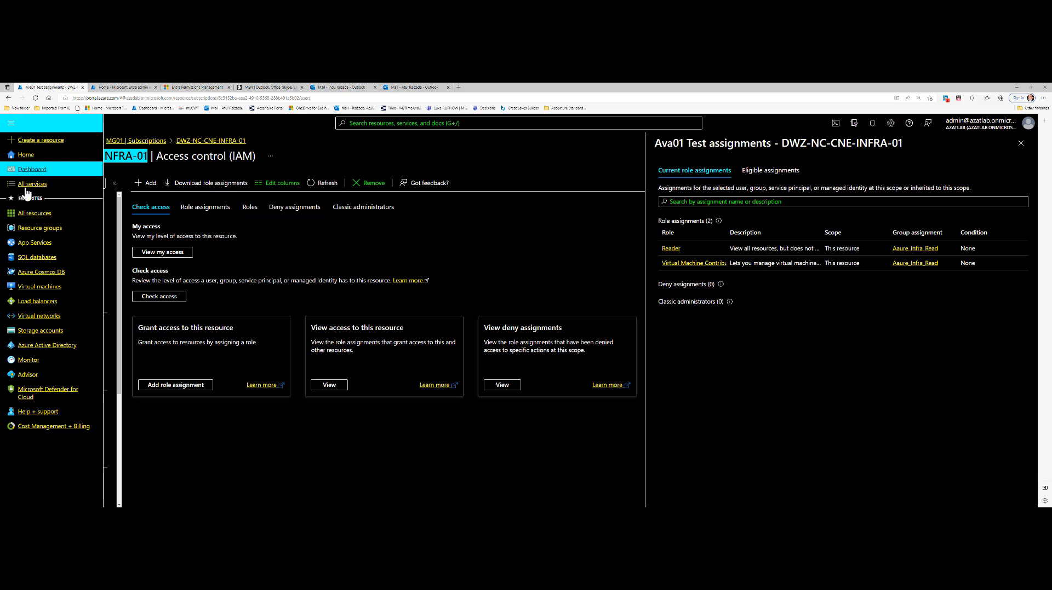
click(34, 228)
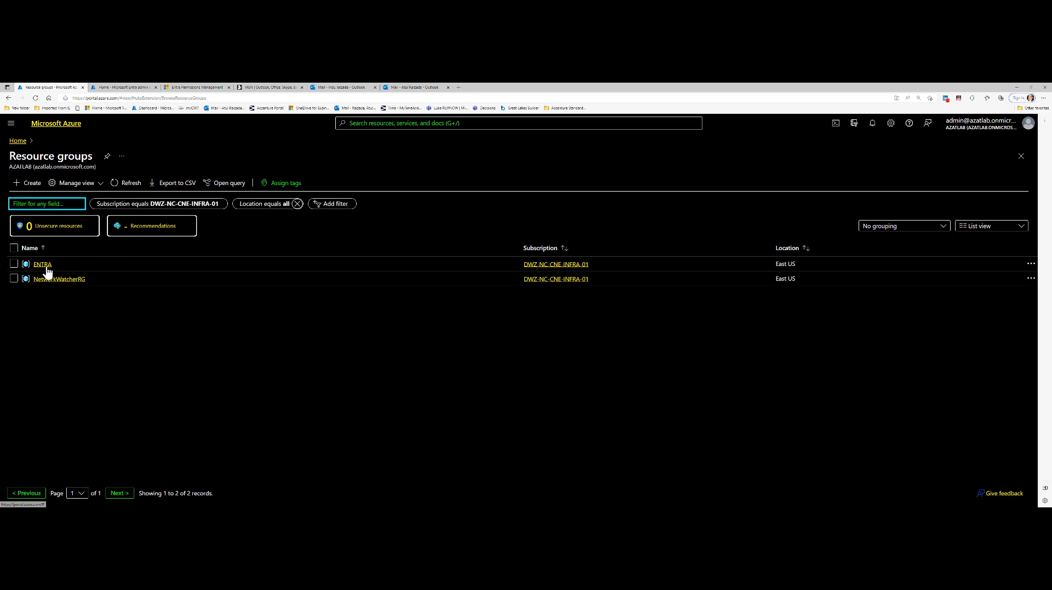
click(42, 265)
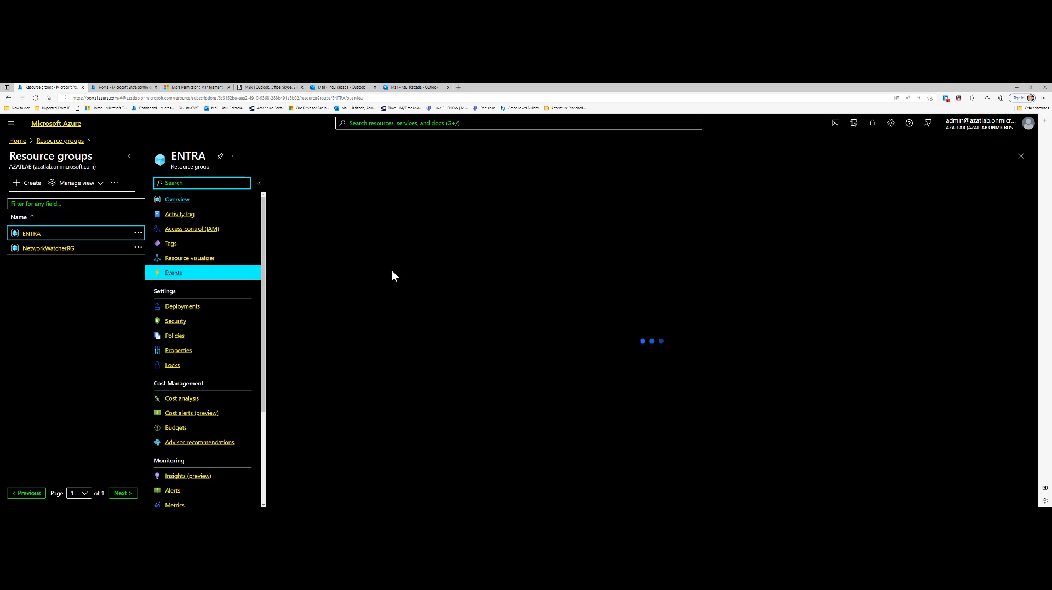
click(210, 229)
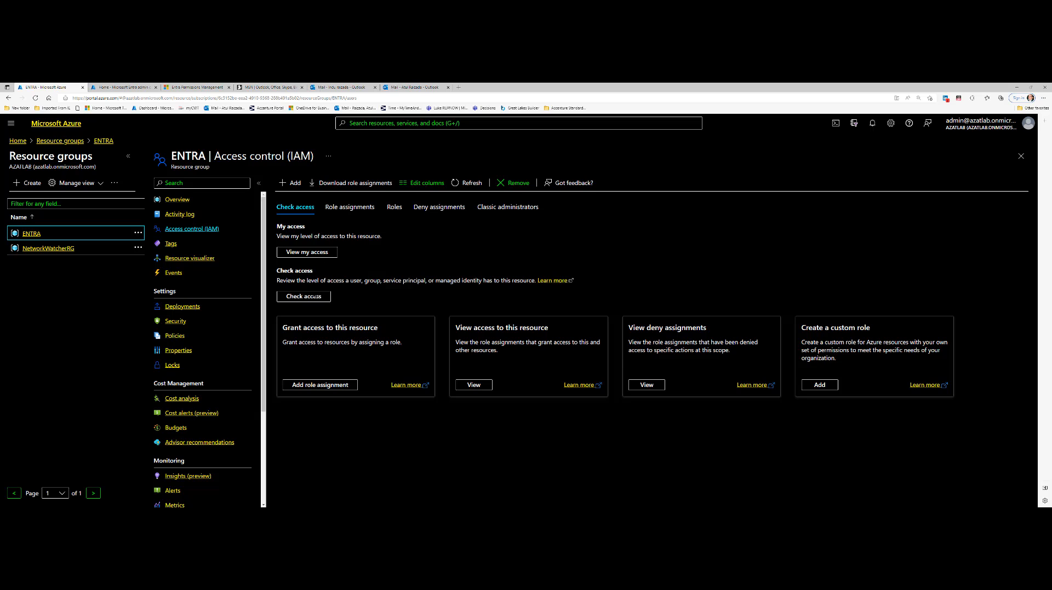
Check the requesting user's access on ENTRA and highlight their Backup Contributor assignment.
click(304, 296)
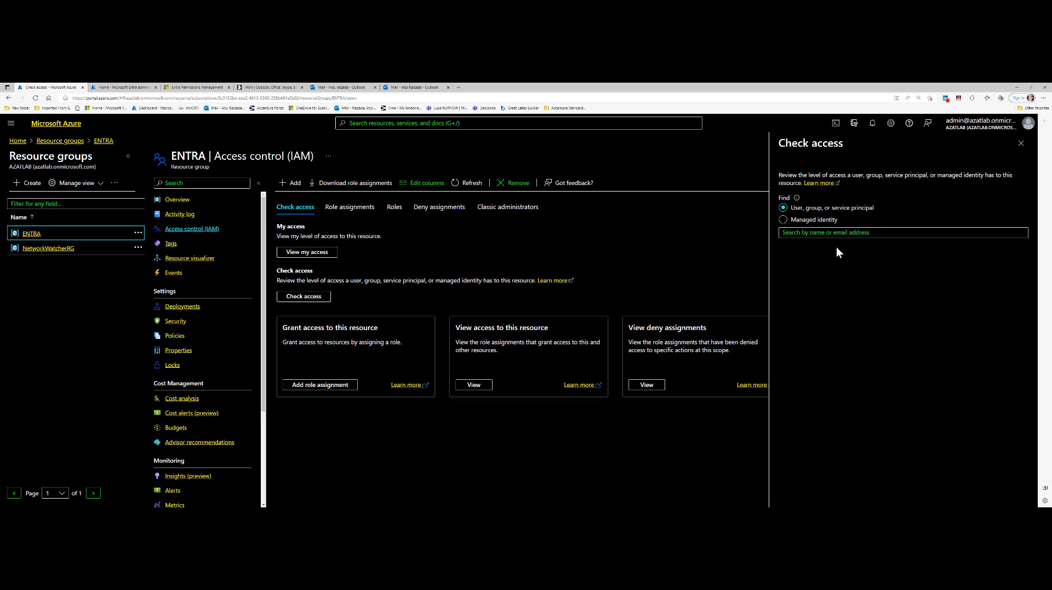
click(817, 233)
text(kad)
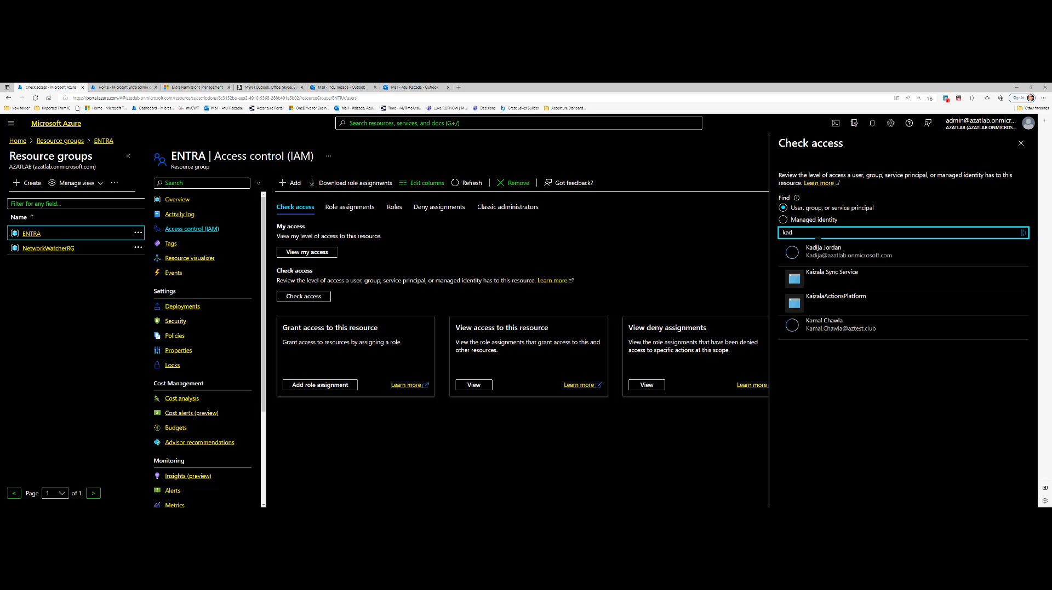
click(792, 253)
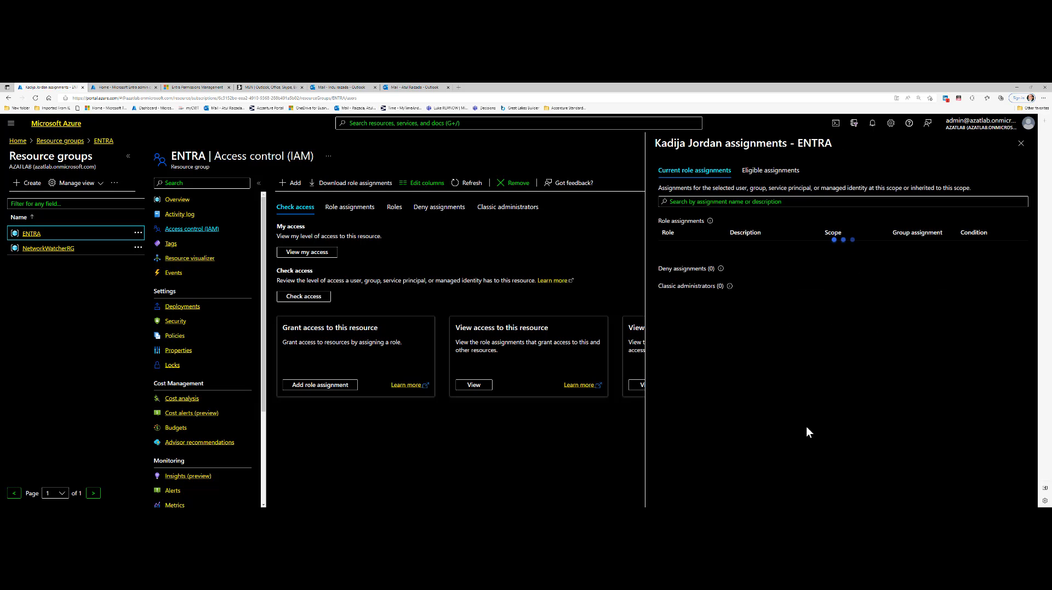
mouse_move(693, 249)
mouse_down()
mouse_move(715, 248)
mouse_move(672, 246)
mouse_up()
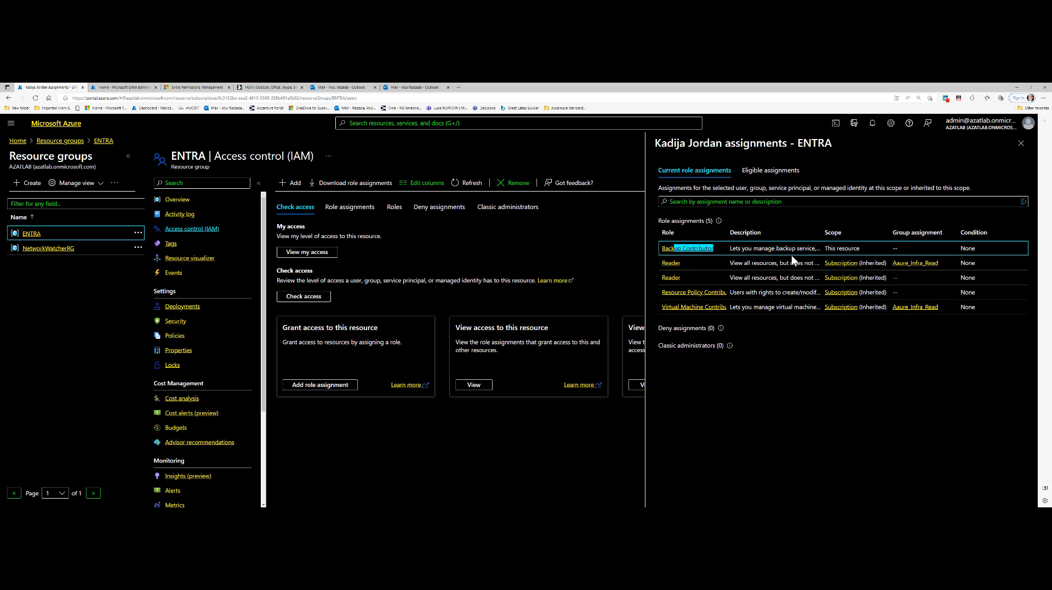
Go from the Entra admin center to Permissions Management's empty Autopilot page.
click(143, 92)
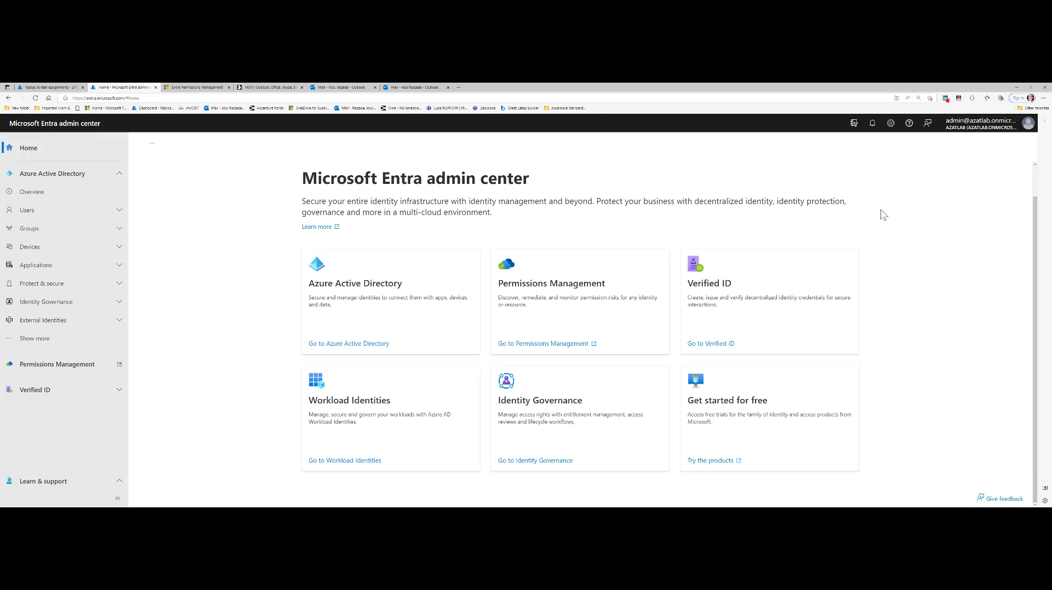
click(210, 90)
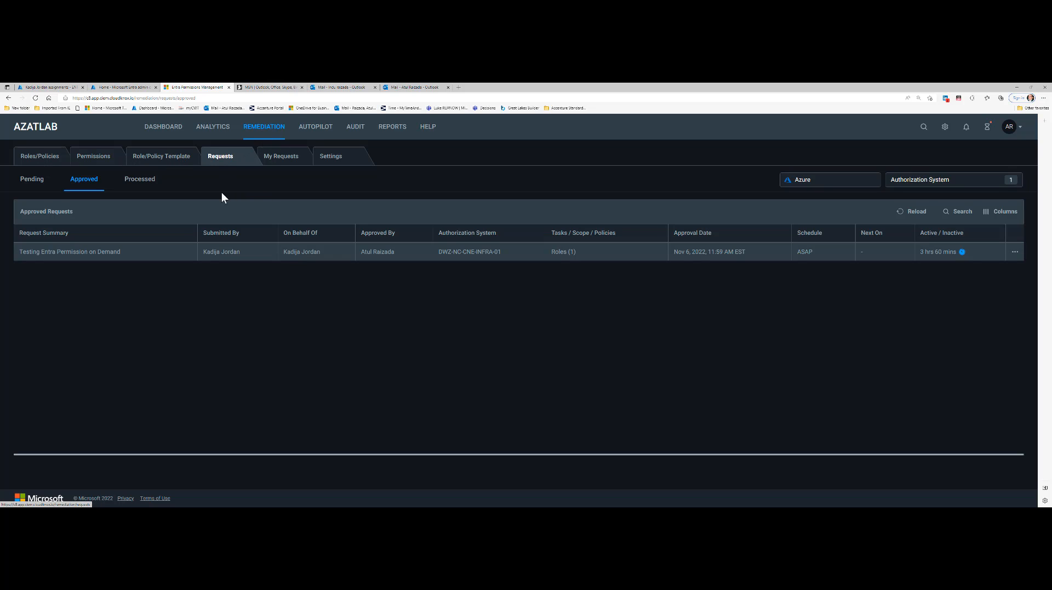
click(313, 132)
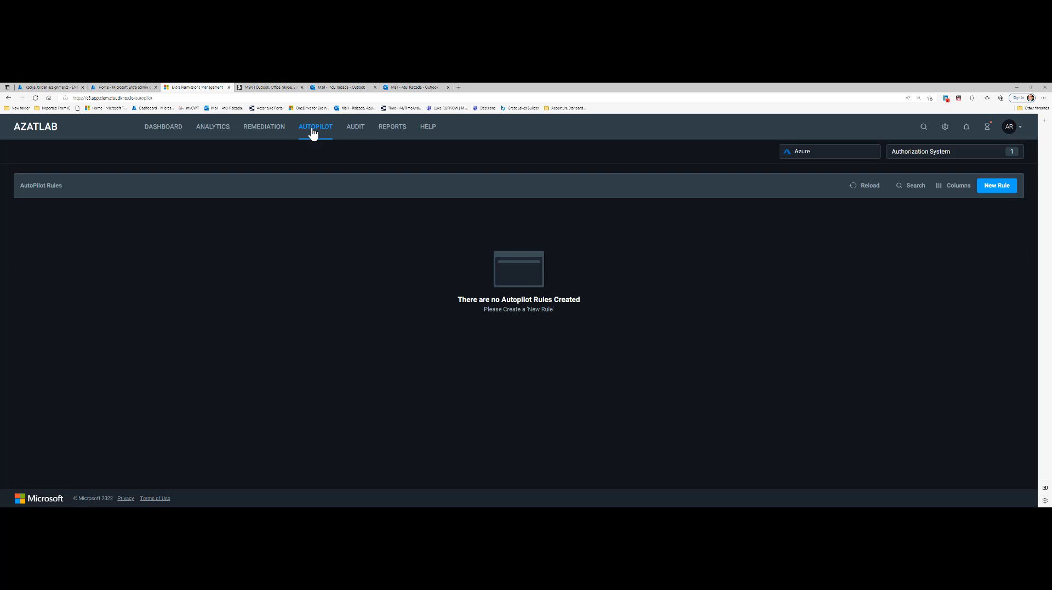
click(998, 186)
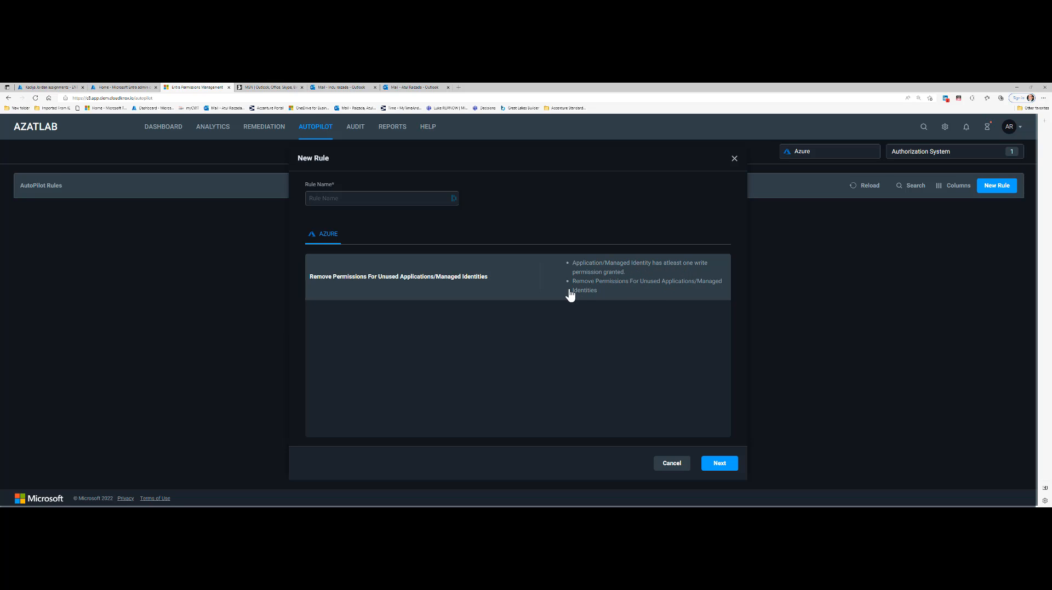
click(374, 199)
text(Entra-Auto)
click(721, 464)
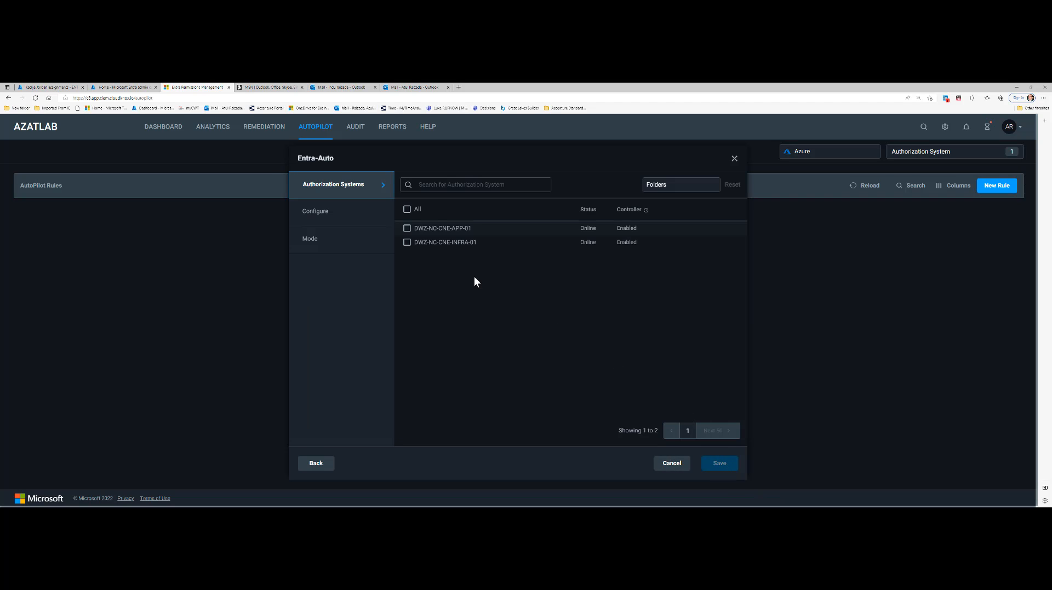
click(407, 243)
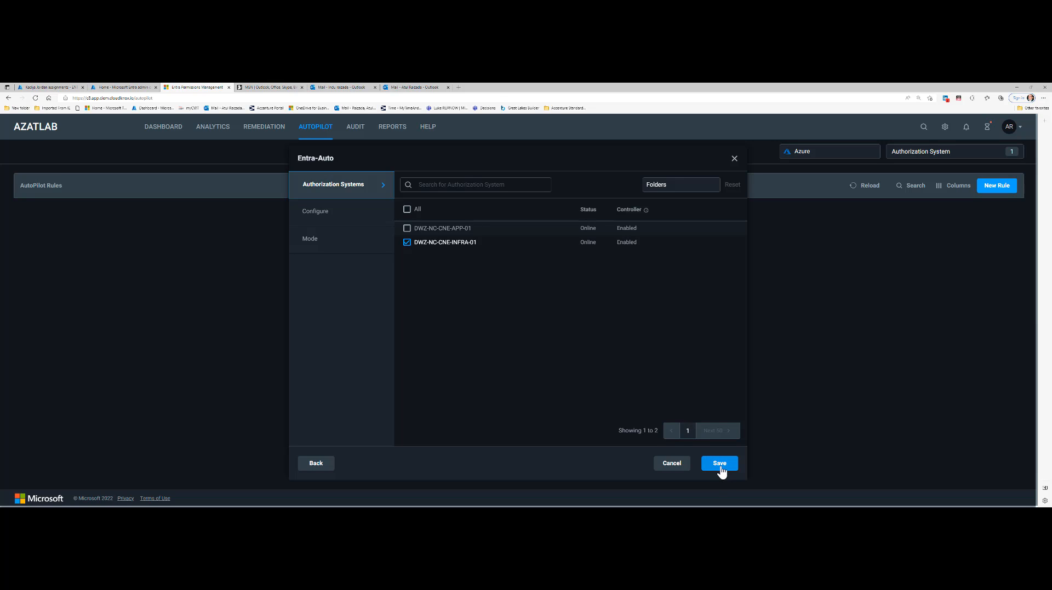
click(312, 220)
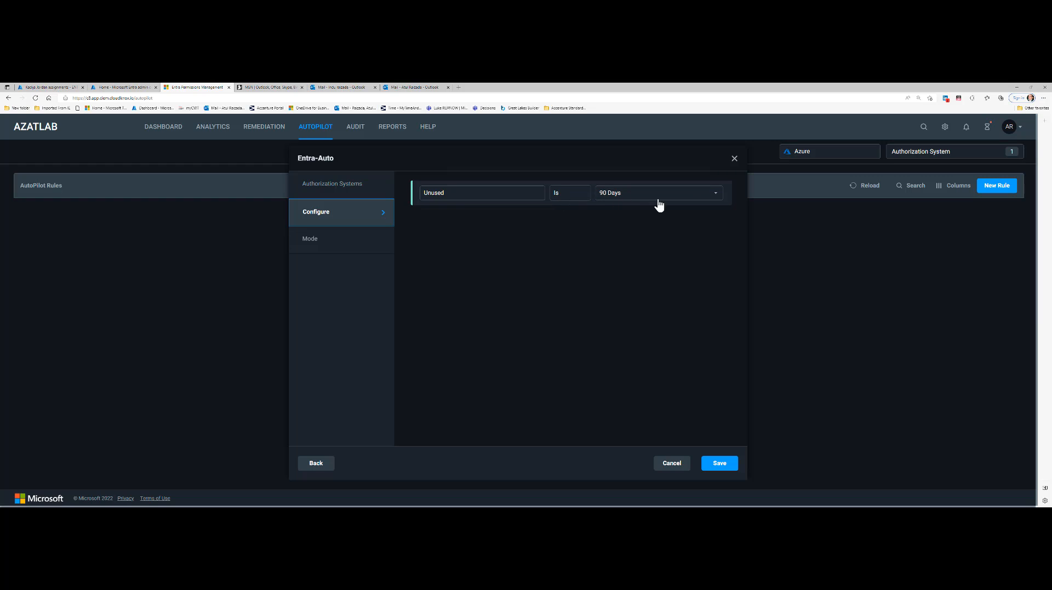
click(322, 241)
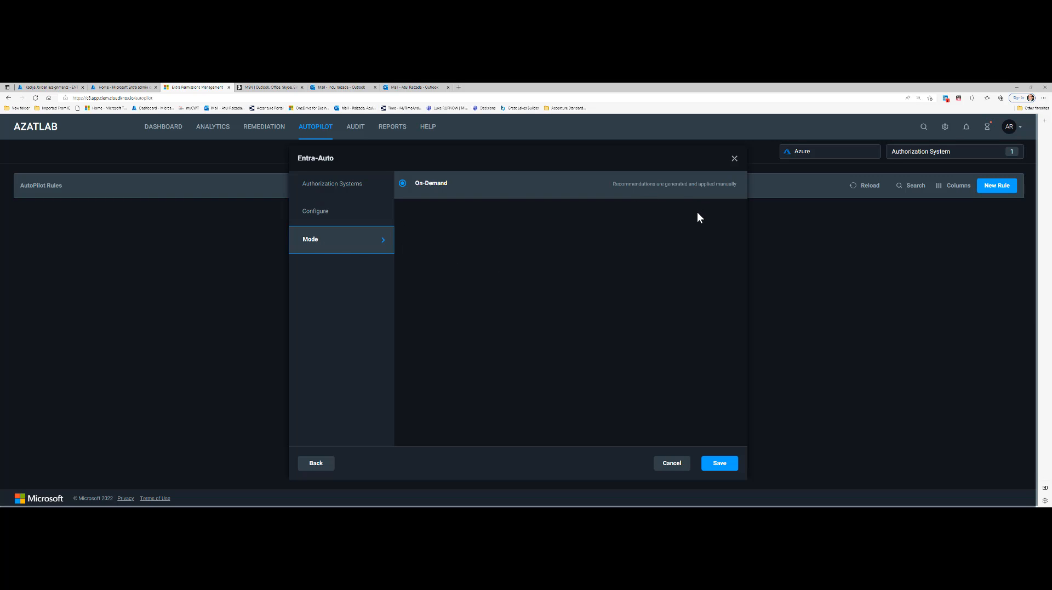
click(317, 215)
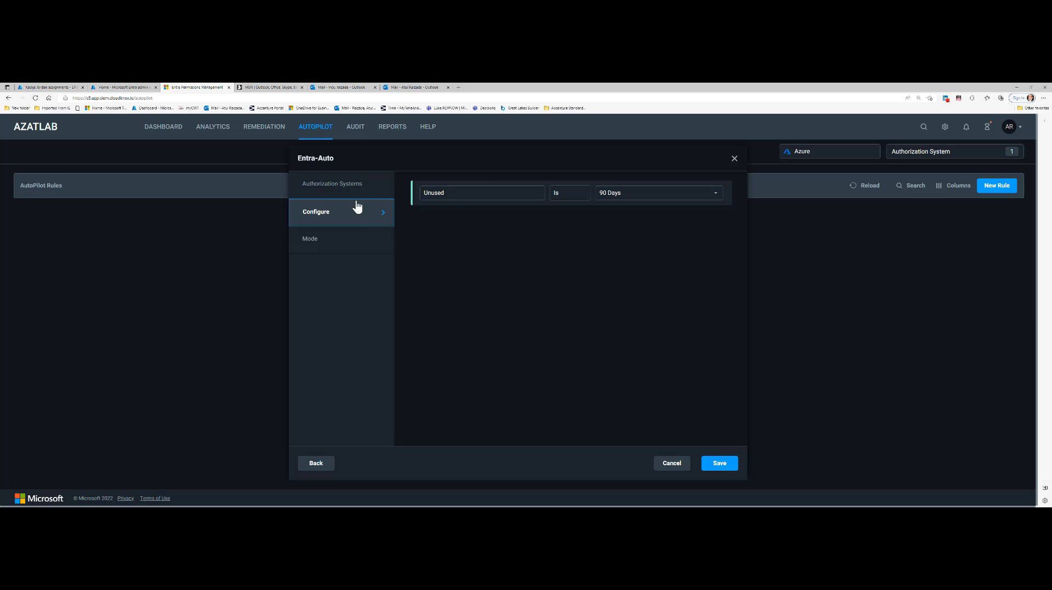
click(347, 185)
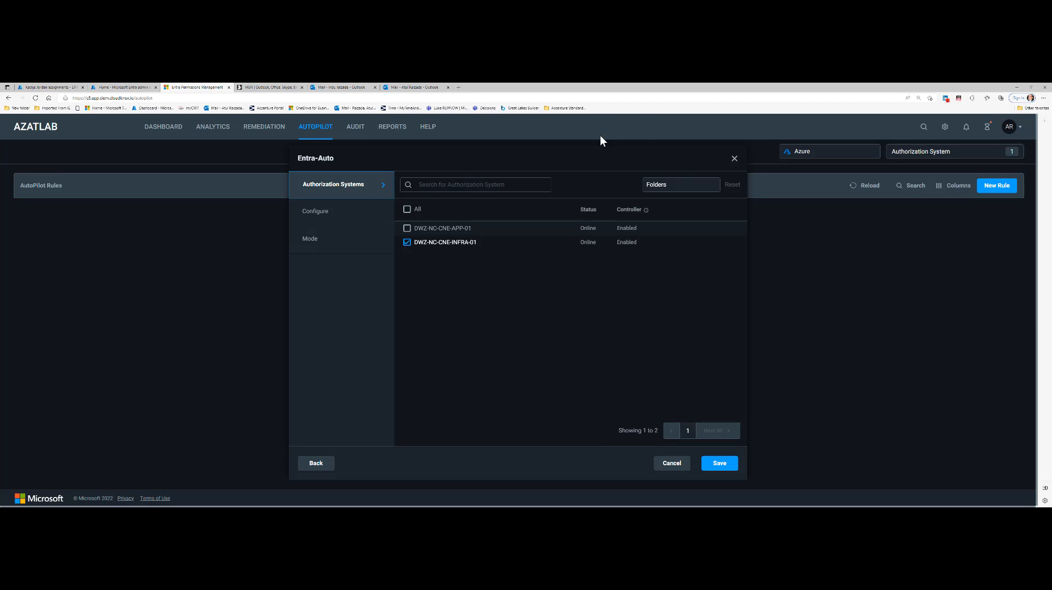
click(672, 465)
Open System Reports via Audit, showing that no system reports exist.
click(357, 129)
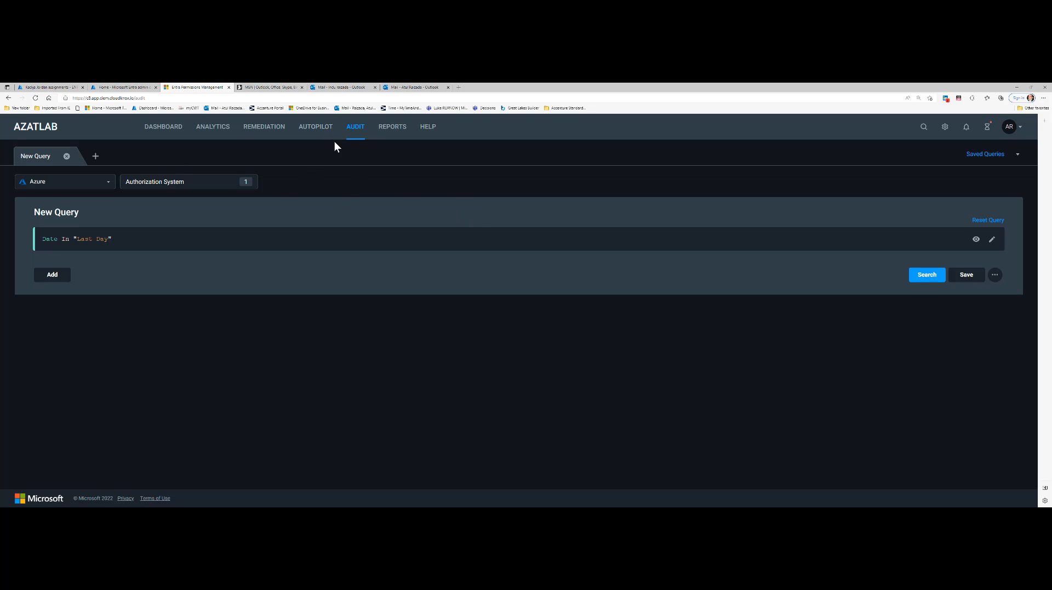
click(392, 128)
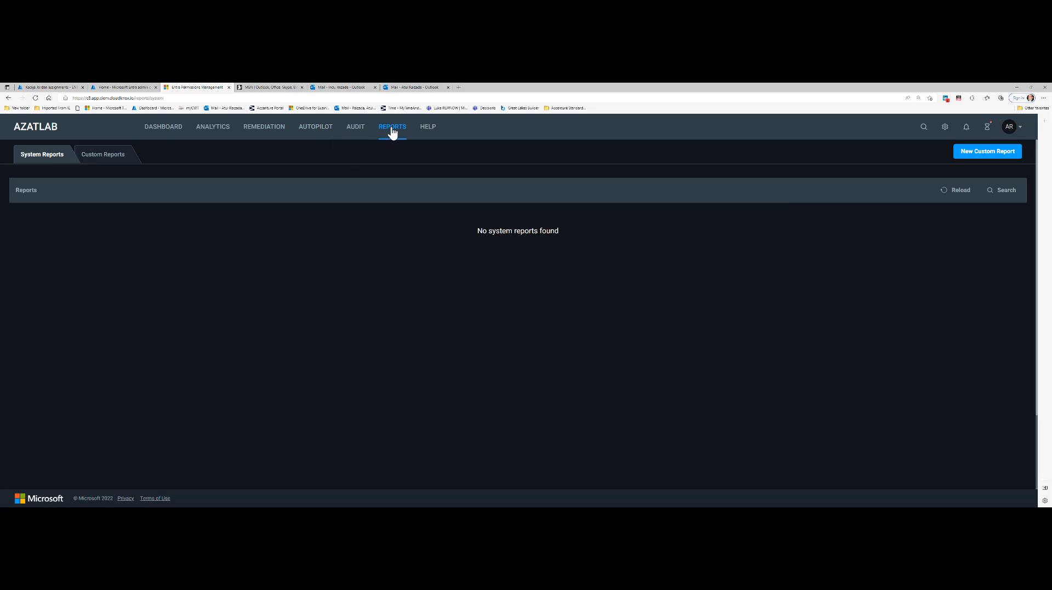